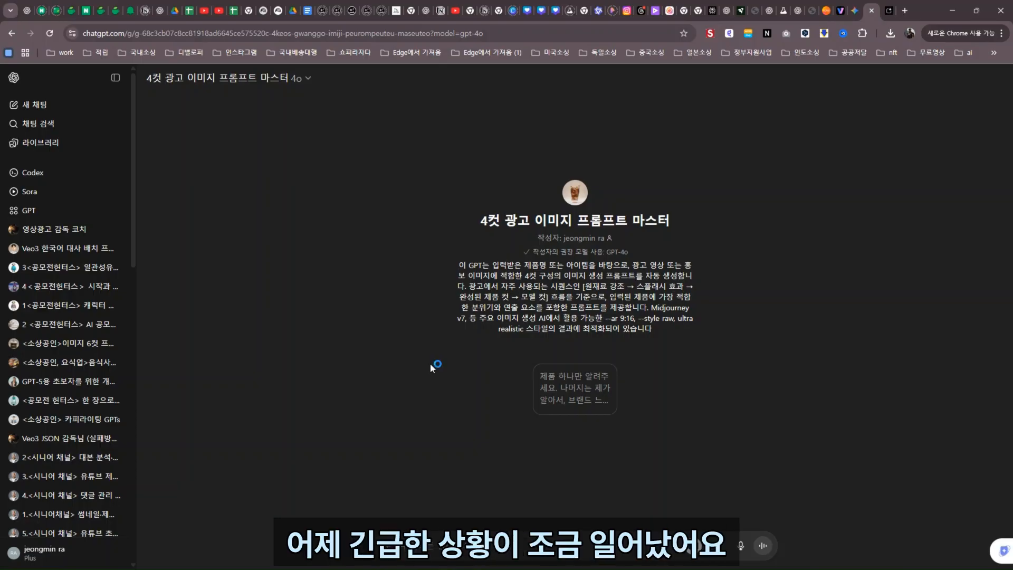
# - Switch to Hailuo AI and upload the orange HD현대중공업 gantry crane image as the start frame of an image-to-video creation
pyautogui.click(670, 10)
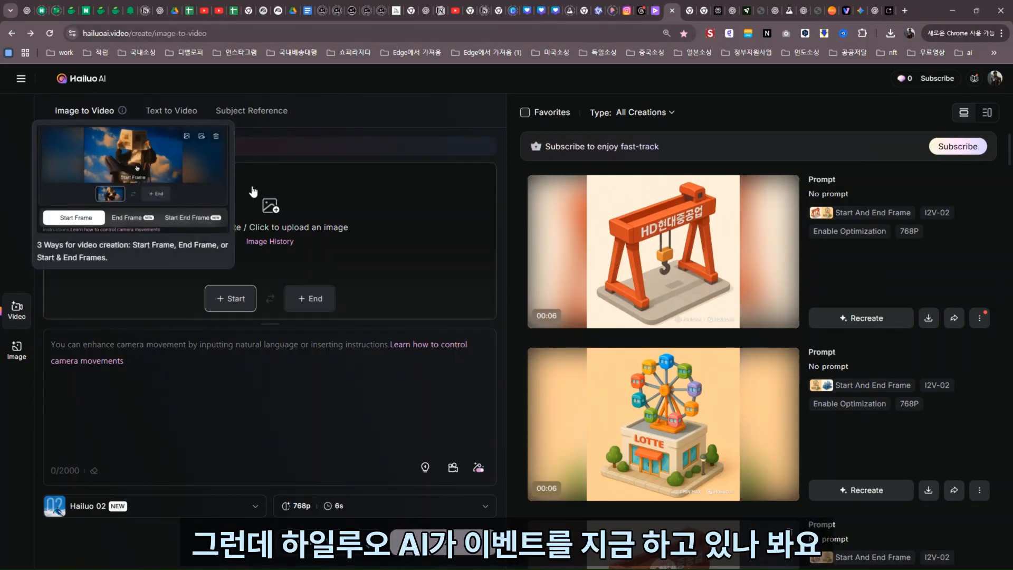
pyautogui.moveTo(202, 153)
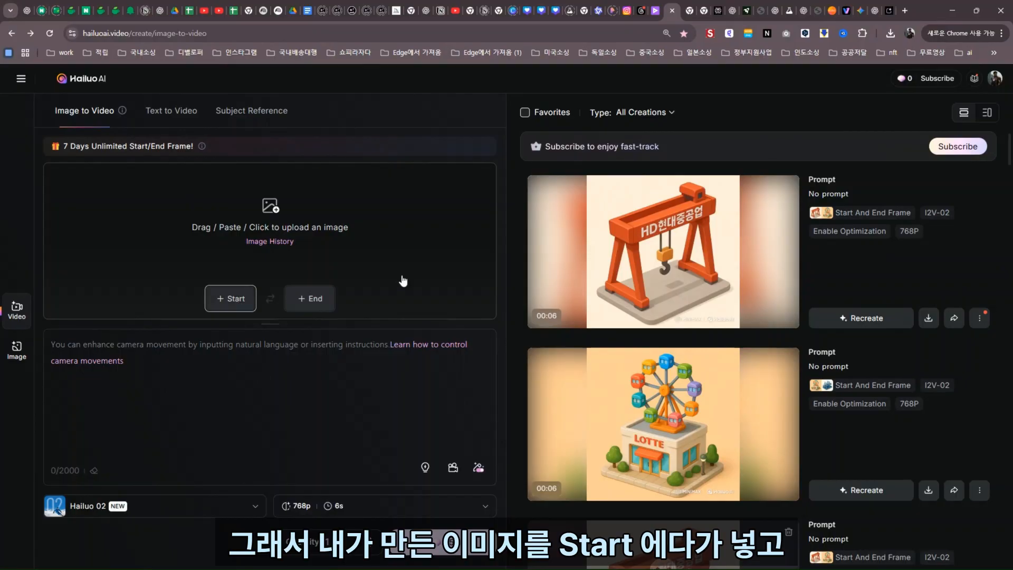
pyautogui.moveTo(822, 213)
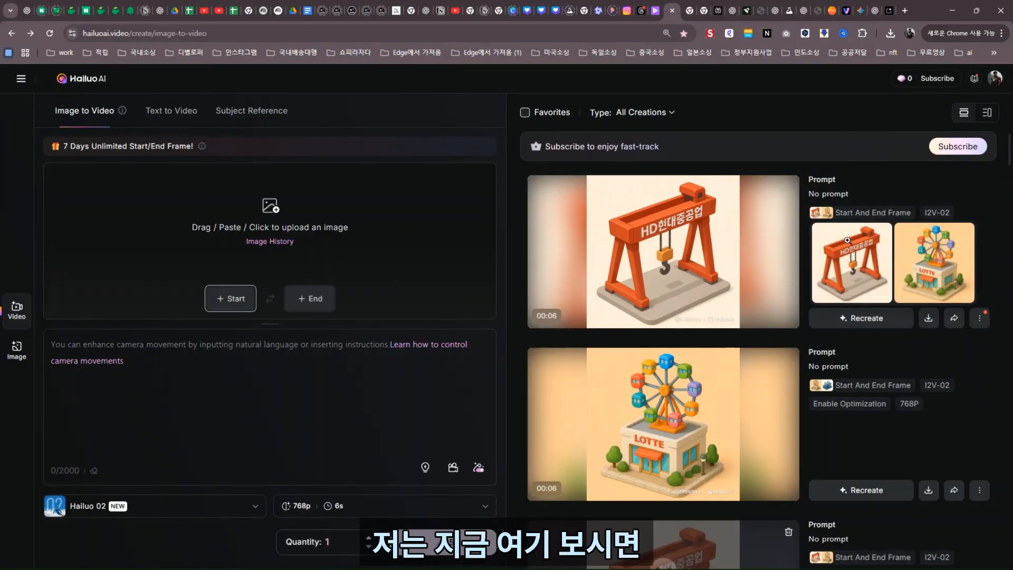
pyautogui.click(236, 299)
pyautogui.click(101, 301)
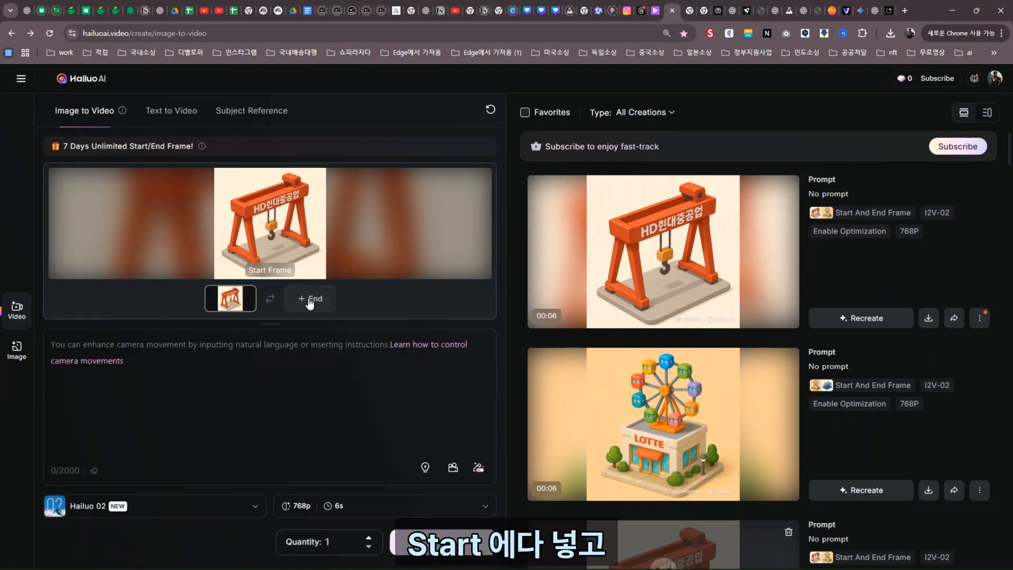
# - Upload the LOTTE Ferris wheel image "ChatGPT Image 2025년 9월 6일 오전 10_14_34" from 다운로드 as the end frame
pyautogui.click(314, 305)
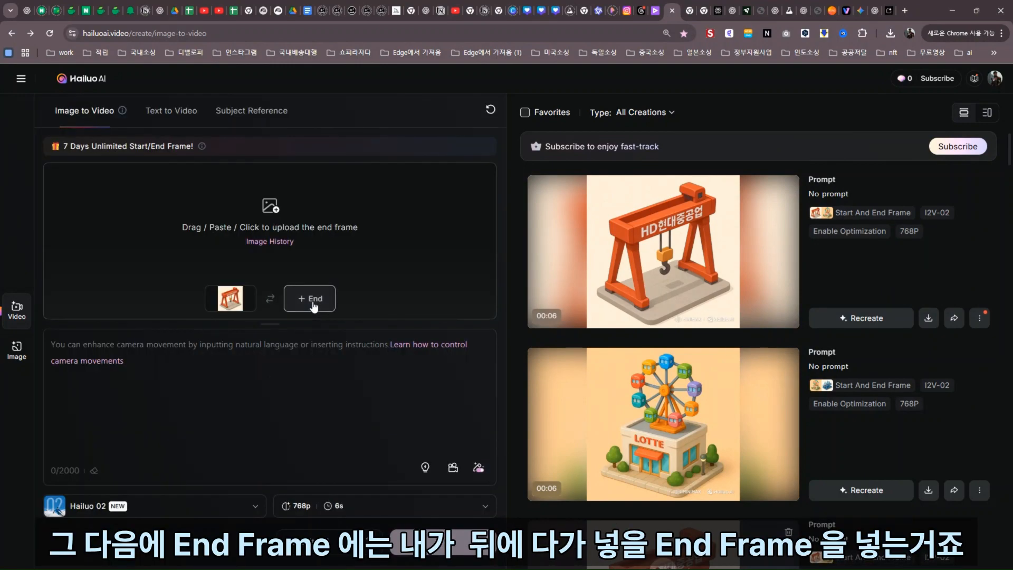
pyautogui.click(240, 233)
pyautogui.scroll(-5, 674, 322)
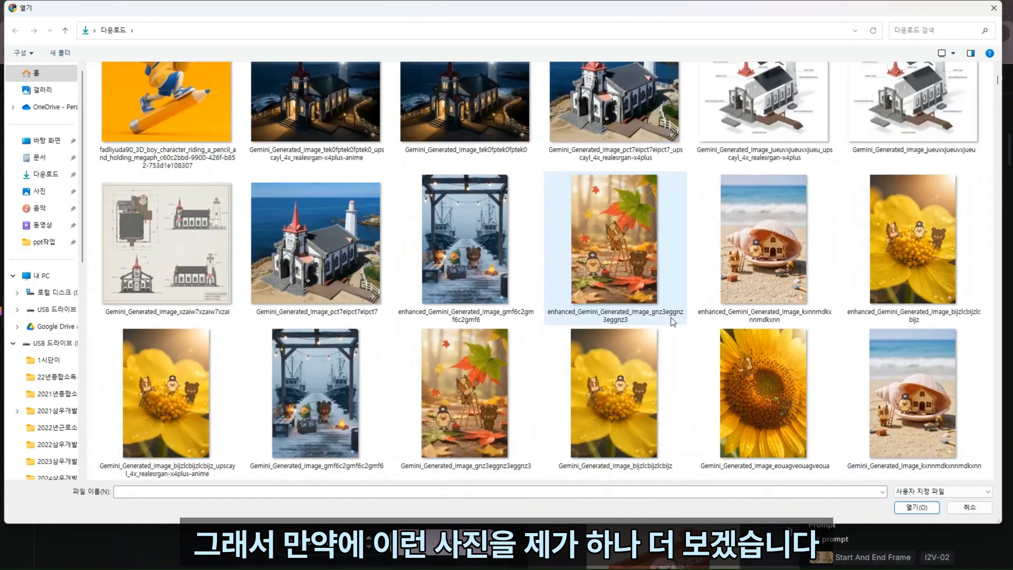
pyautogui.scroll(-10, 671, 319)
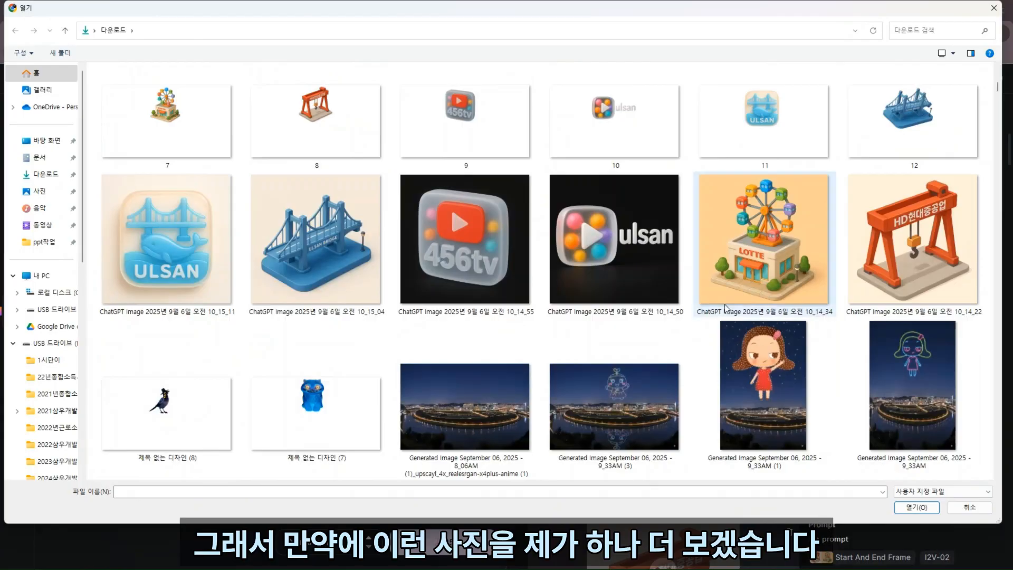
pyautogui.doubleClick(754, 260)
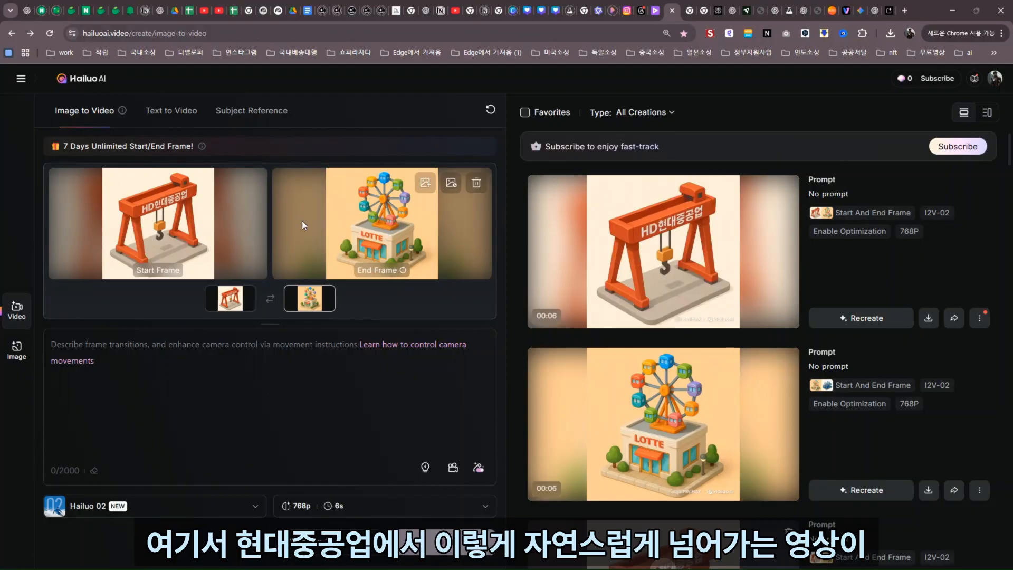
# - Write "회전하면서 전환" as the prompt for the transition between the two frames
pyautogui.click(142, 350)
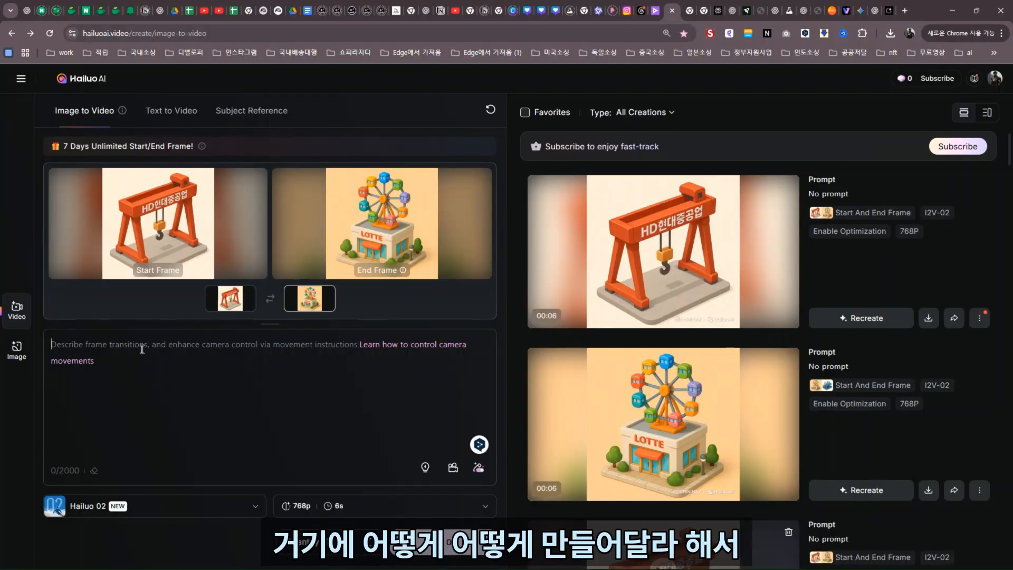
pyautogui.write('회전')
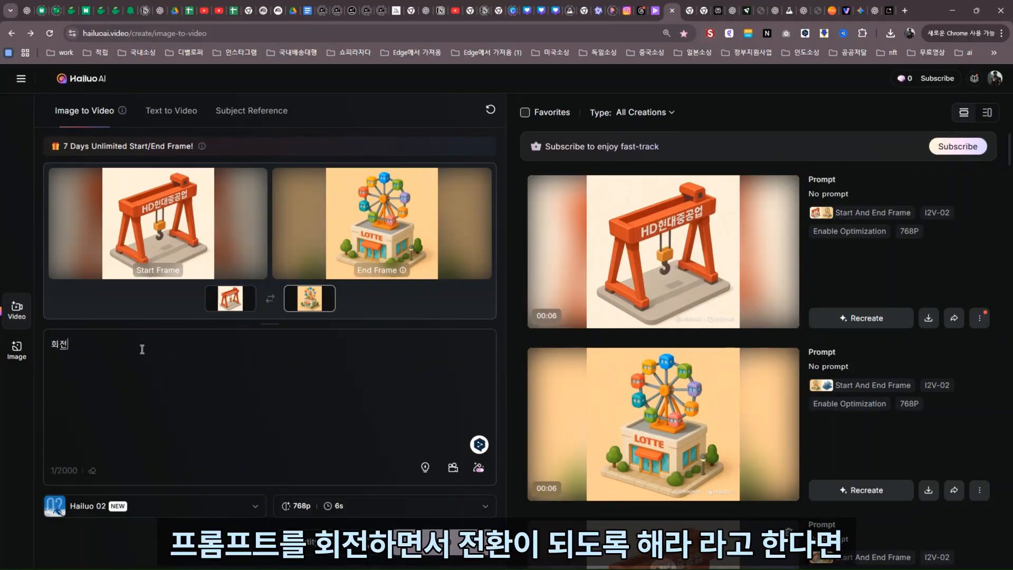
pyautogui.write('함면서 전환')
# - Replace the Korean prompt with the English translation "Rotating while switching" and generate the video
pyautogui.moveTo(116, 341); pyautogui.dragTo(47, 347)
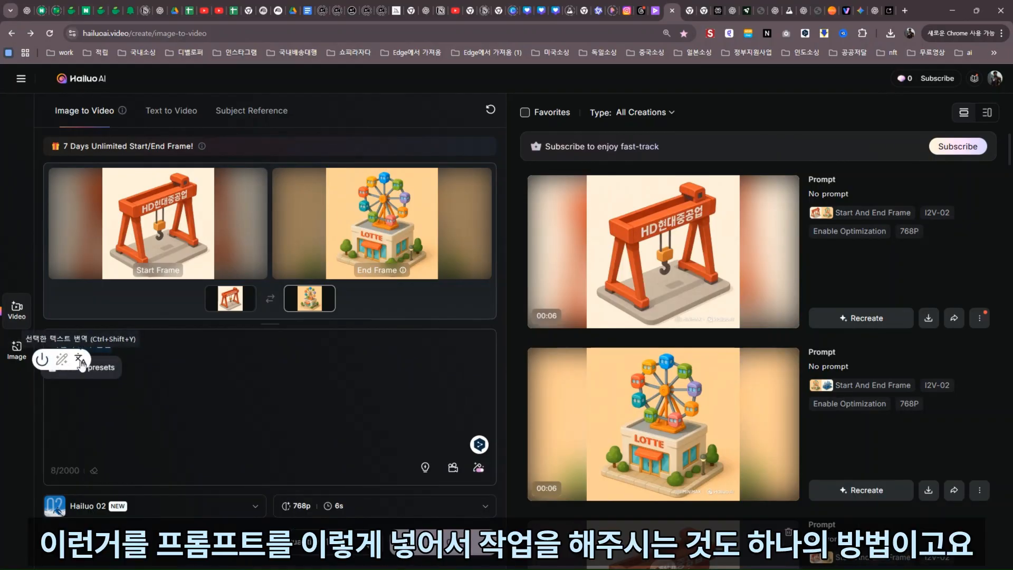
pyautogui.click(80, 361)
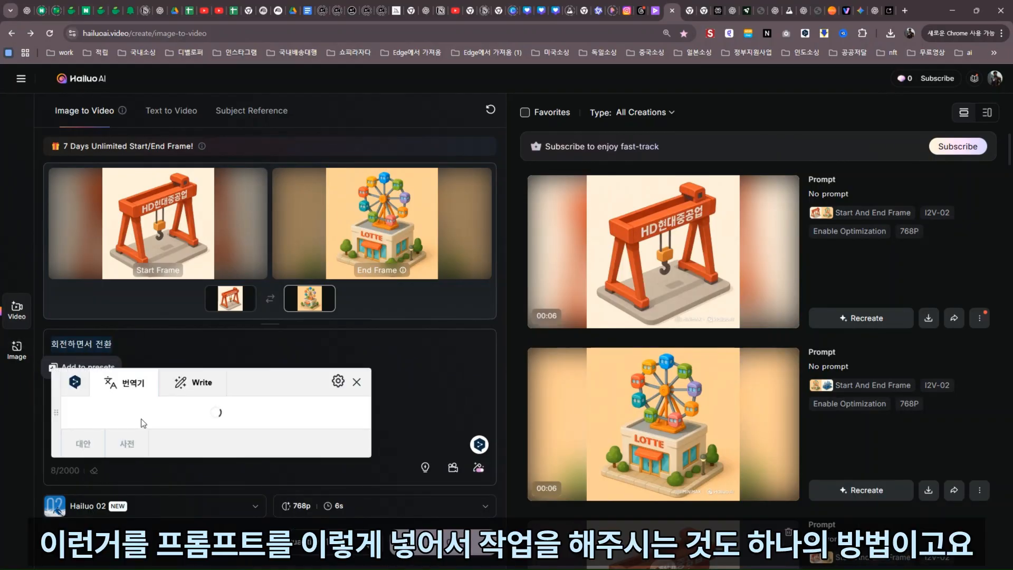
pyautogui.click(115, 473)
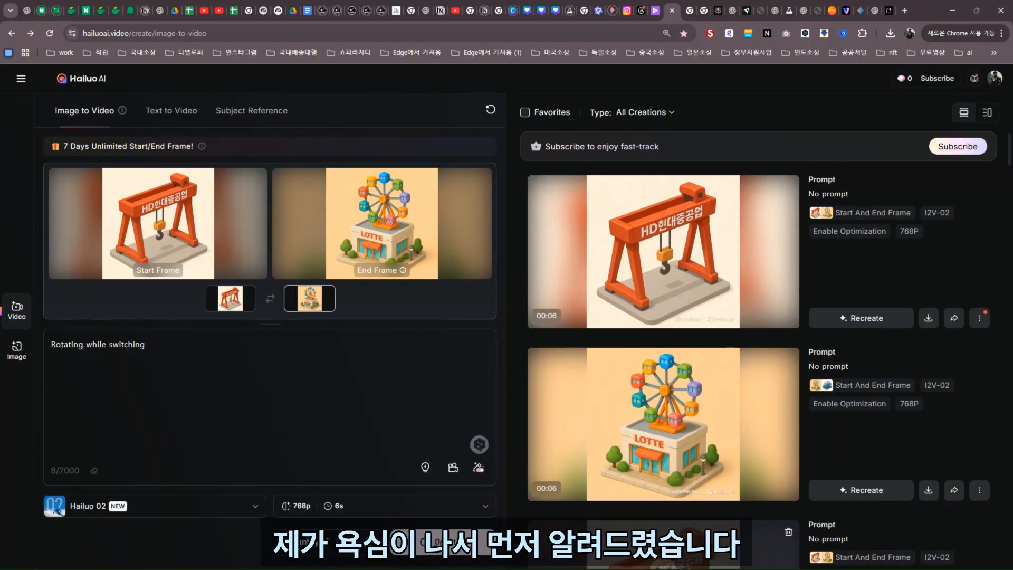
pyautogui.click(422, 542)
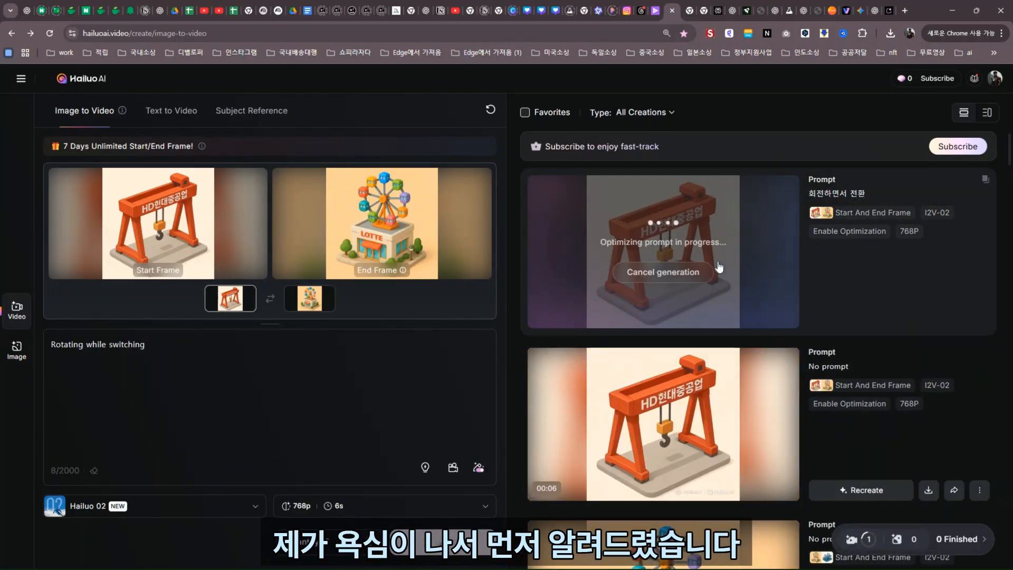
# - Play the earlier crane-to-Ferris-wheel video made without a prompt, and return to the creation page
pyautogui.scroll(-4, 823, 227)
pyautogui.scroll(2, 876, 228)
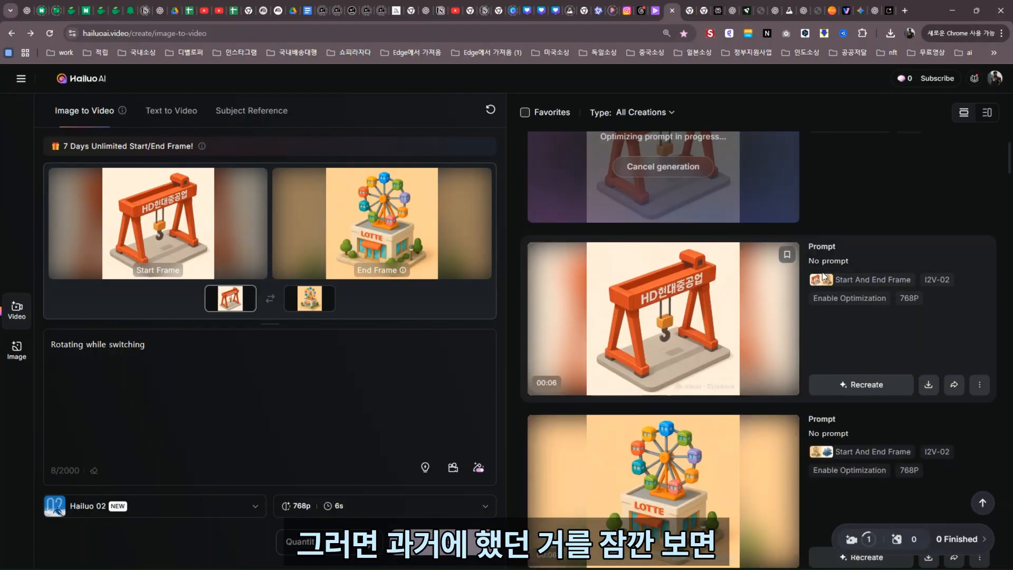
pyautogui.moveTo(826, 279)
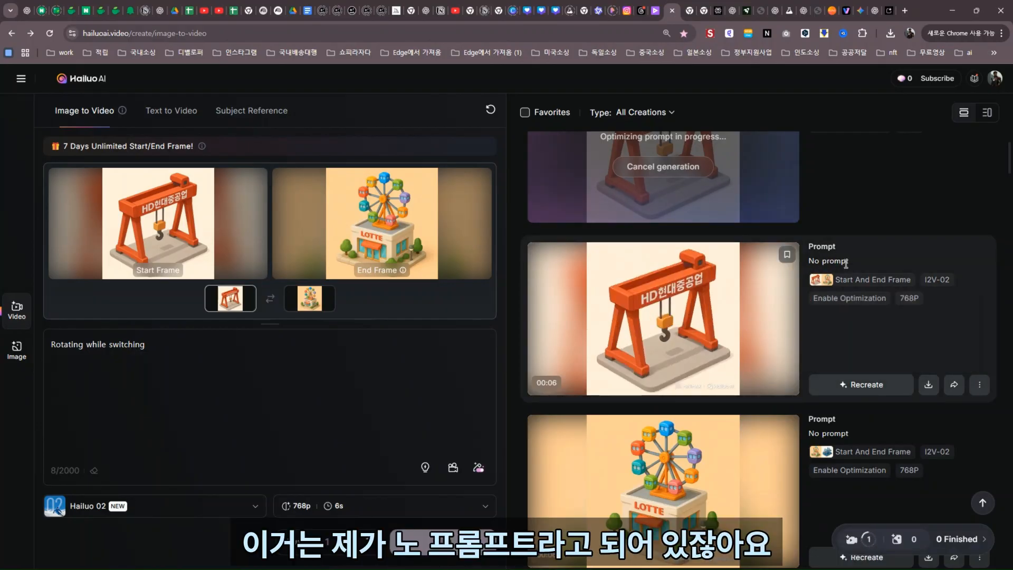
pyautogui.moveTo(681, 315)
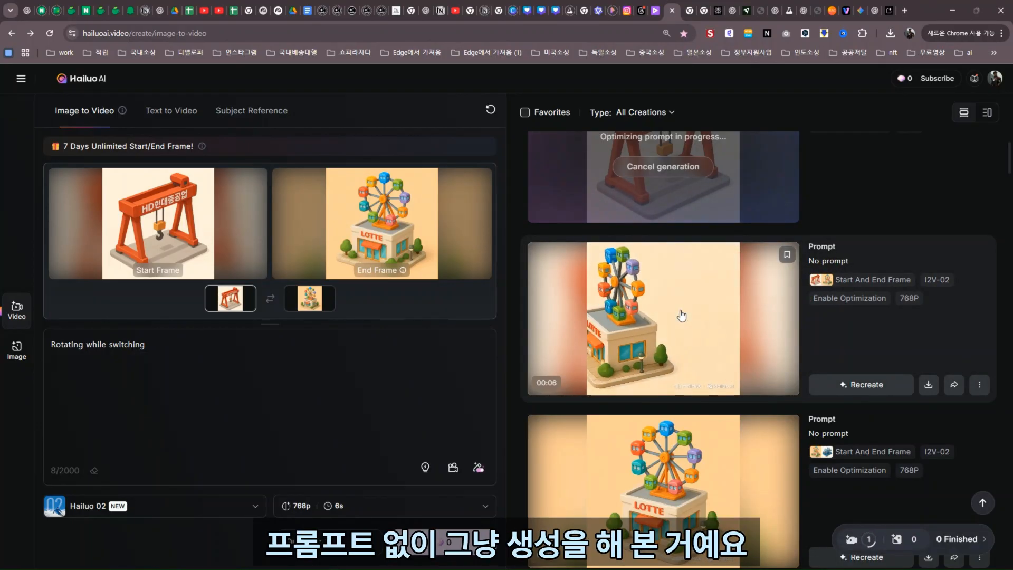
pyautogui.click(682, 315)
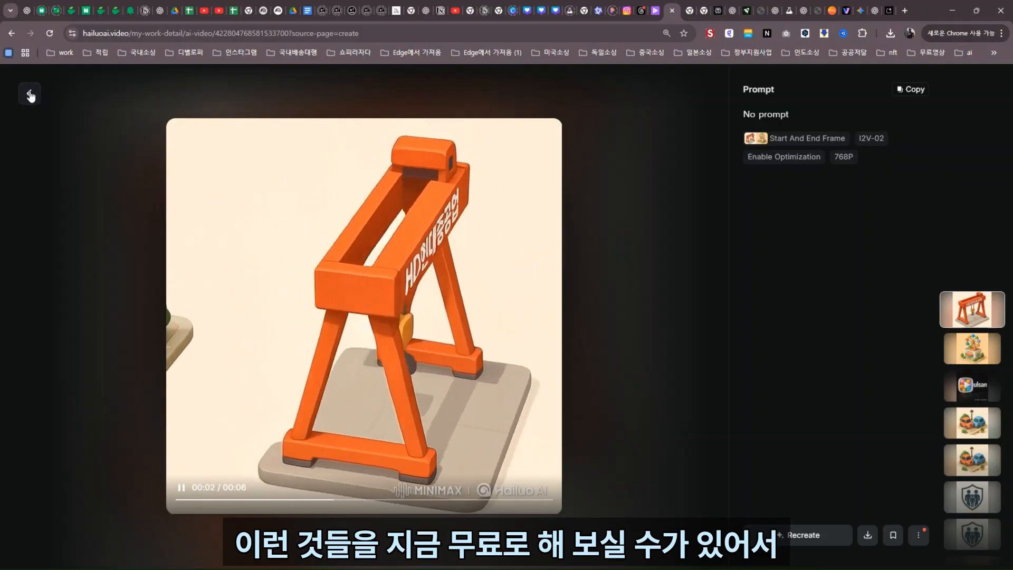
pyautogui.click(30, 95)
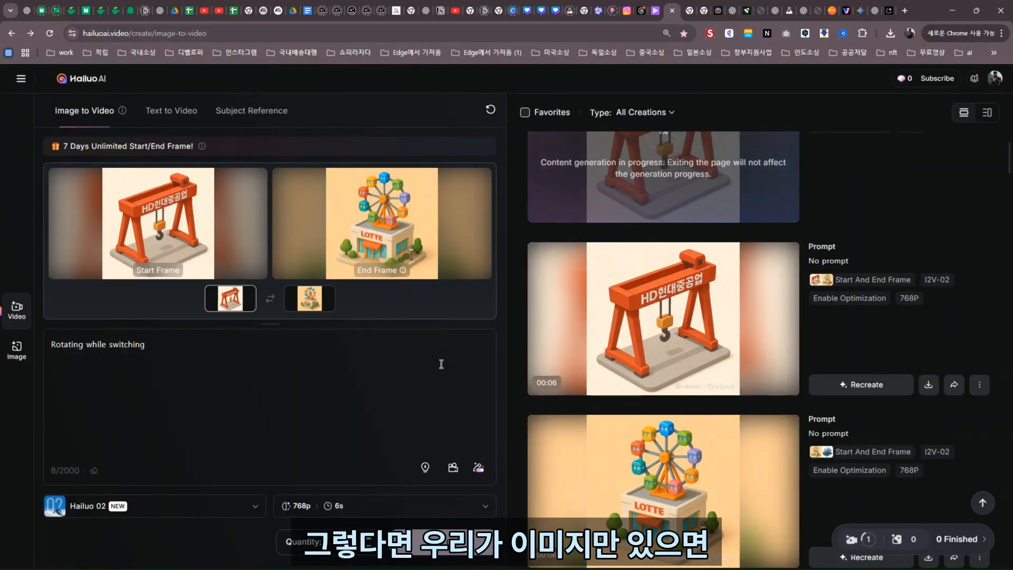
pyautogui.scroll(2, 650, 325)
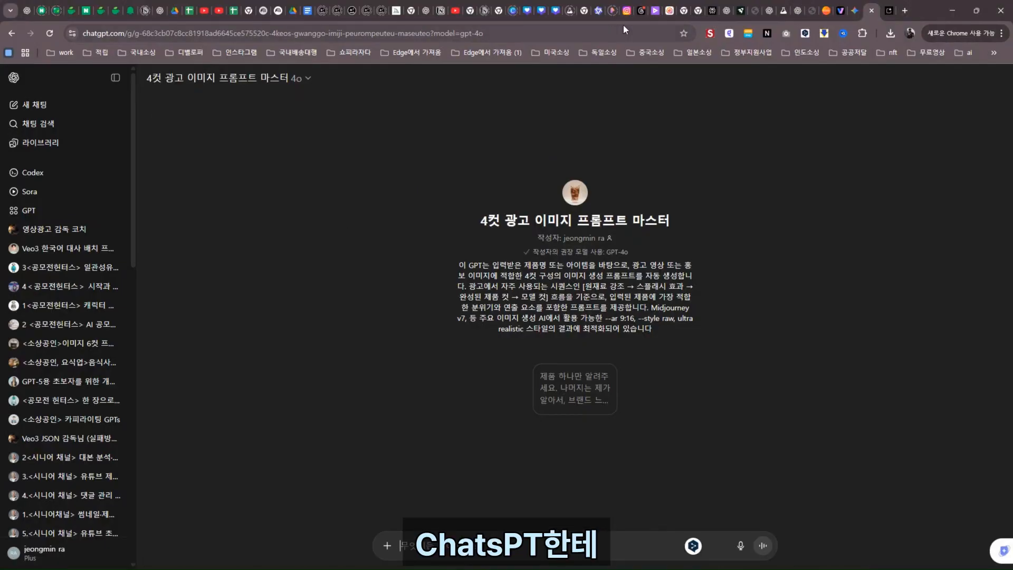
# - Open a new ChatGPT chat in a new tab and send "커피소재인 원두커피를 묘사하는 이미지 프롬프트 만들어줘"
pyautogui.click(905, 10)
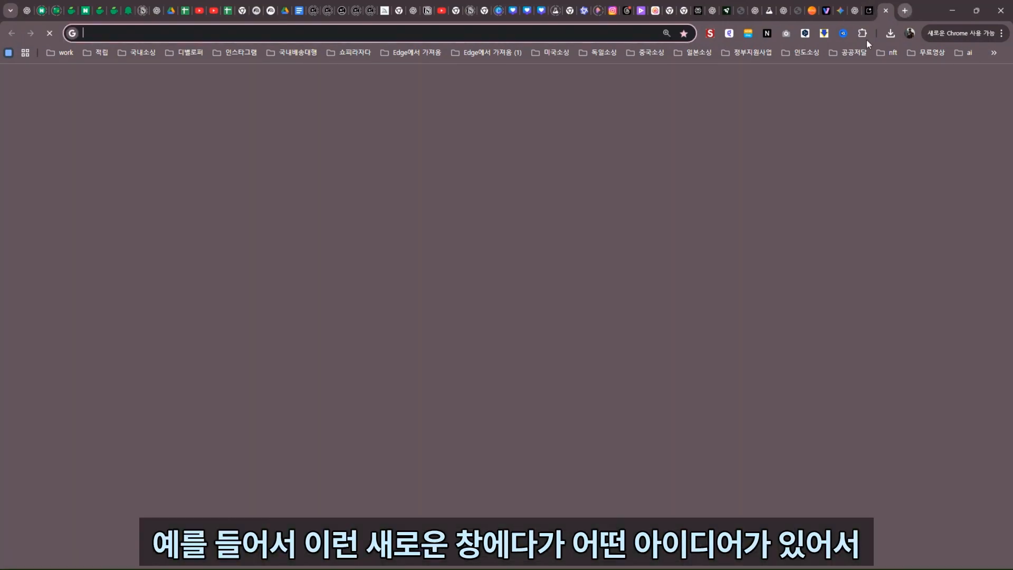
pyautogui.click(179, 327)
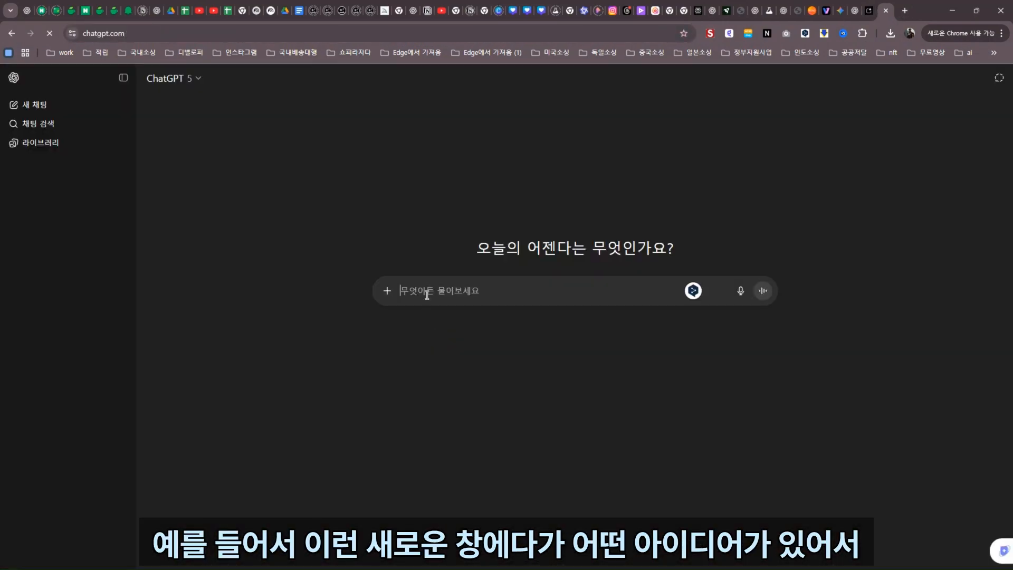
pyautogui.write('ㅋ')
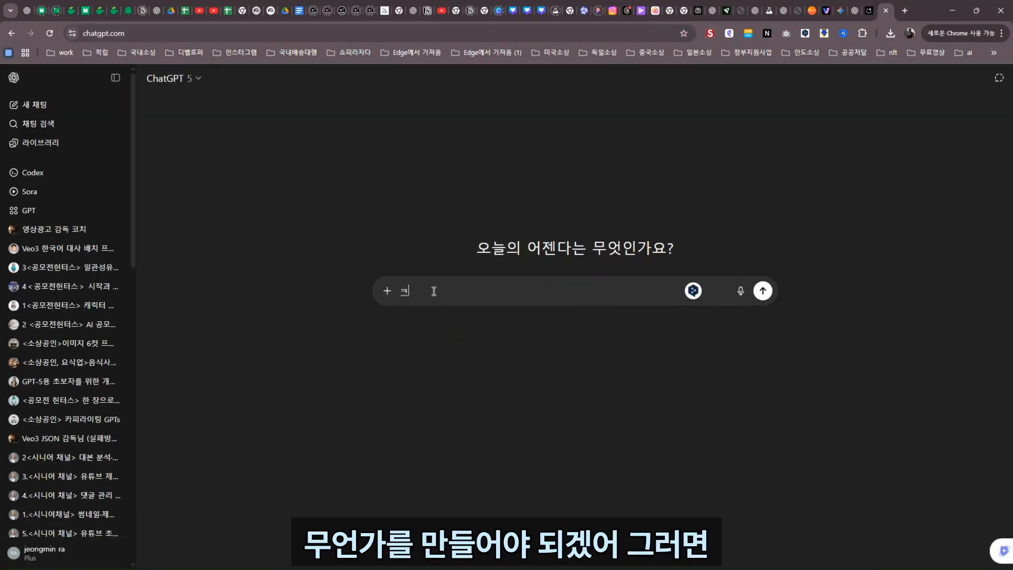
pyautogui.press('BackSpace')
pyautogui.press('BackSpace')
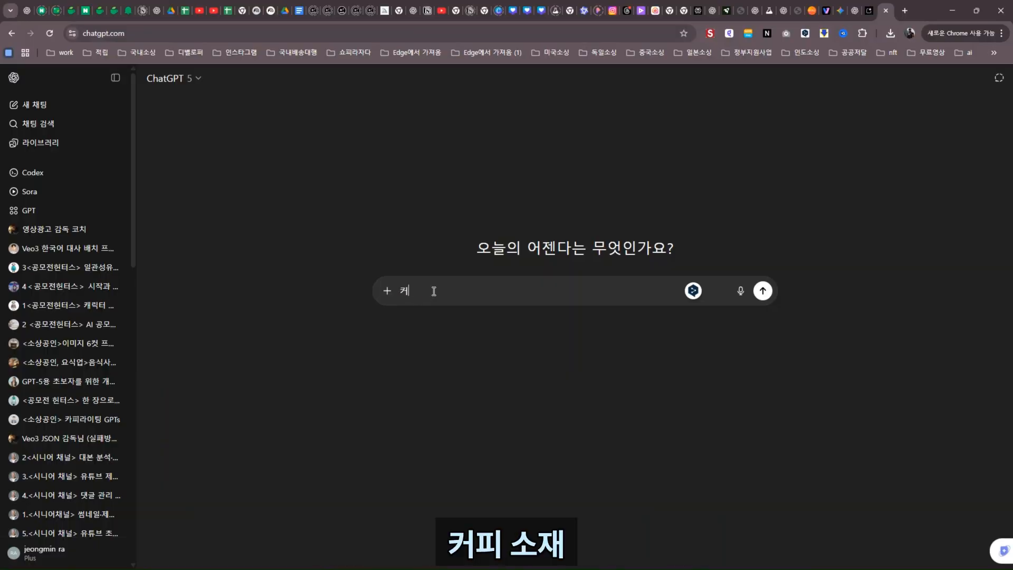
pyautogui.write('피소재')
pyautogui.write('인 원두컬')
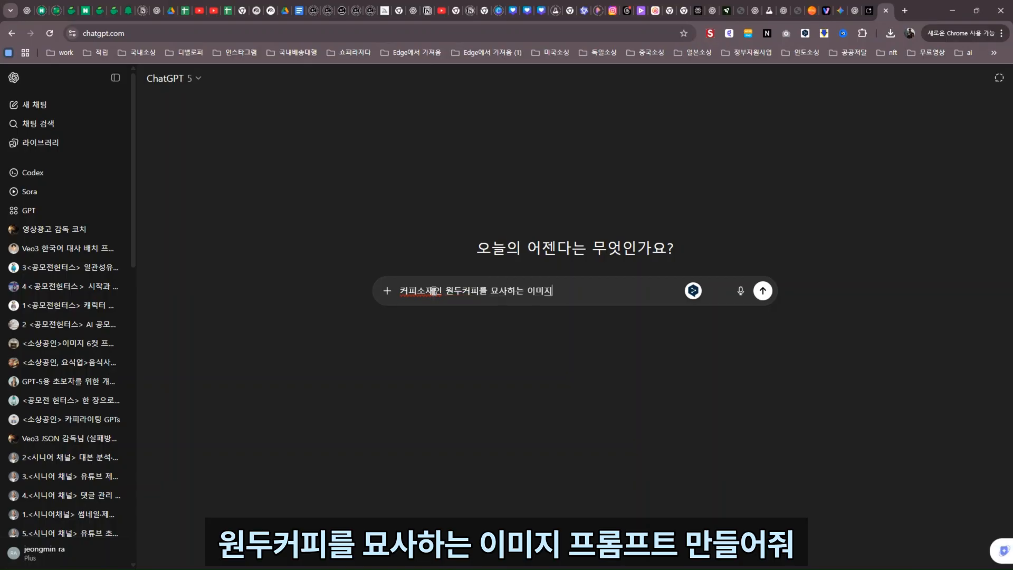
pyautogui.write('롬프')
pyautogui.write('ㄹ엊')
pyautogui.press('Return')
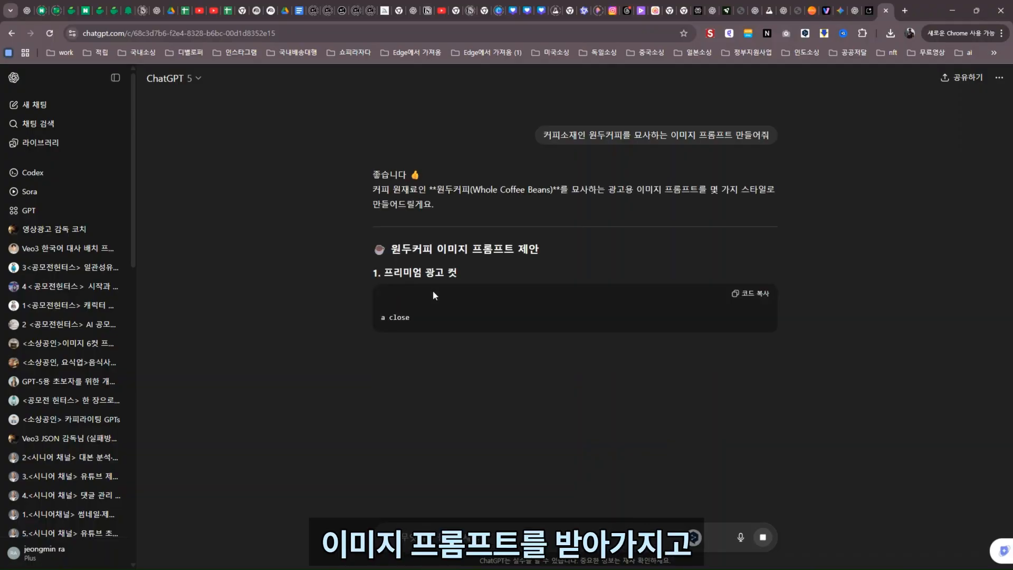
# - Open the bookmarked ImageFX image generator from the IMAGINE bookmark folder in a new browser tab
pyautogui.click(905, 12)
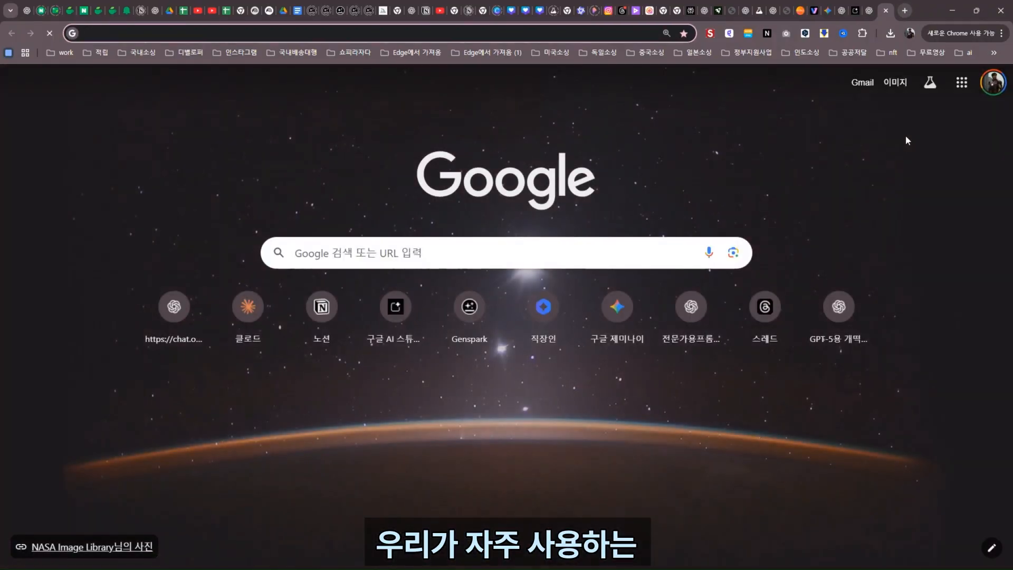
pyautogui.click(994, 53)
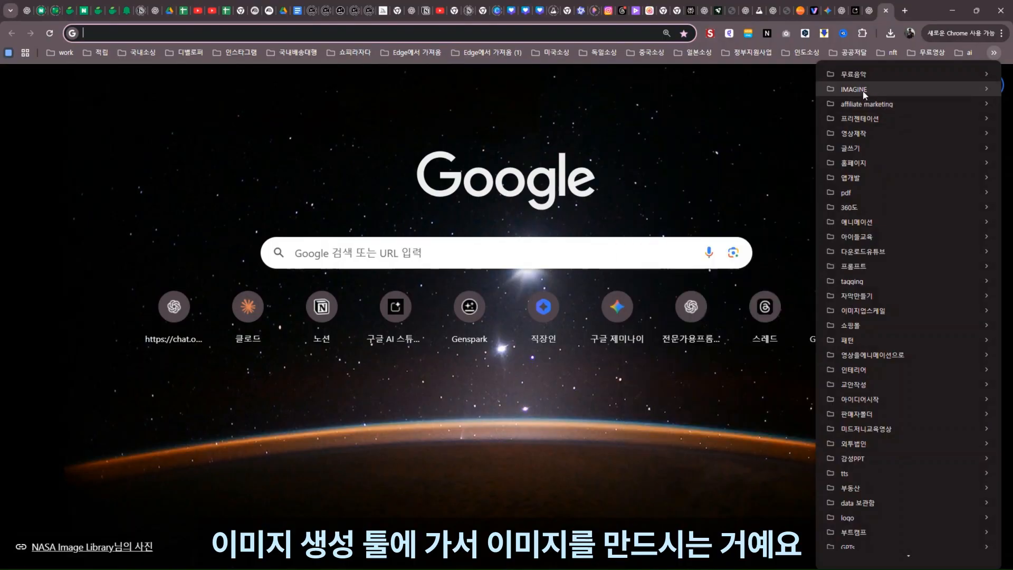
pyautogui.moveTo(871, 89)
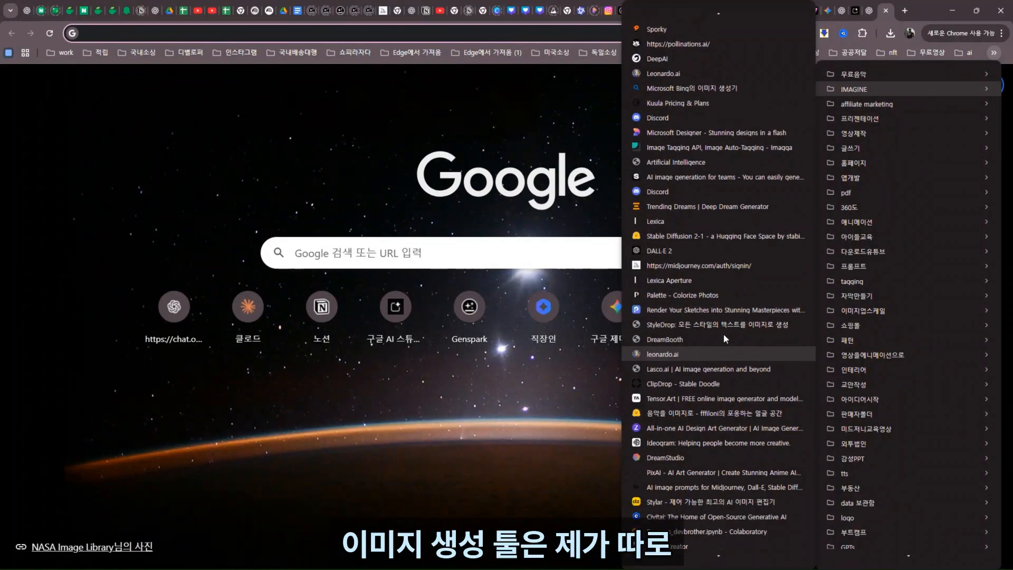
pyautogui.scroll(-7, 723, 334)
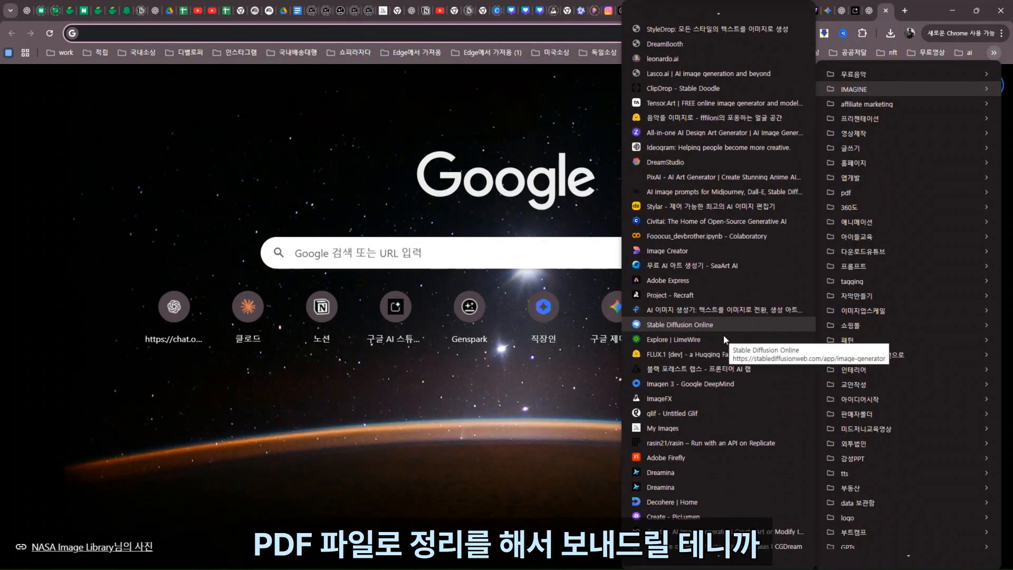
pyautogui.scroll(-4, 722, 338)
pyautogui.scroll(-1, 720, 344)
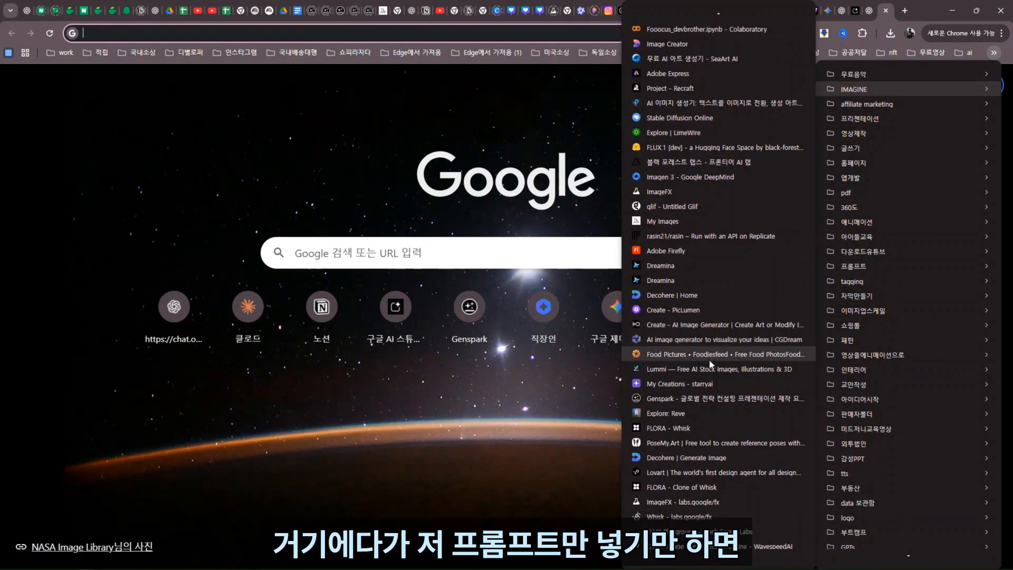
pyautogui.click(681, 502)
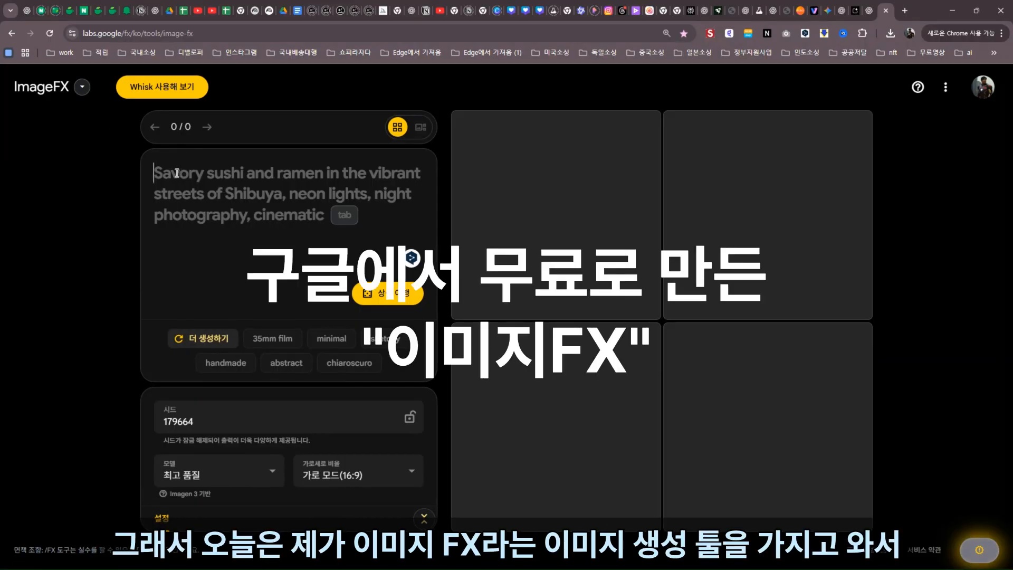
# - Generate images from the close-up portrait prompt of a young Korean woman smiling softly, holding a glass of lemonade near her lips
pyautogui.write('woman smiling softly, holding a glass of lemonade near her lips, sunlight casting gentle shadows, soft bokeh background, warm and refreshing emotional tone')
pyautogui.click(389, 295)
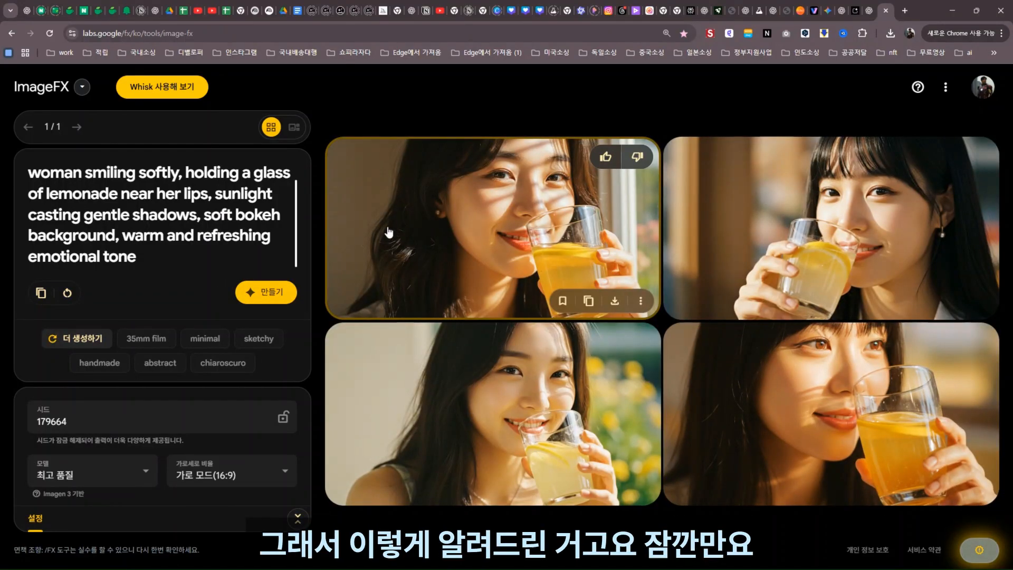
# - Replace the portrait prompt with the copied "a close-up of whole roasted coffee beans piled high" prompt and generate images
pyautogui.click(871, 8)
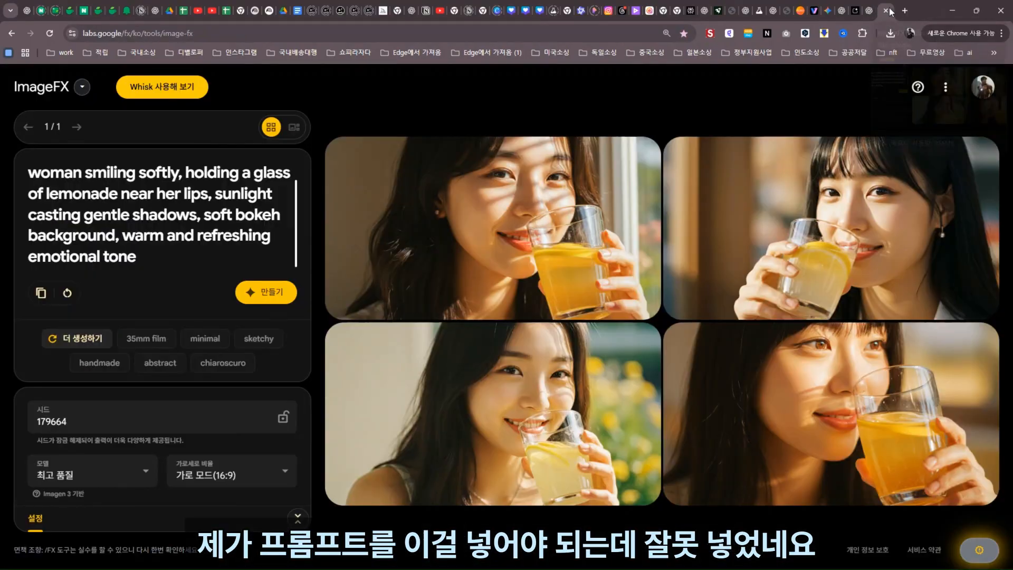
pyautogui.click(885, 13)
pyautogui.moveTo(91, 236); pyautogui.dragTo(6, 164)
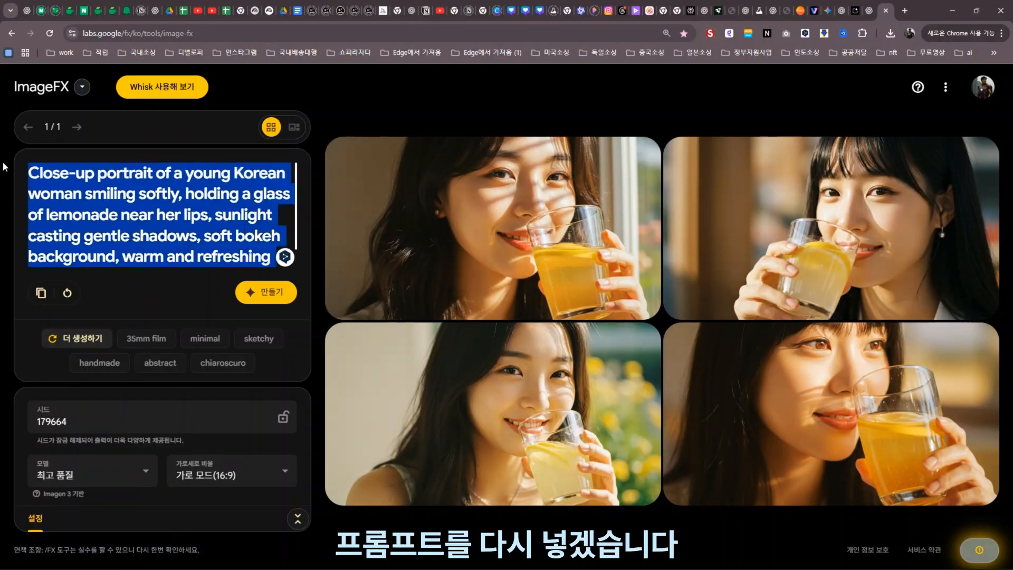
pyautogui.press('BackSpace')
pyautogui.hotkey('ctrl', 'v')
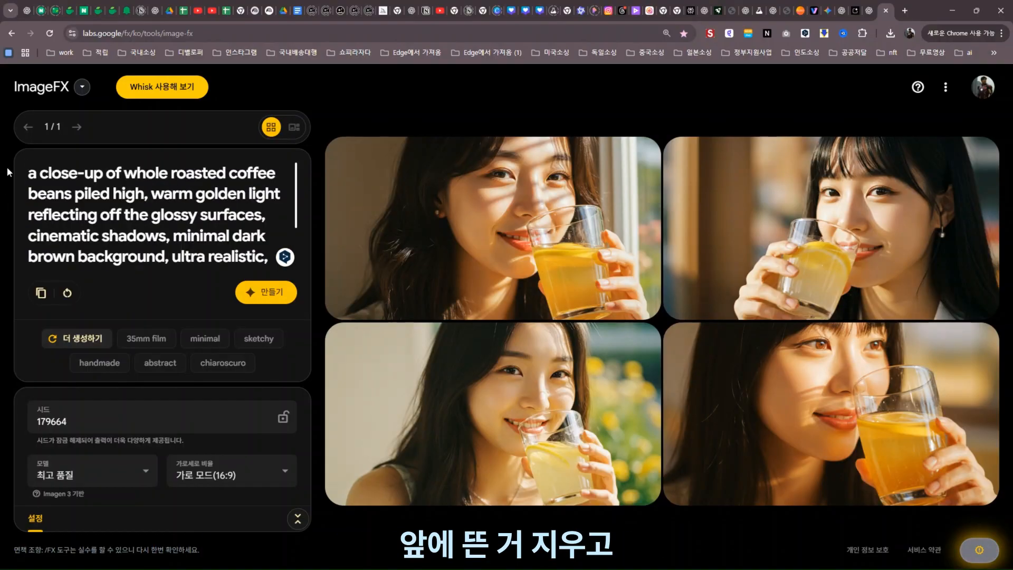
pyautogui.click(259, 295)
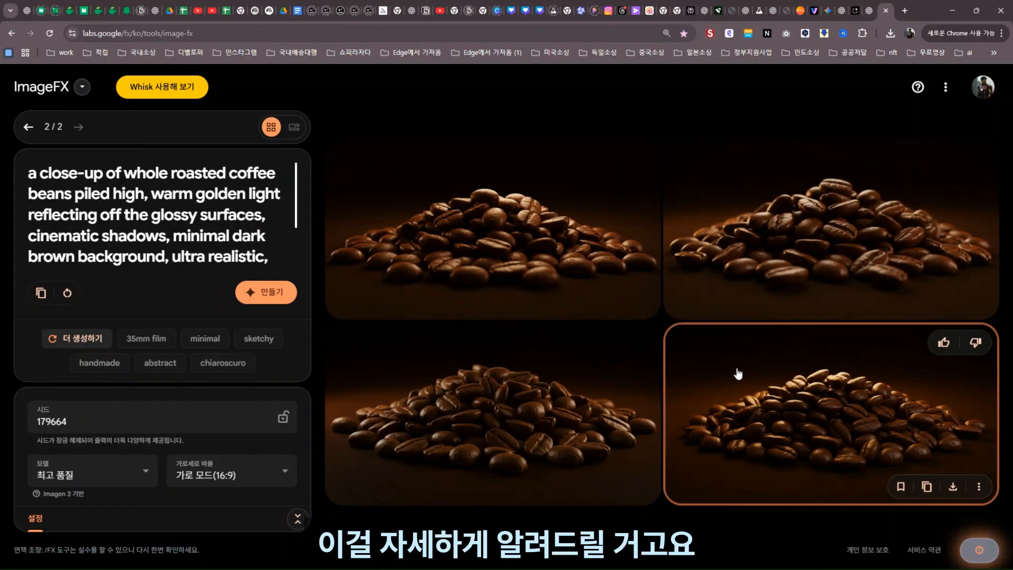
# - Return to the ChatGPT coffee bean chat and review the suggested prompts, highlighting the full premium advertising cut prompt
pyautogui.click(870, 12)
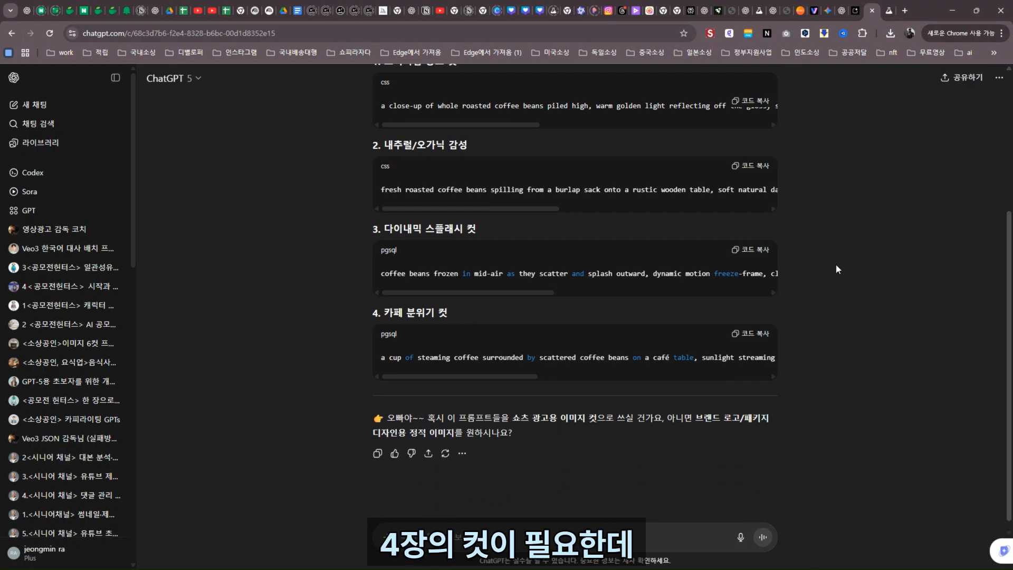
pyautogui.scroll(4, 837, 265)
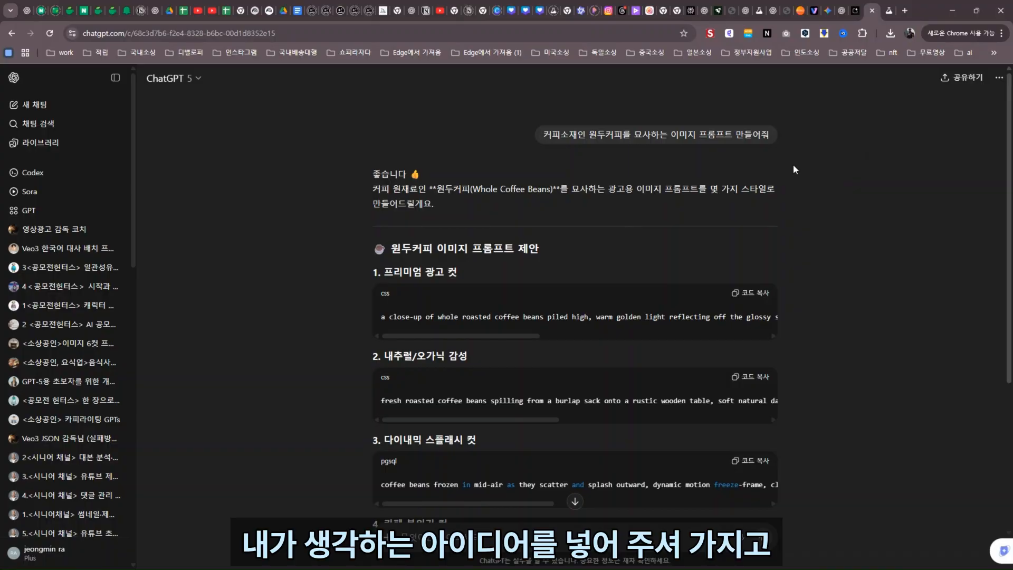
pyautogui.moveTo(381, 318); pyautogui.dragTo(823, 286)
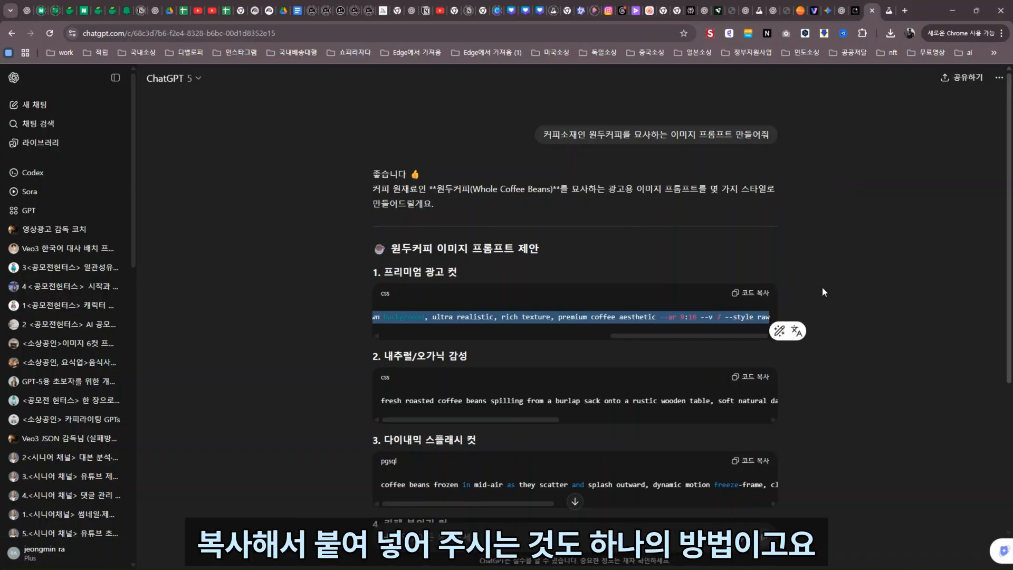
pyautogui.click(866, 214)
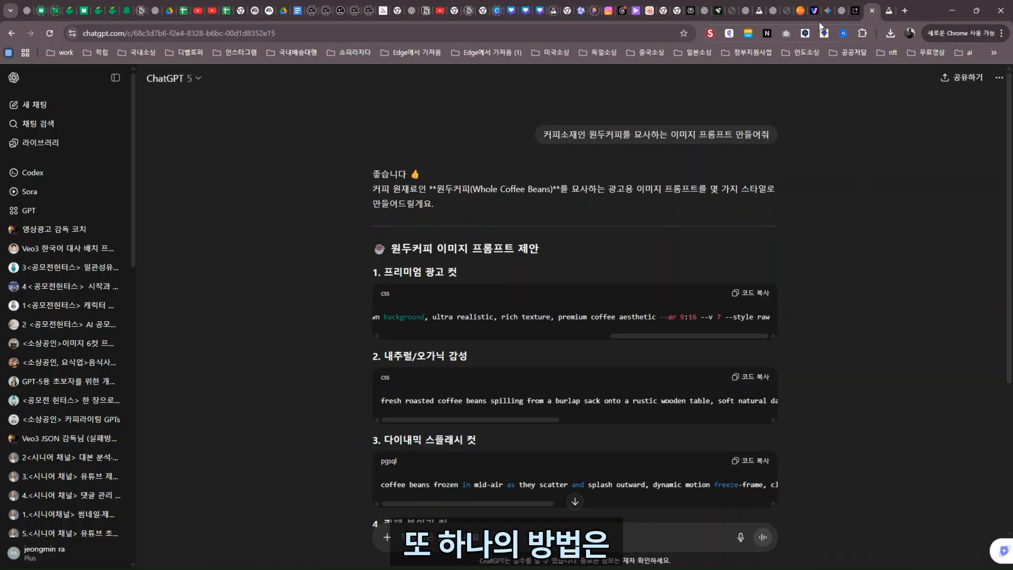
# - Switch to the "4컷 광고 이미지 프롬프트 마스터" GPT and send "커피" as the product
pyautogui.click(841, 10)
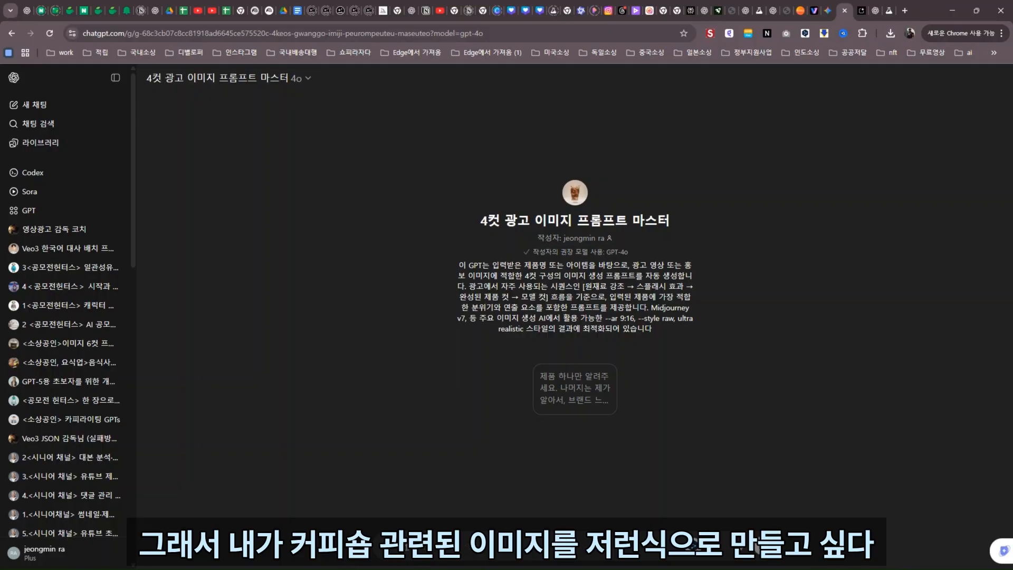
pyautogui.press('Return')
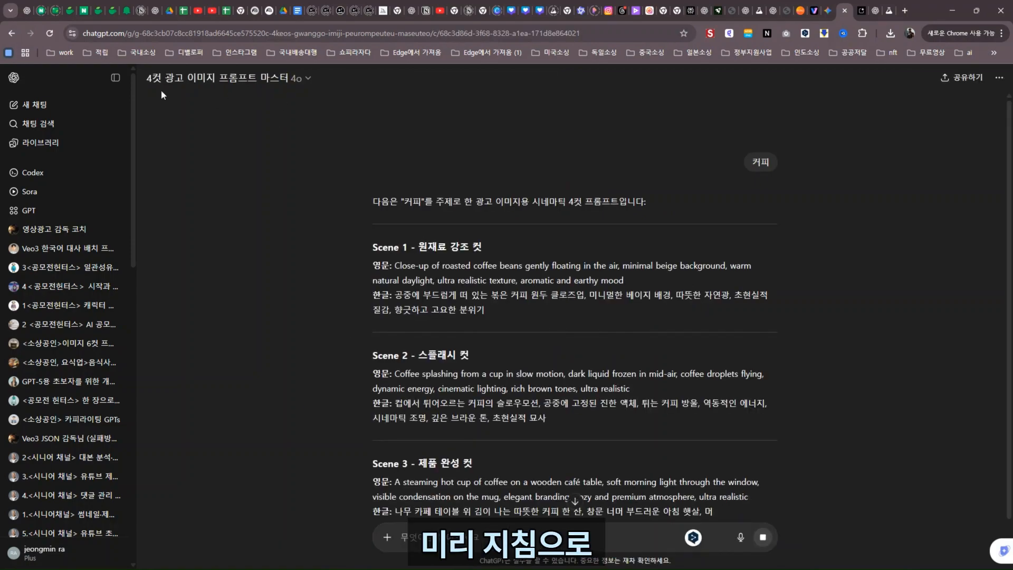
# - Read through the four generated coffee scenes, highlighting the Korean translation of each scene's prompt
pyautogui.scroll(-2, 306, 252)
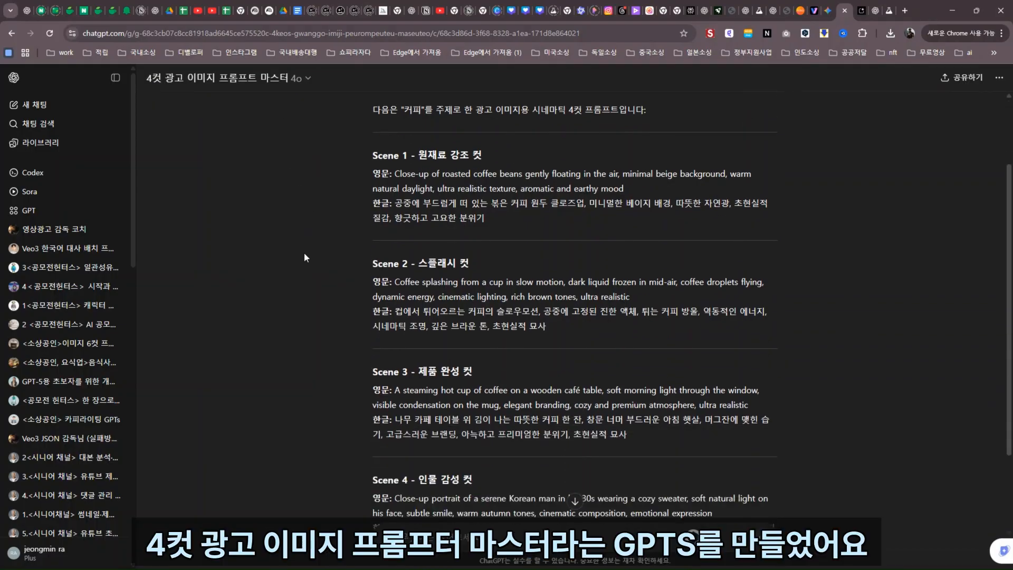
pyautogui.scroll(2, 309, 294)
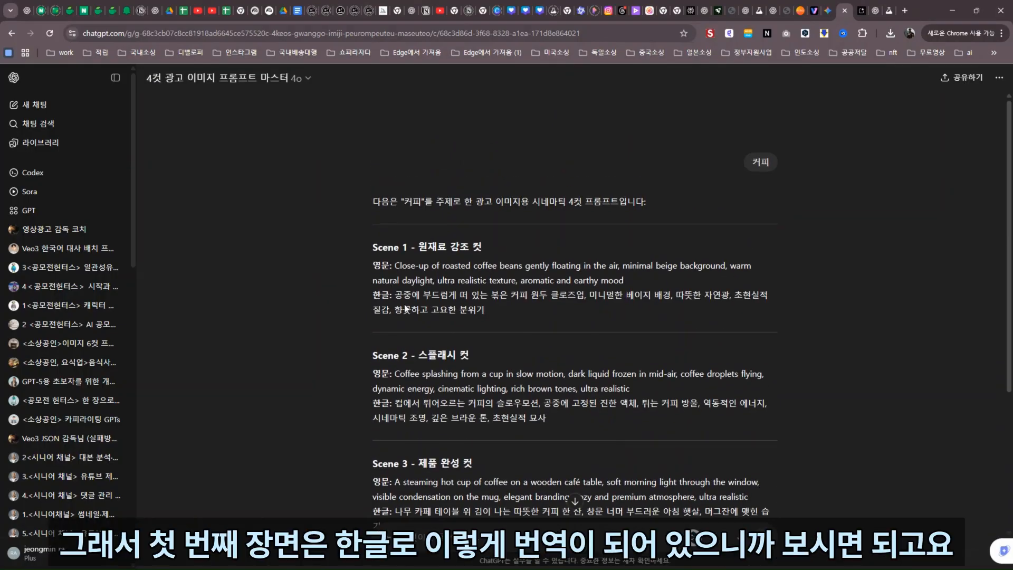
pyautogui.moveTo(398, 299); pyautogui.dragTo(353, 337)
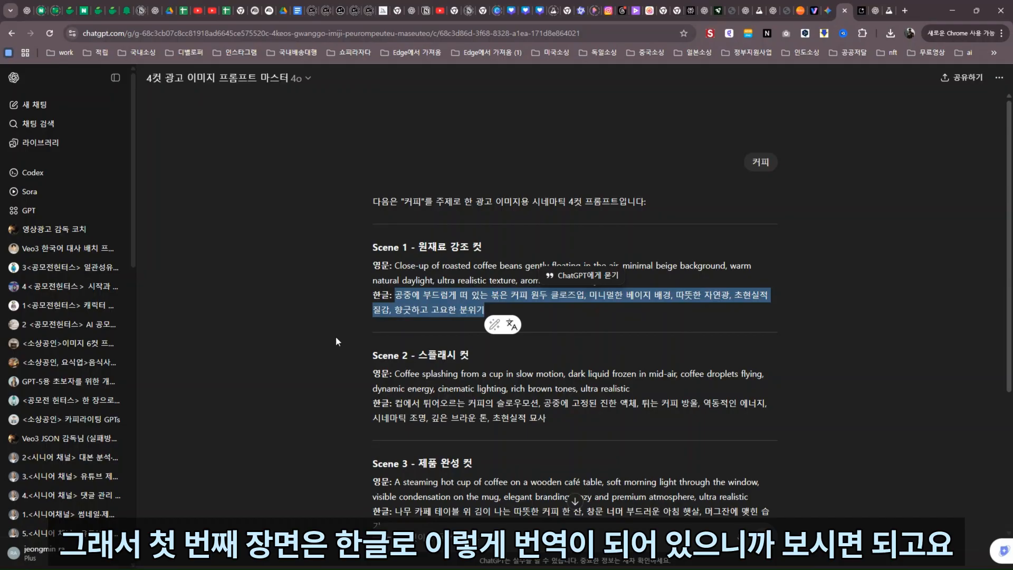
pyautogui.scroll(-2, 337, 342)
pyautogui.moveTo(396, 299); pyautogui.dragTo(547, 313)
pyautogui.scroll(-2, 406, 312)
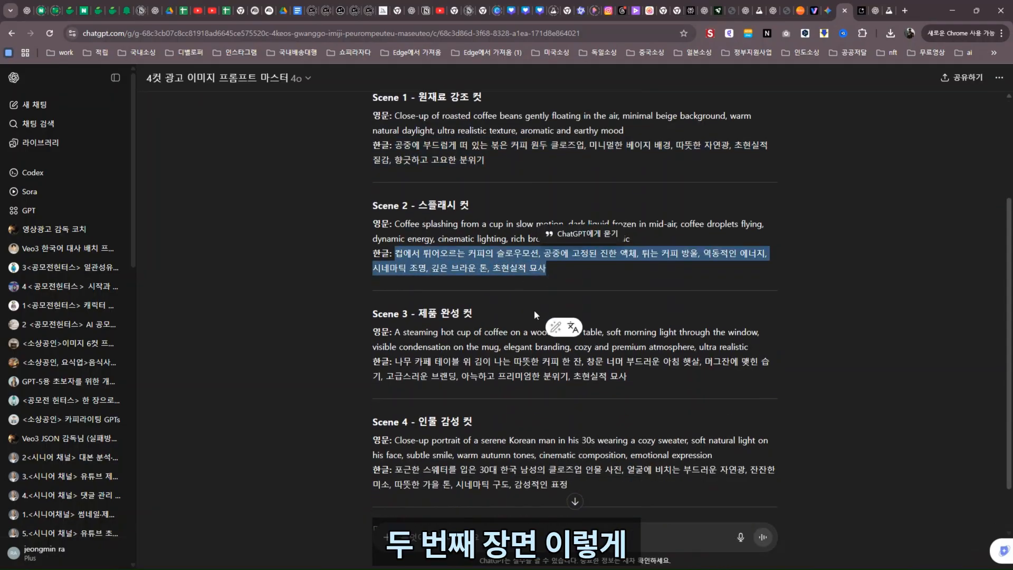
pyautogui.moveTo(397, 303); pyautogui.dragTo(627, 318)
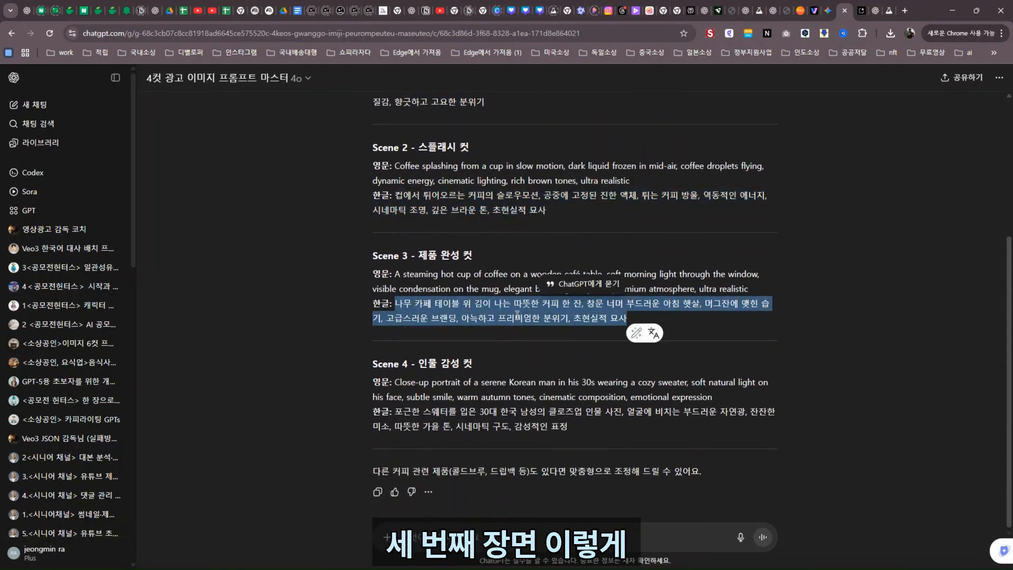
pyautogui.click(396, 413)
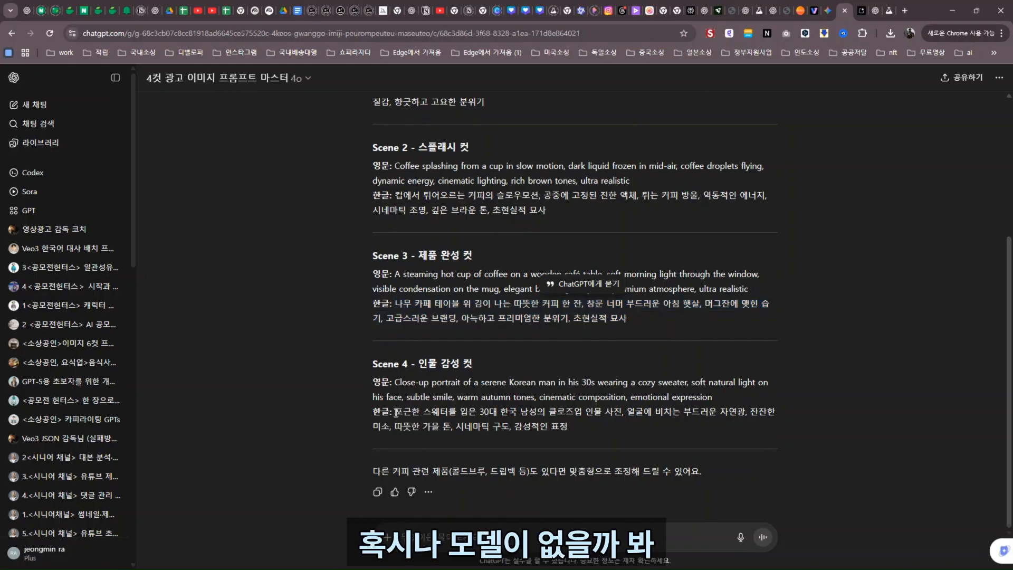
pyautogui.moveTo(396, 413); pyautogui.dragTo(597, 432)
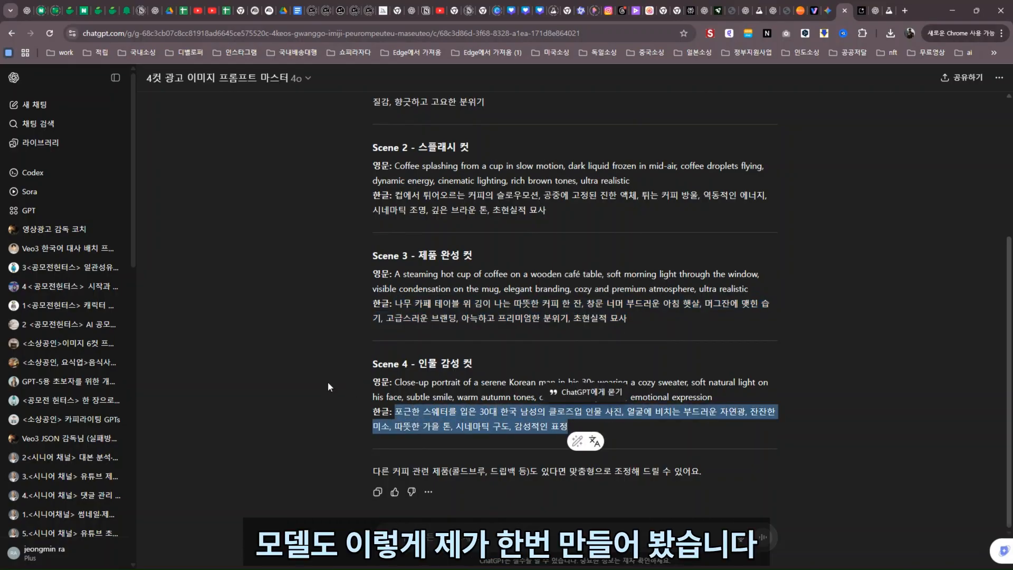
pyautogui.click(316, 354)
pyautogui.scroll(2, 419, 364)
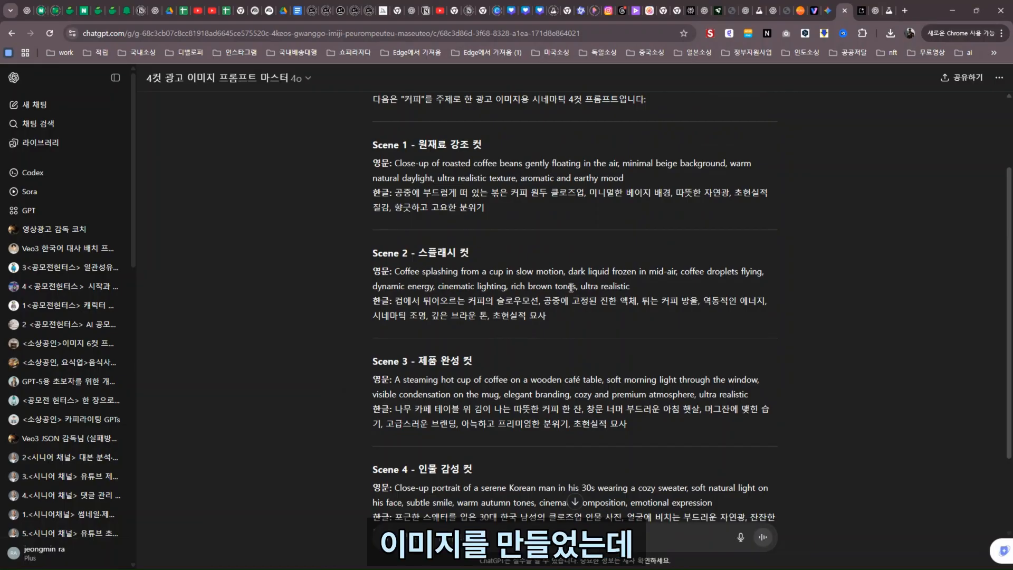
pyautogui.scroll(-2, 571, 288)
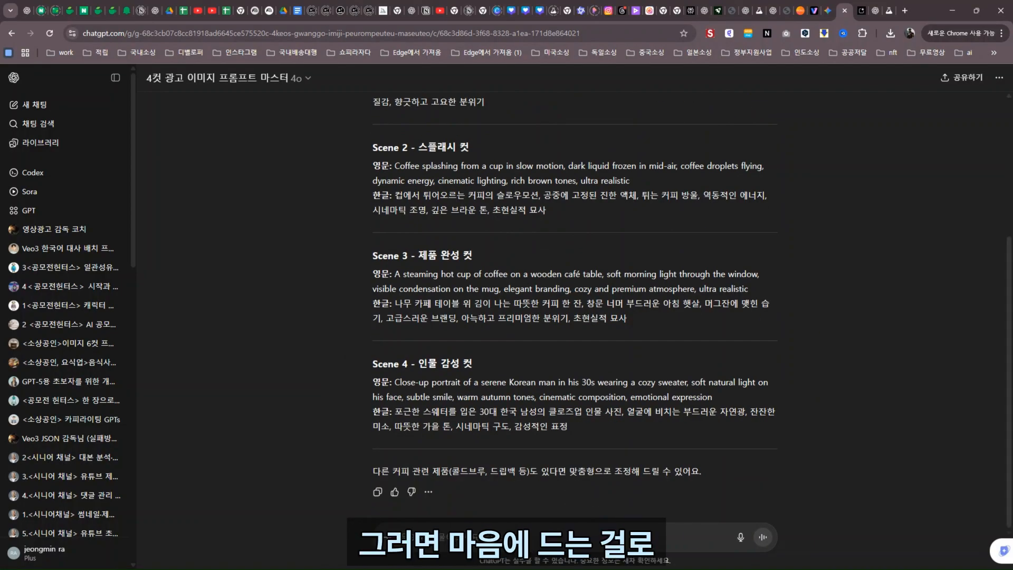
# - Copy the English Scene 1 prompt about floating roasted coffee beans and generate images from it in Midjourney
pyautogui.scroll(4, 621, 243)
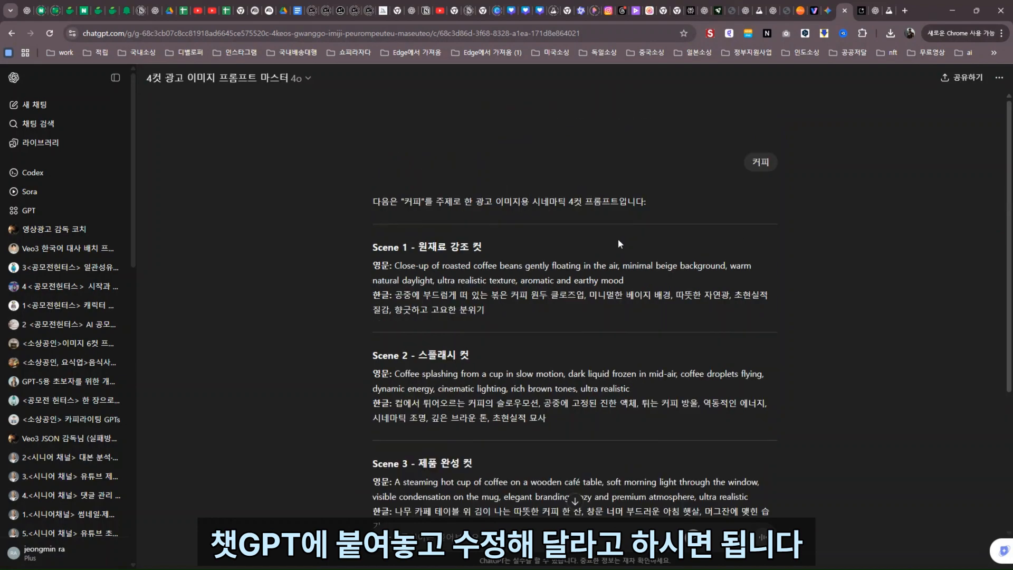
pyautogui.moveTo(395, 270); pyautogui.dragTo(635, 284)
pyautogui.hotkey('ctrl', 'c')
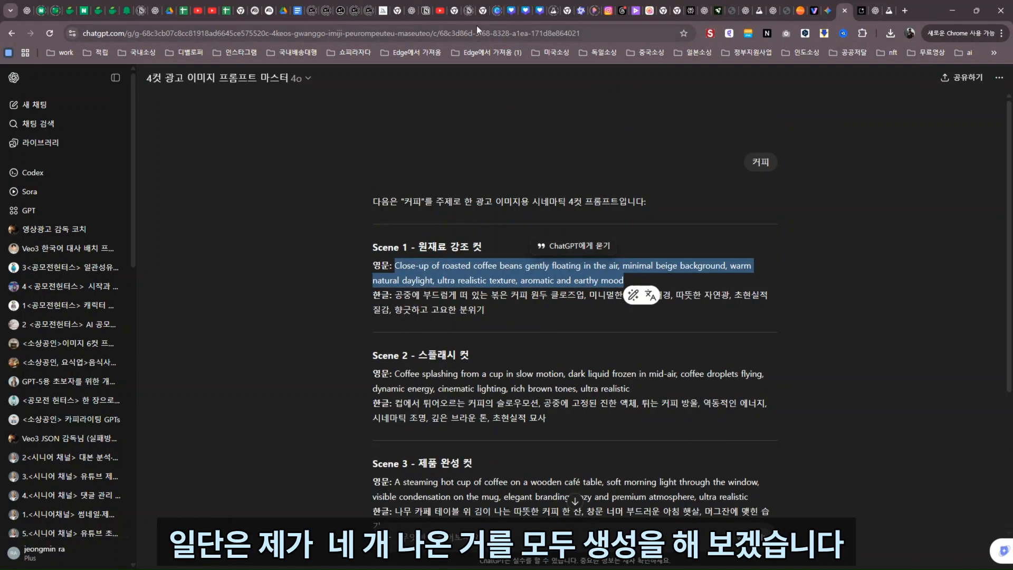
pyautogui.click(385, 11)
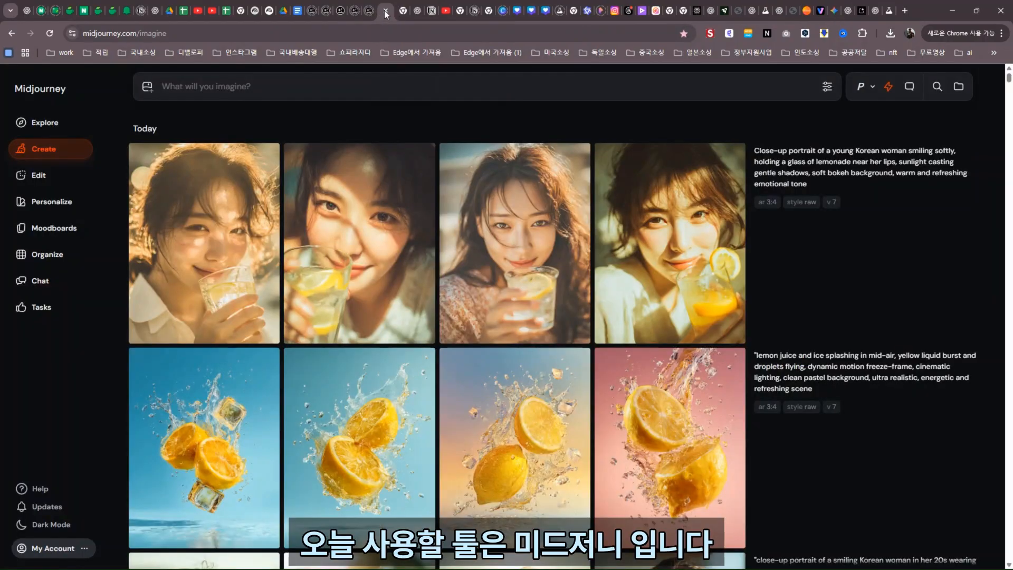
pyautogui.click(248, 86)
pyautogui.hotkey('ctrl', 'v')
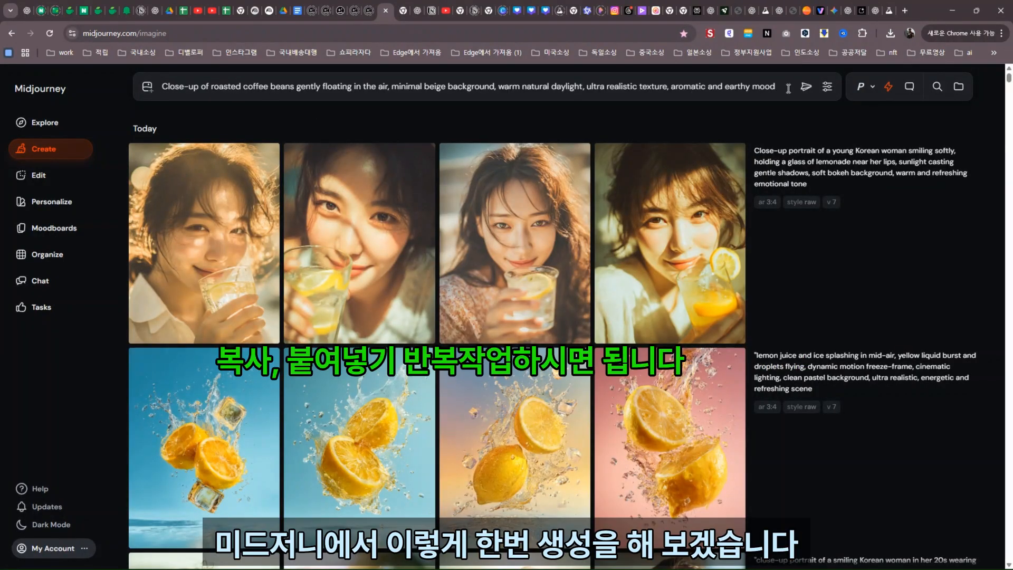
pyautogui.click(807, 86)
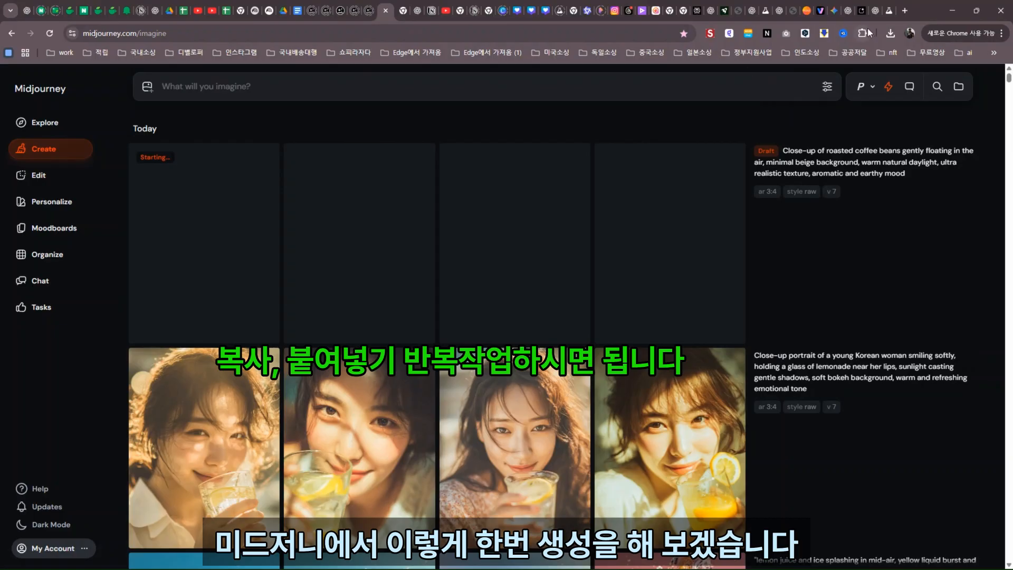
# - Copy the English Scene 2 prompt about coffee splashing from a cup in the four-cut GPT chat and generate images in Midjourney
pyautogui.click(878, 13)
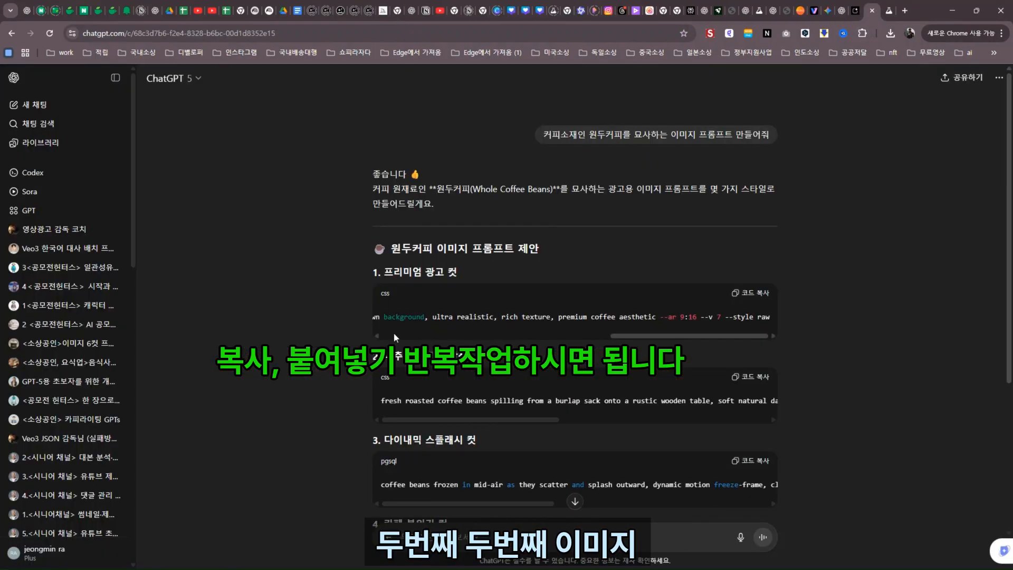
pyautogui.click(873, 12)
pyautogui.click(843, 10)
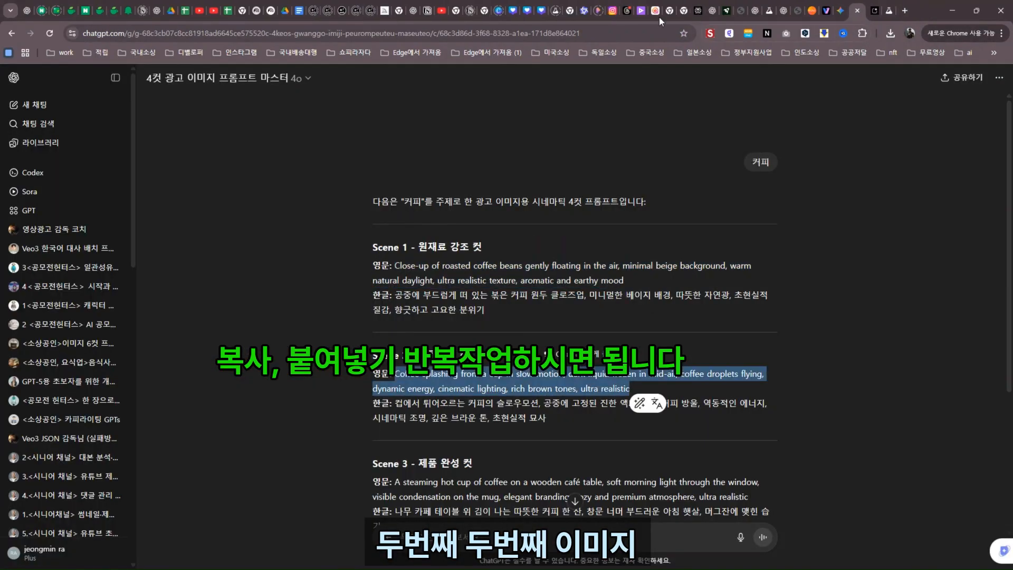
pyautogui.click(392, 15)
pyautogui.write('Coffee splashing from a cup in slow motion, dark liquid frozen in mid-air, coffee droplets flying, dynamic energy, cinematic lighting, rich brown tones, ultra realistic')
pyautogui.click(806, 86)
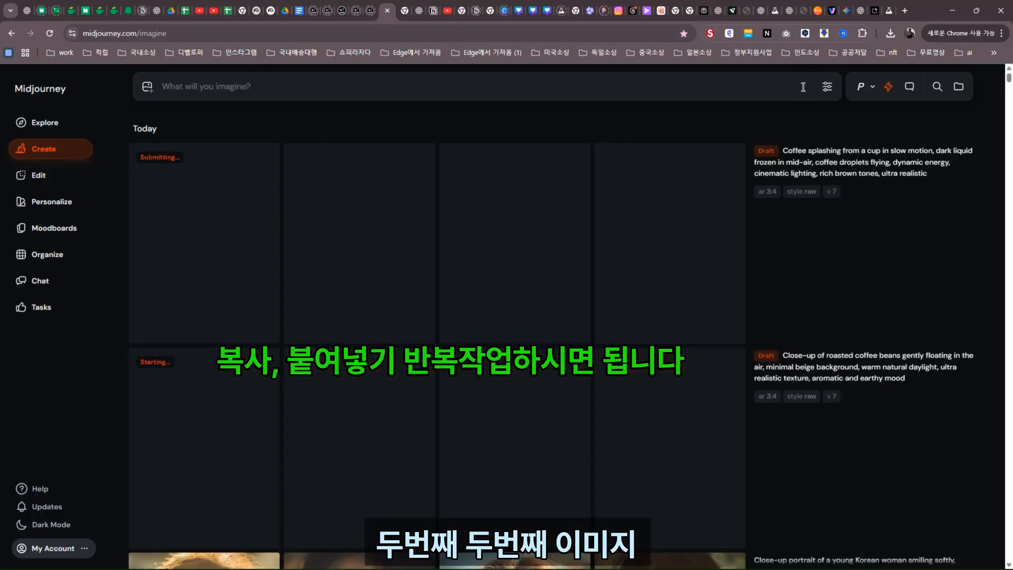
# - Copy the English Scene 3 prompt about a steaming hot cup of coffee from ChatGPT and generate images in Midjourney
pyautogui.click(859, 11)
pyautogui.scroll(-3, 407, 333)
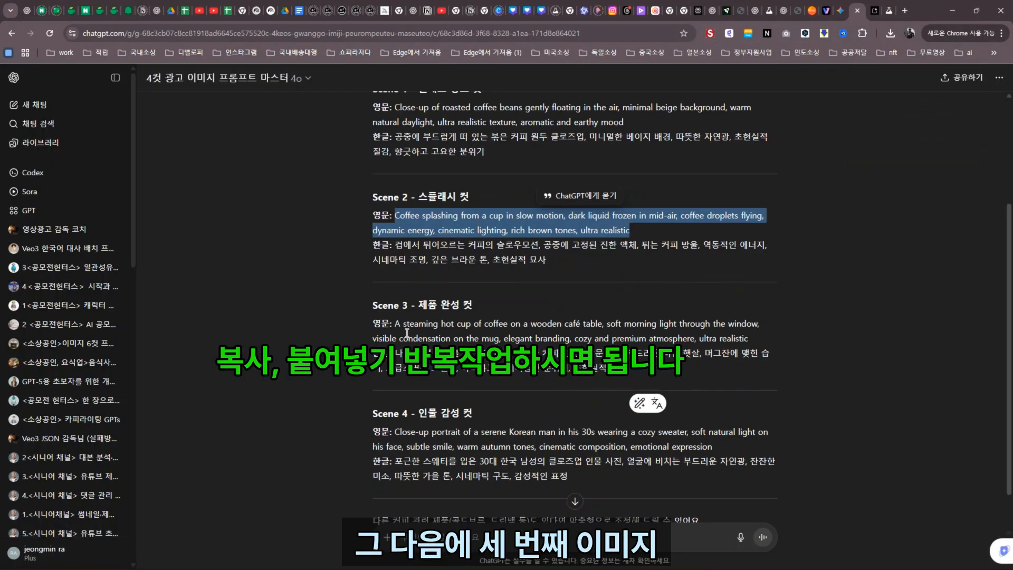
pyautogui.moveTo(392, 326); pyautogui.dragTo(749, 338)
pyautogui.hotkey('ctrl', 'c')
pyautogui.click(388, 11)
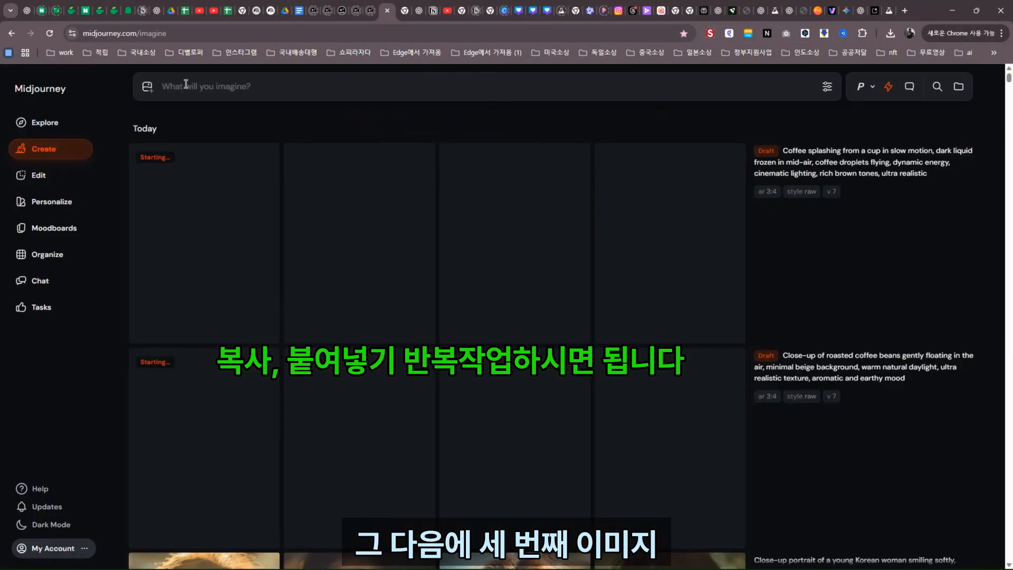
pyautogui.hotkey('ctrl', 'v')
pyautogui.click(806, 86)
# - Copy the English Scene 4 portrait prompt of a serene Korean man in a cozy sweater from ChatGPT and generate images in Midjourney
pyautogui.click(860, 10)
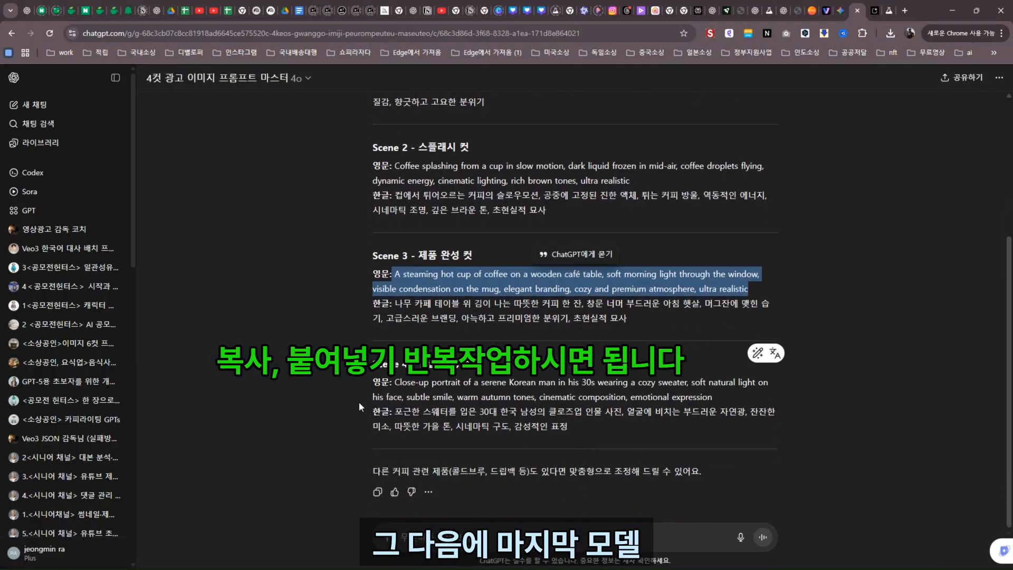
pyautogui.moveTo(394, 382); pyautogui.dragTo(713, 398)
pyautogui.hotkey('ctrl', 'c')
pyautogui.click(398, 11)
pyautogui.hotkey('ctrl', 'v')
pyautogui.click(805, 86)
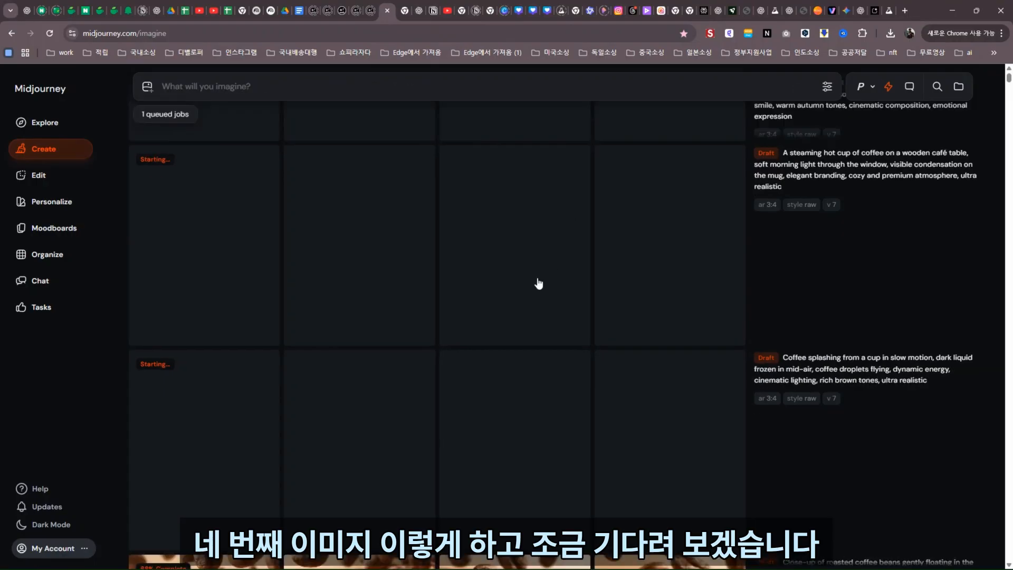
# - Open the generated floating coffee bean images in large view and browse through the variations
pyautogui.scroll(-3, 538, 284)
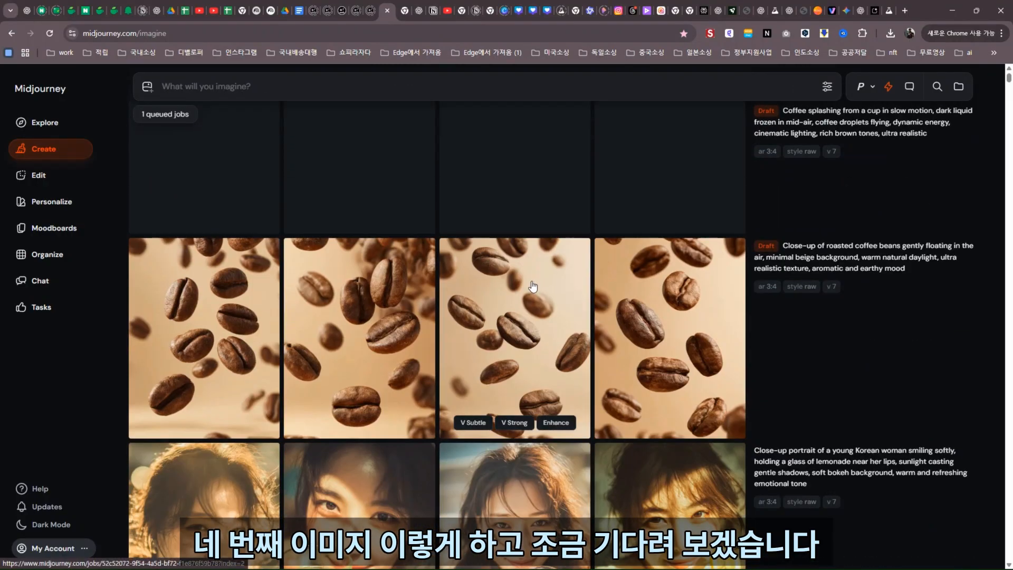
pyautogui.click(672, 327)
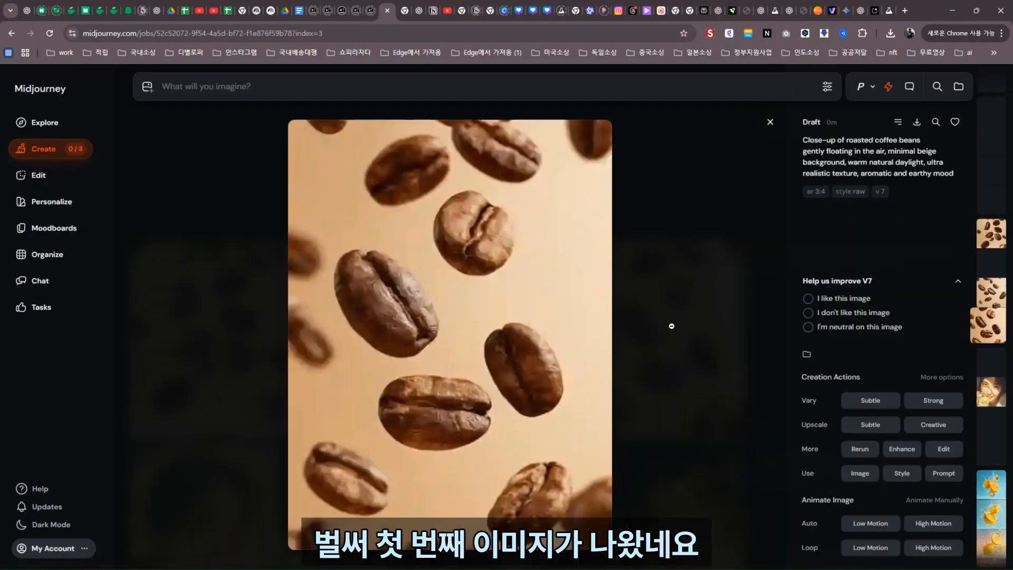
pyautogui.press('Left')
pyautogui.press('Left')
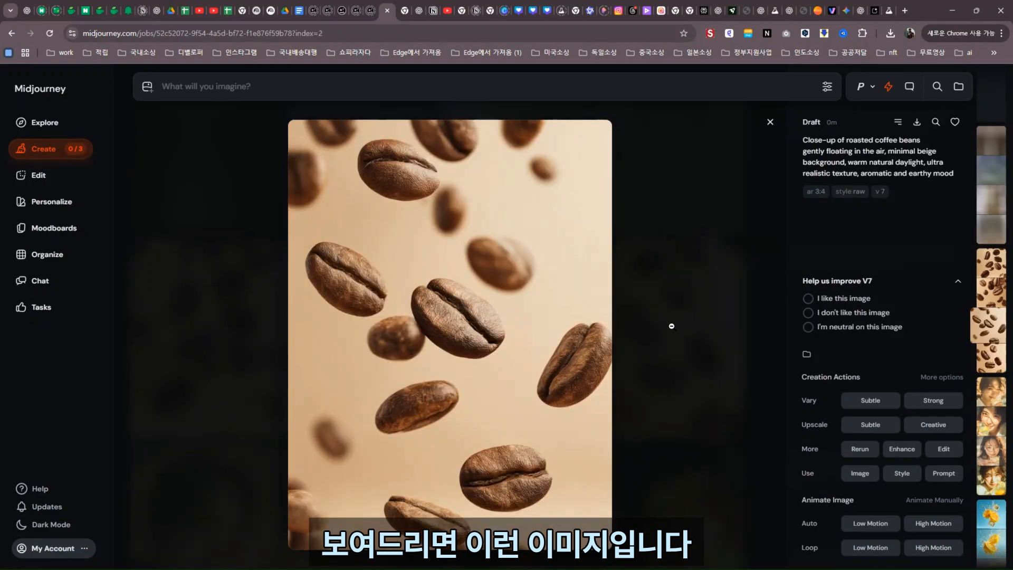
pyautogui.press('Left')
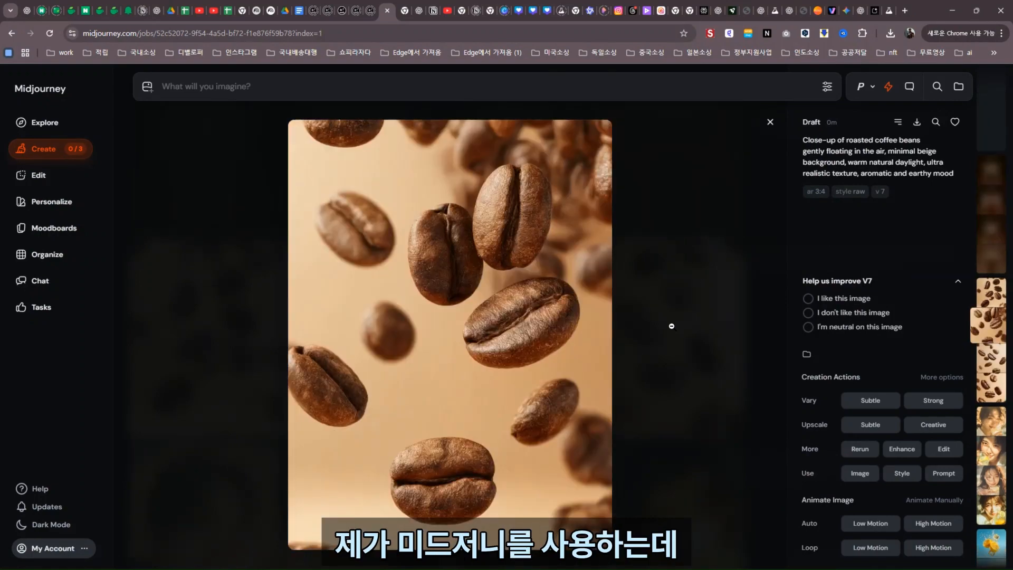
# - View the coffee splash image in large view, then return to the gallery and look over the generated coffee rows
pyautogui.press('Left')
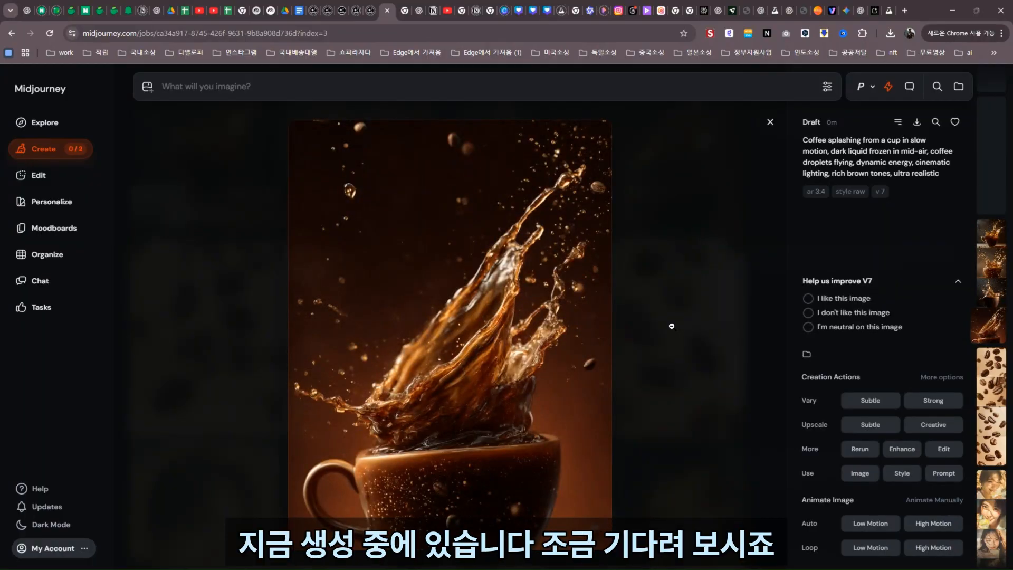
pyautogui.click(671, 324)
pyautogui.scroll(-4, 476, 417)
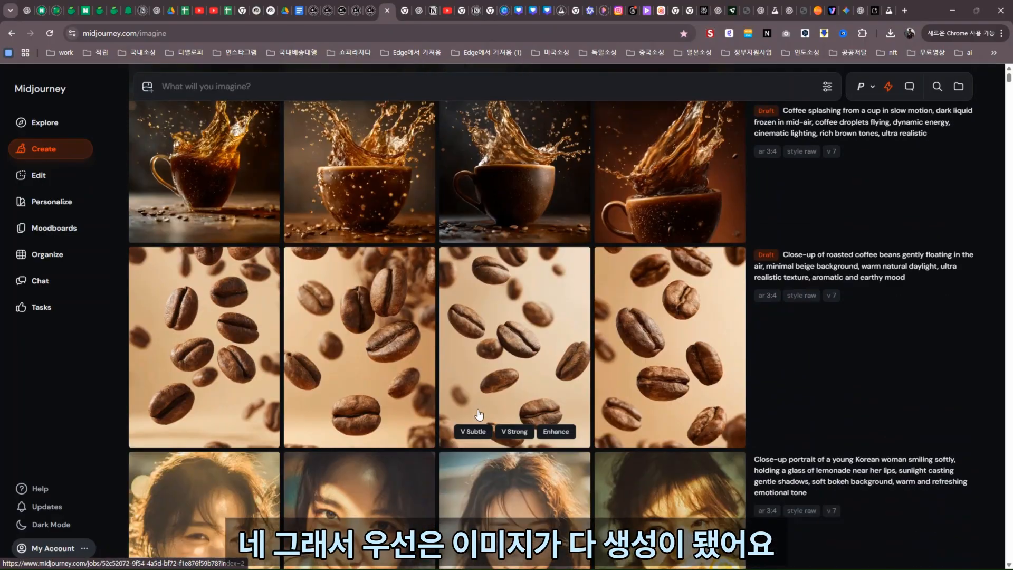
pyautogui.scroll(-3, 479, 414)
pyautogui.scroll(3, 507, 433)
pyautogui.scroll(2, 657, 425)
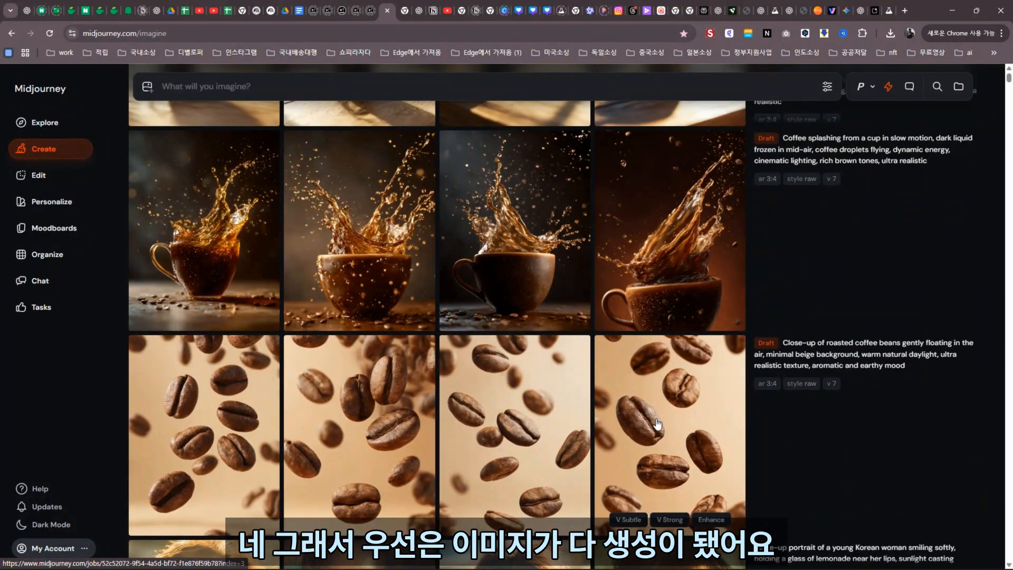
# - Review the four scenes in large view, from the floating beans through the splash and steaming mug to the man's portrait
pyautogui.click(657, 425)
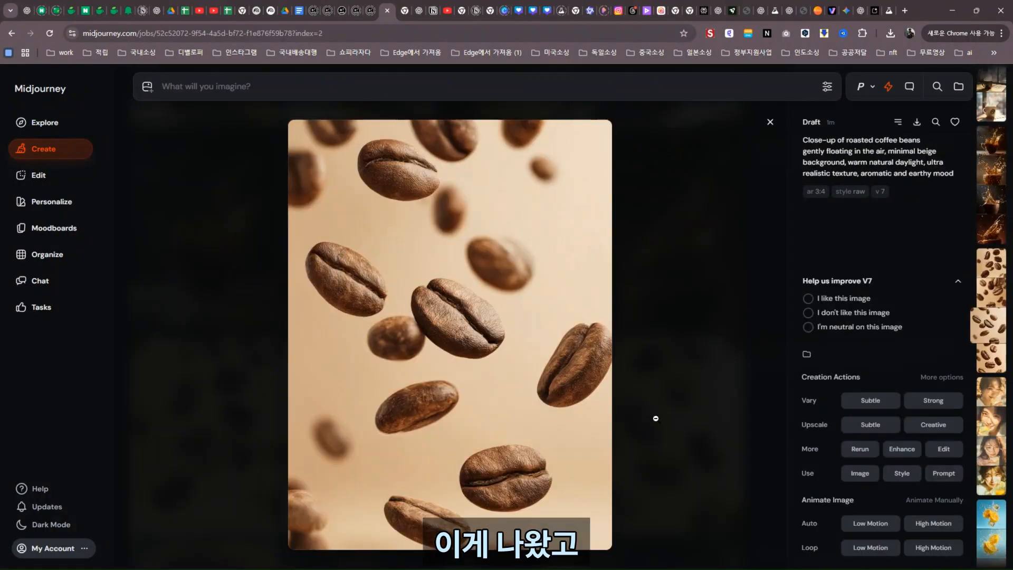
pyautogui.press('Up')
pyautogui.press('Up')
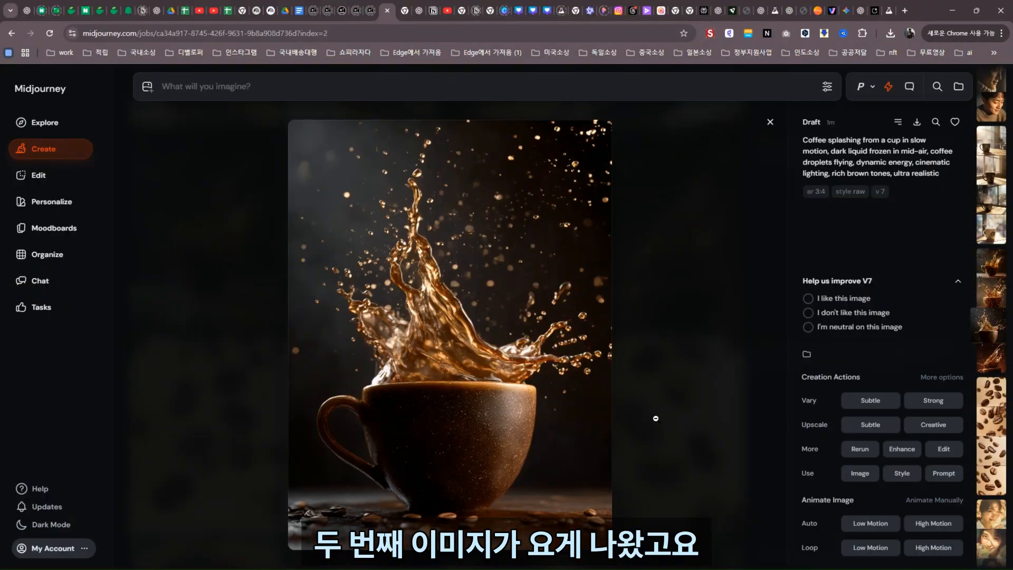
pyautogui.press('Up')
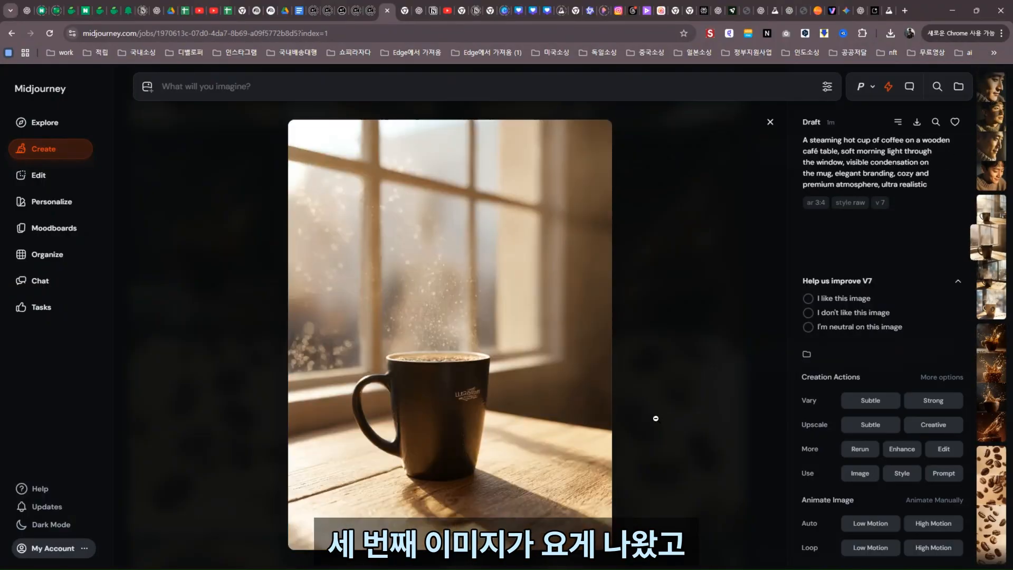
pyautogui.press('Up')
pyautogui.press('Up')
pyautogui.press('Up')
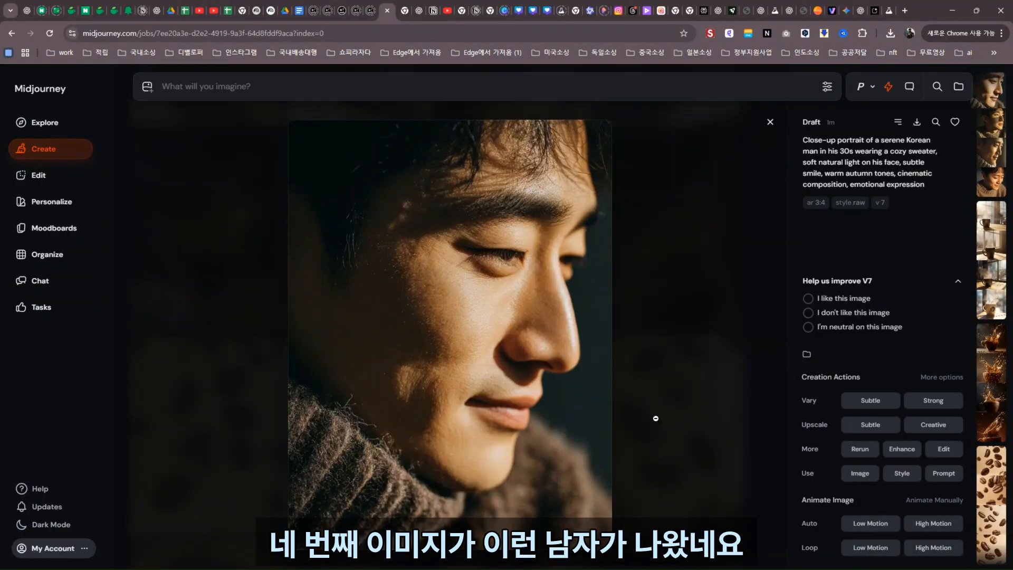
pyautogui.press('Down')
pyautogui.press('Down')
pyautogui.press('Down')
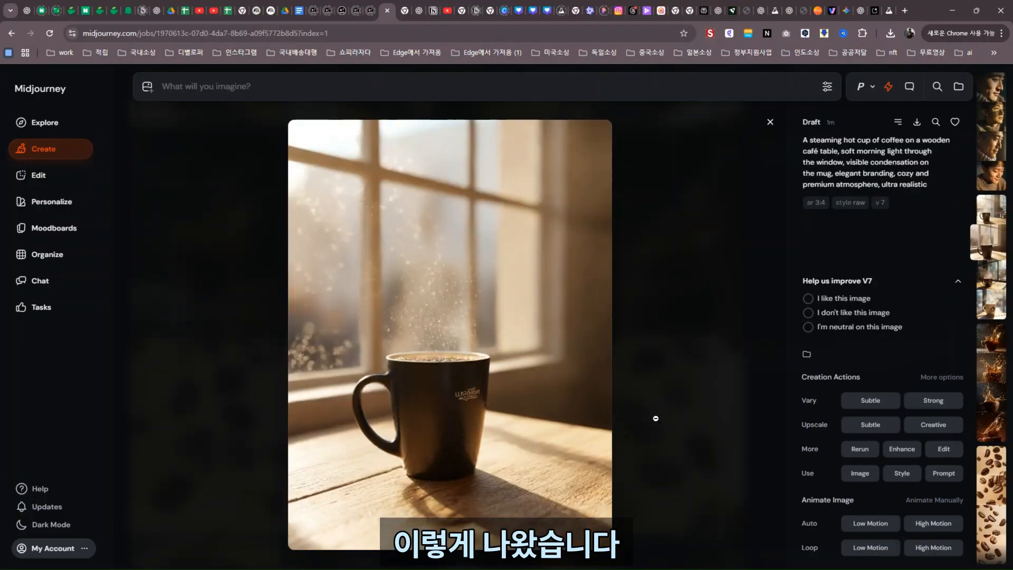
# - Close the large view and compare the bean, splash, mug and portrait rows in the gallery for scene flow
pyautogui.click(771, 122)
pyautogui.scroll(-3, 649, 301)
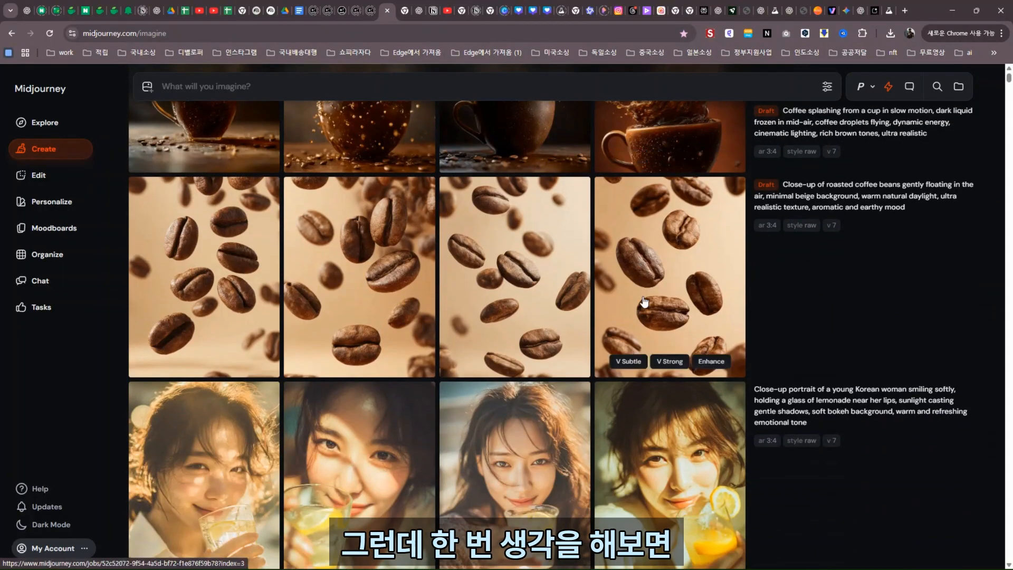
pyautogui.scroll(2, 665, 388)
pyautogui.scroll(1, 664, 295)
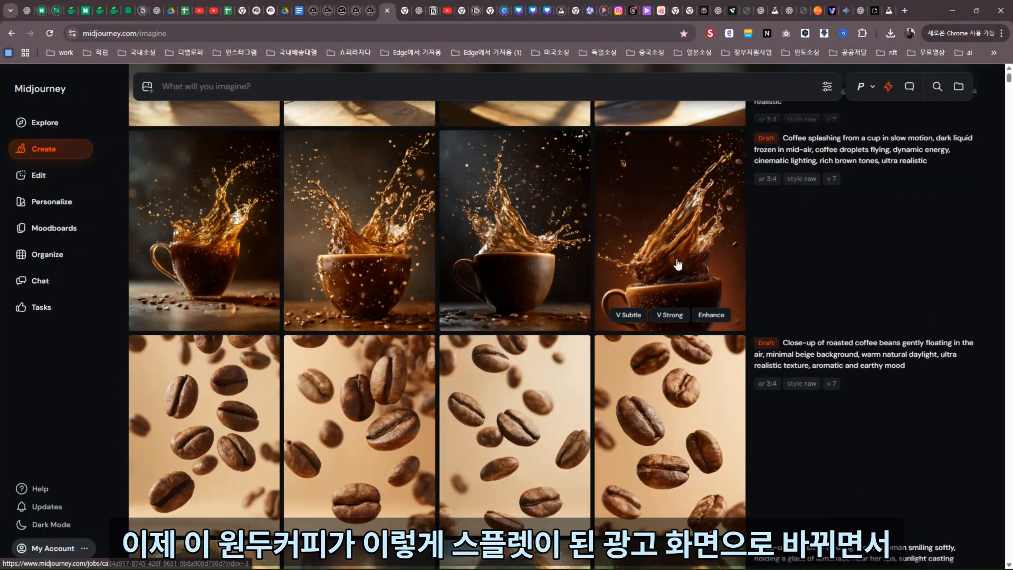
pyautogui.scroll(3, 695, 279)
pyautogui.scroll(4, 676, 238)
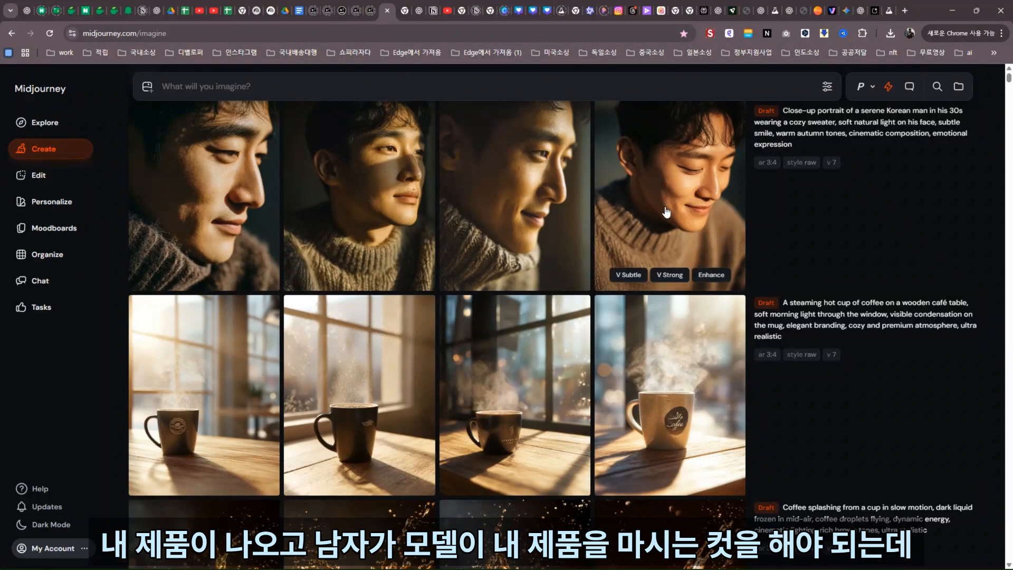
pyautogui.scroll(-3, 666, 215)
pyautogui.scroll(-3, 666, 216)
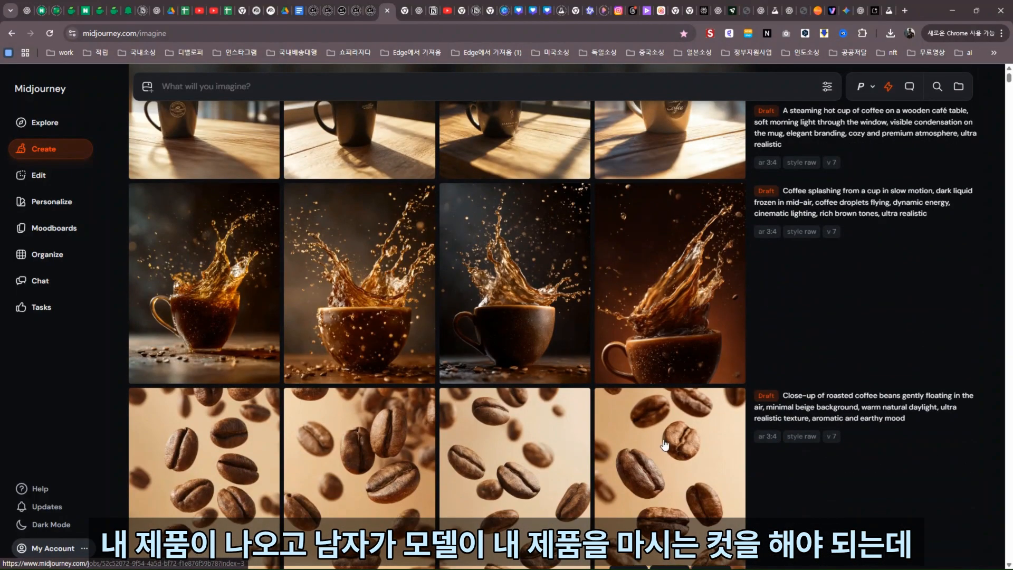
pyautogui.scroll(2, 665, 443)
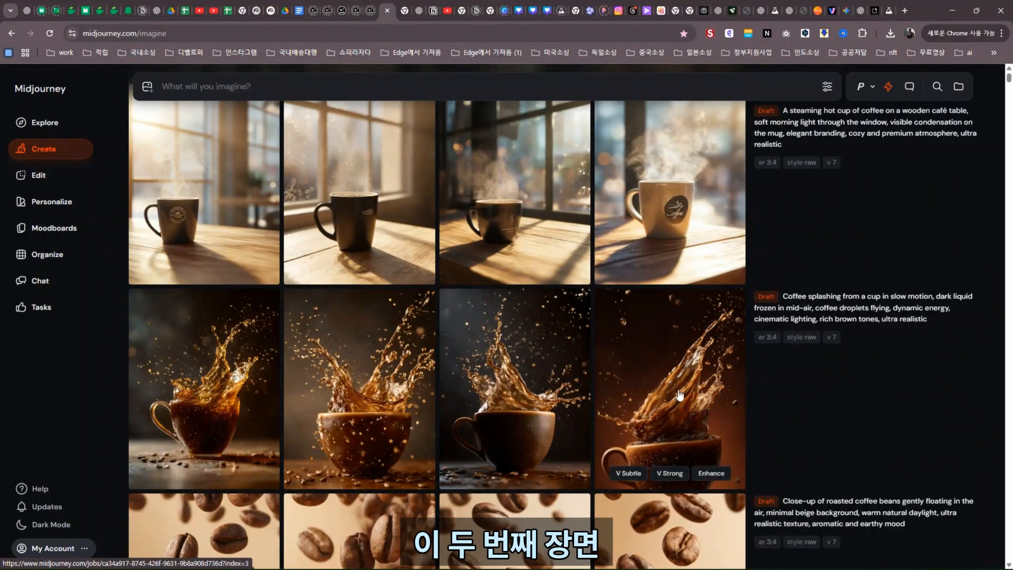
pyautogui.scroll(-3, 679, 395)
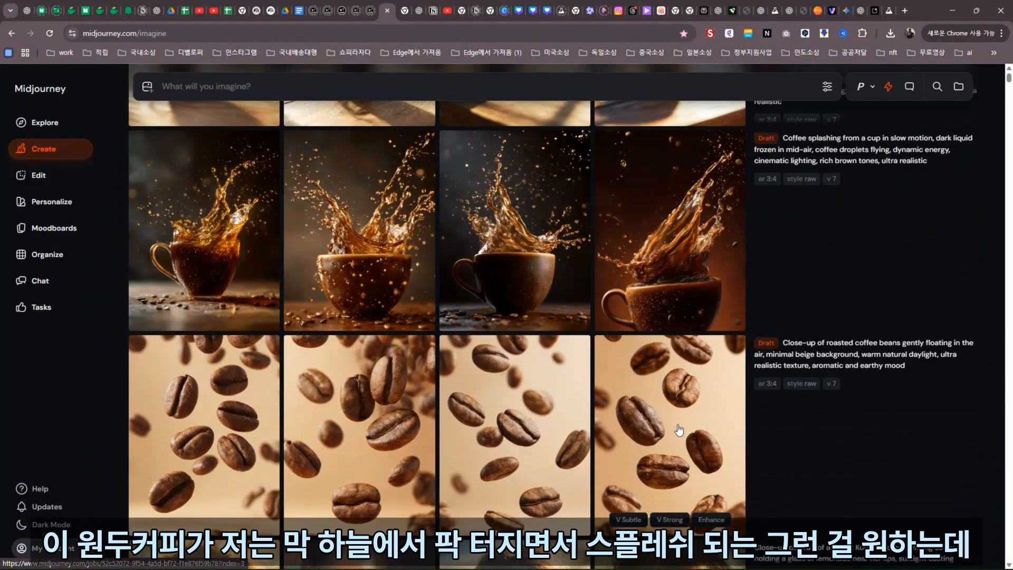
pyautogui.scroll(1, 679, 422)
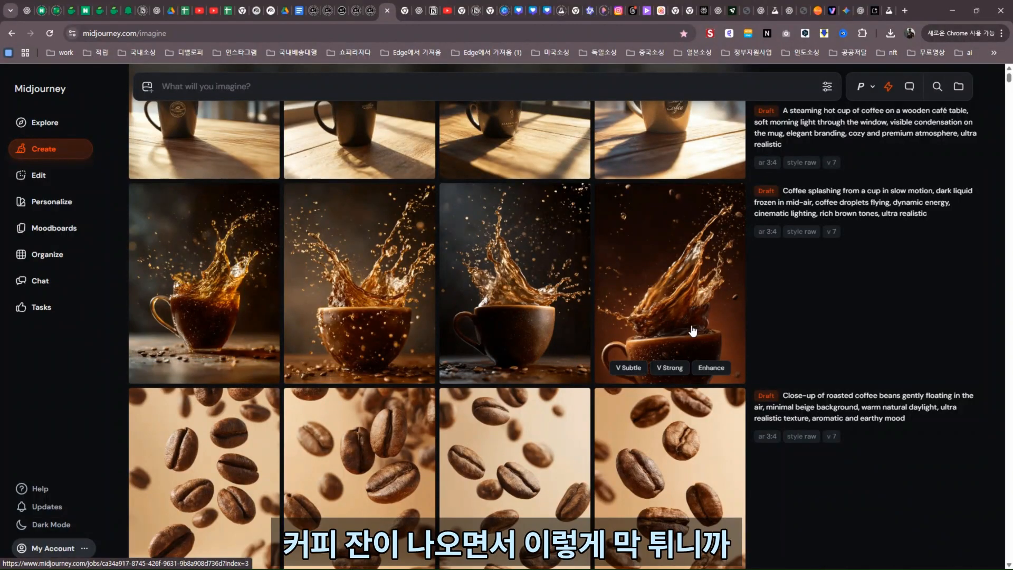
# - Switch to the four-cut ChatGPT chat and copy the English Scene 2 prompt into a new message, followed by a "---" separator line
pyautogui.click(861, 12)
pyautogui.scroll(2, 458, 273)
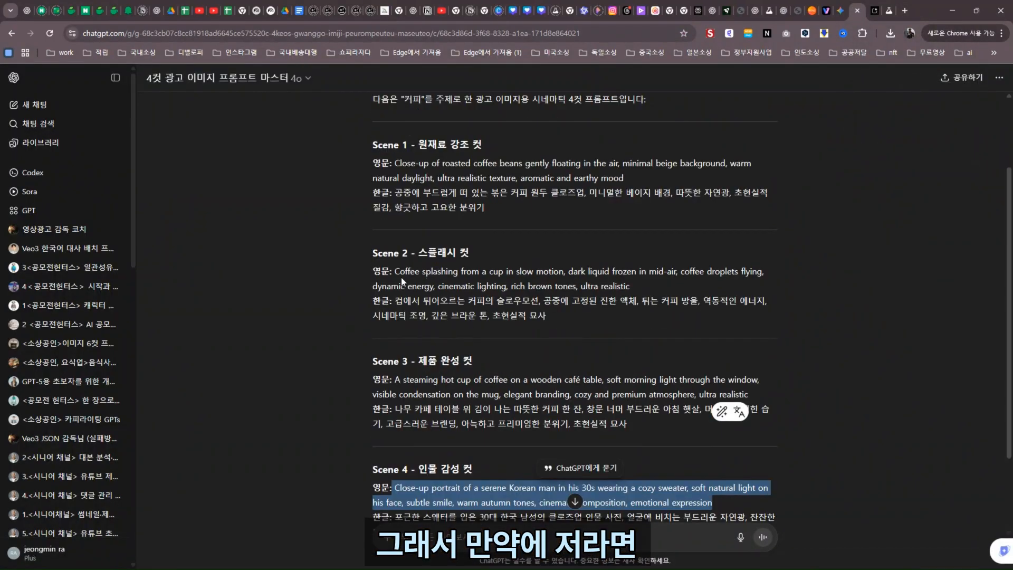
pyautogui.moveTo(396, 270); pyautogui.dragTo(639, 290)
pyautogui.hotkey('ctrl', 'c')
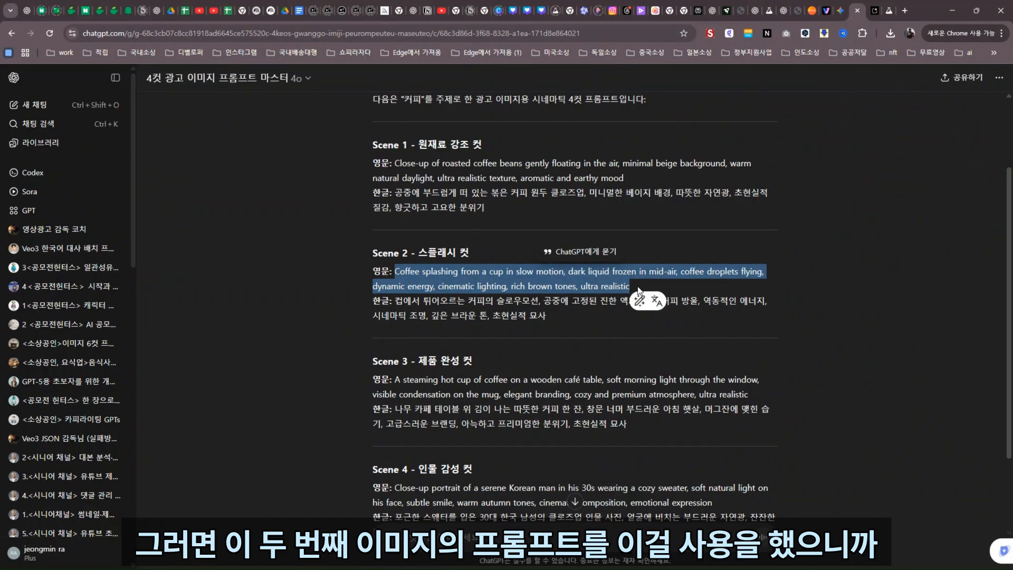
pyautogui.click(444, 517)
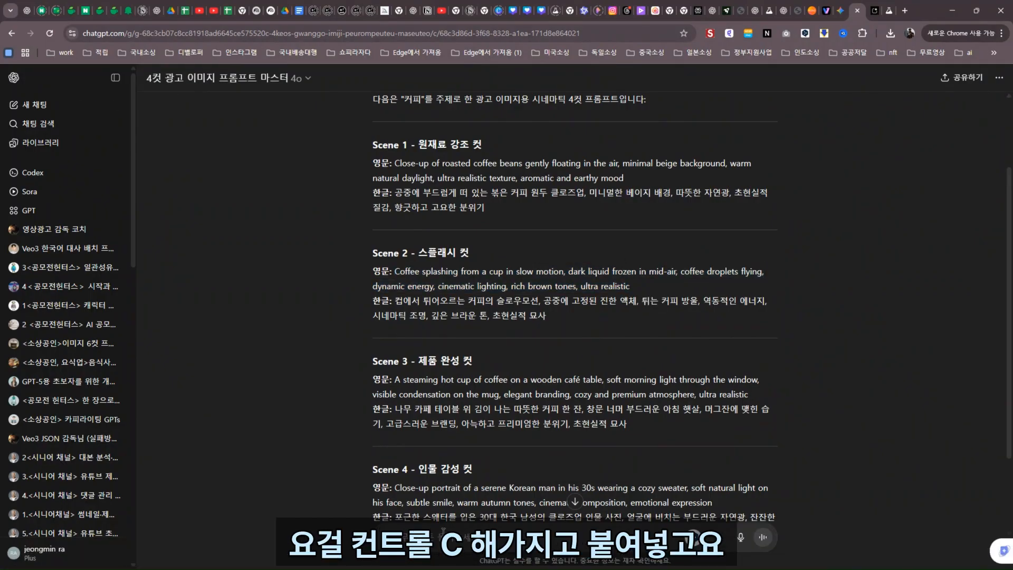
pyautogui.hotkey('ctrl', 'v')
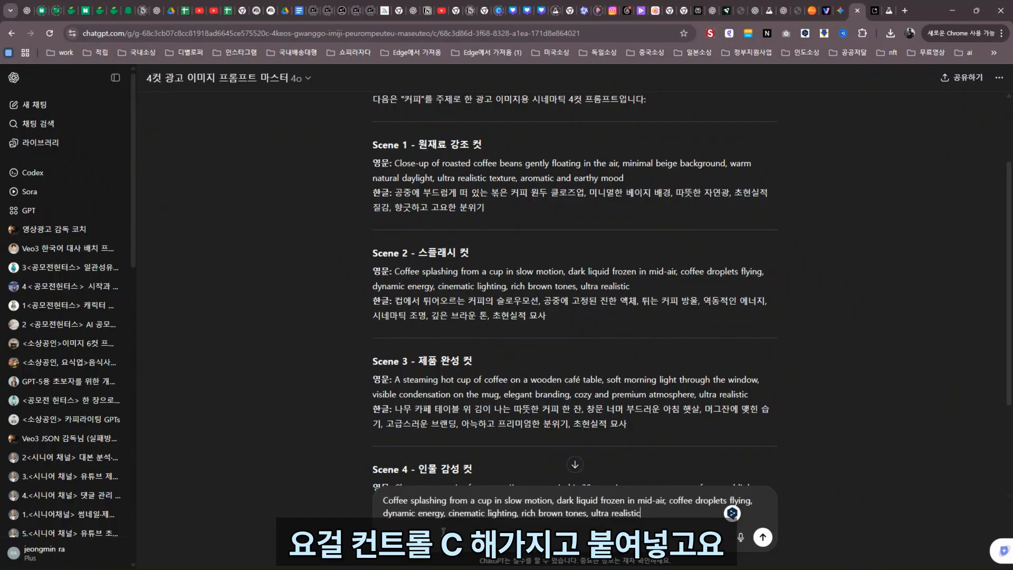
pyautogui.hotkey('shift', 'Return')
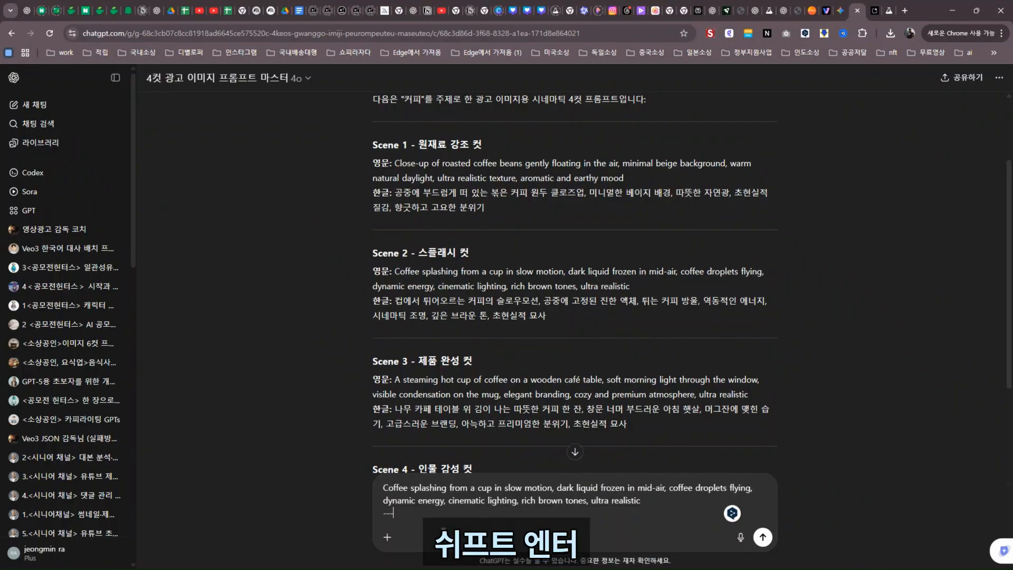
pyautogui.write('---')
pyautogui.hotkey('shift', 'Return')
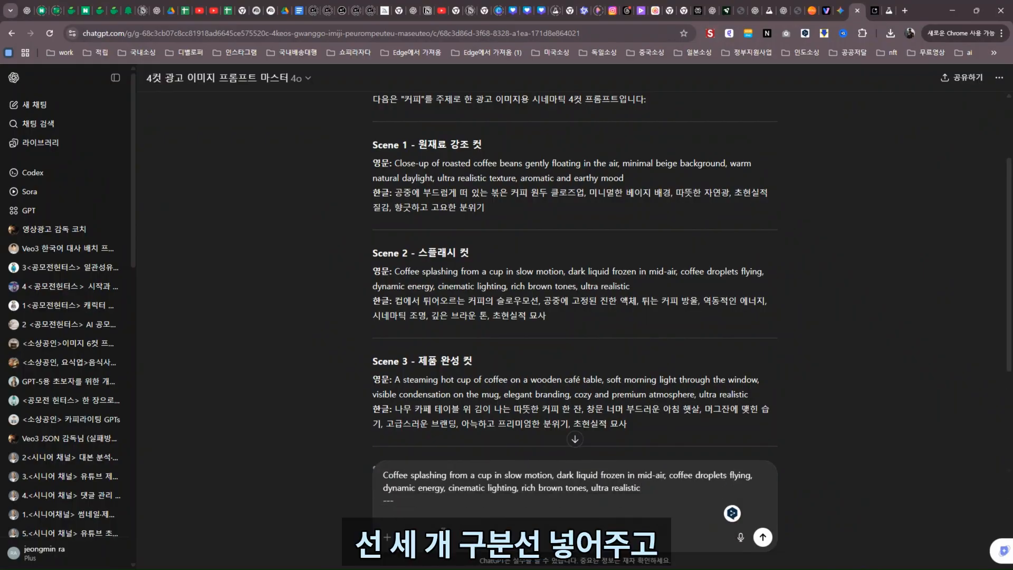
# - Add the request "원두커피가 공중에서 터지는 스플래쉬 효과가는 장면으로 수정해줘. 커피잔은 삭제해" below the separator and send the message
pyautogui.write('원두커피')
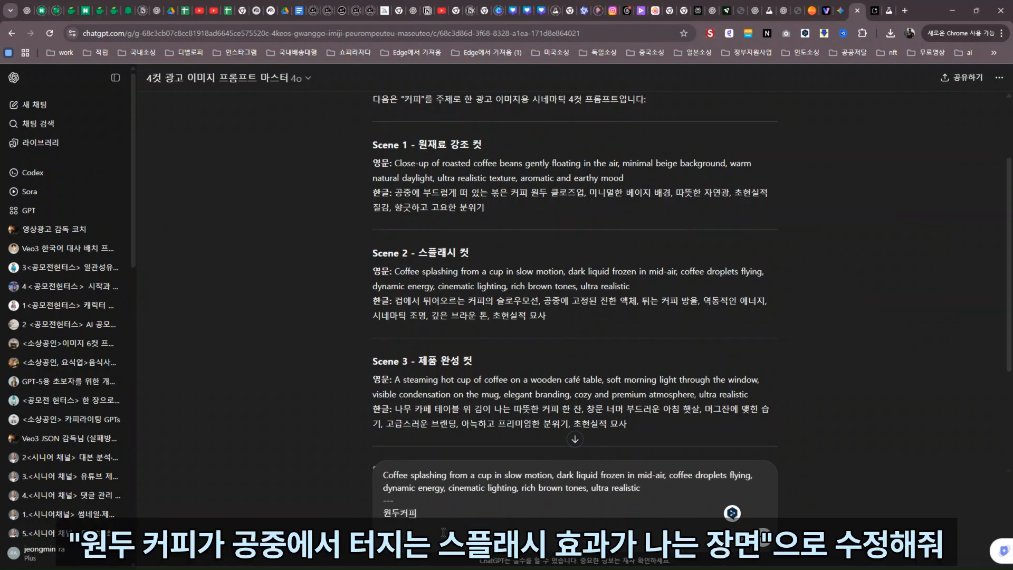
pyautogui.write('가 공중에서 ')
pyautogui.write('터지는 스플')
pyautogui.write('래')
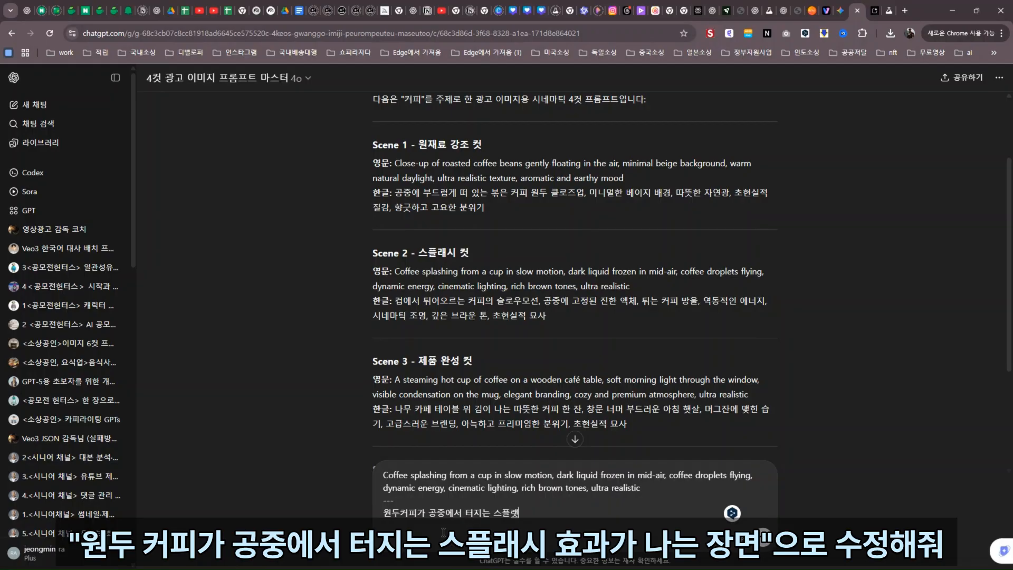
pyautogui.write('쉬 효과가느')
pyautogui.write(' 장면으로 ')
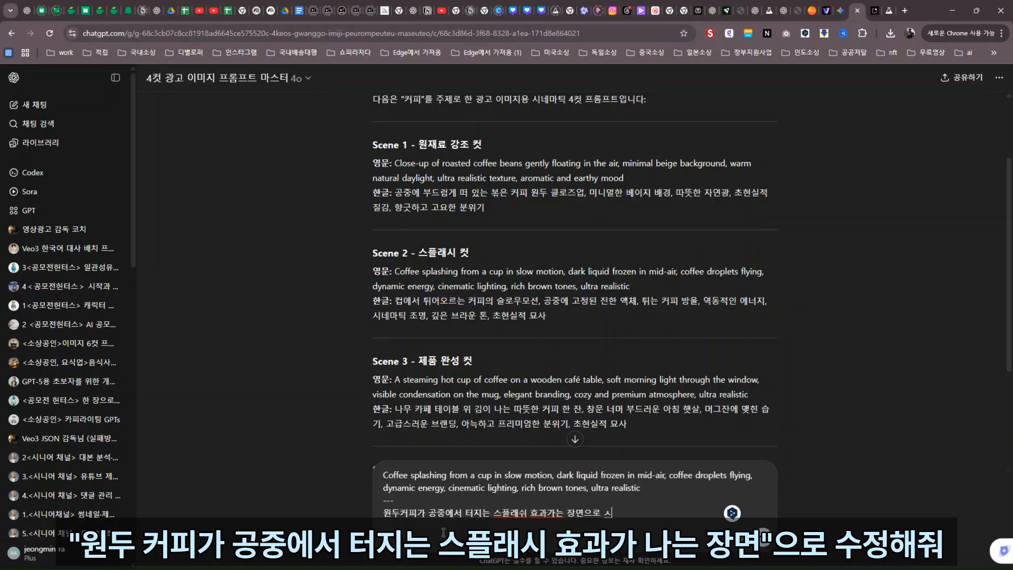
pyautogui.write('수정해줘')
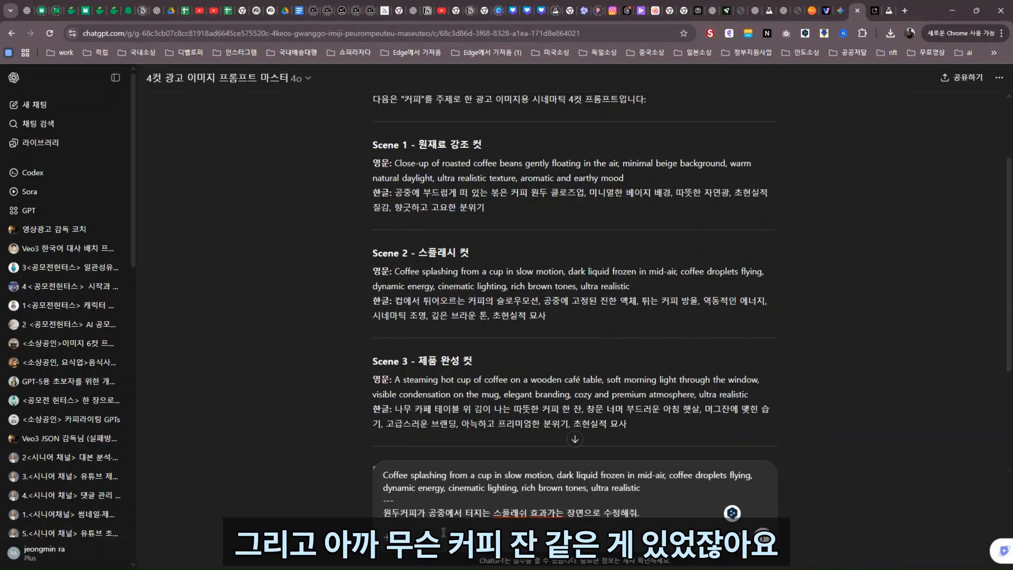
pyautogui.write('. 커피잔은 삭')
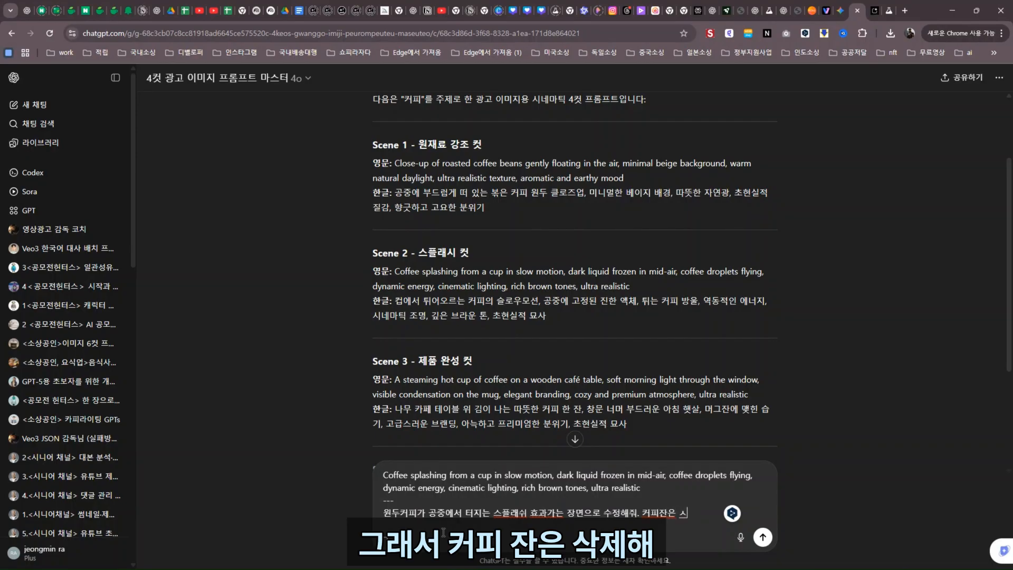
pyautogui.write('제해')
pyautogui.press('Return')
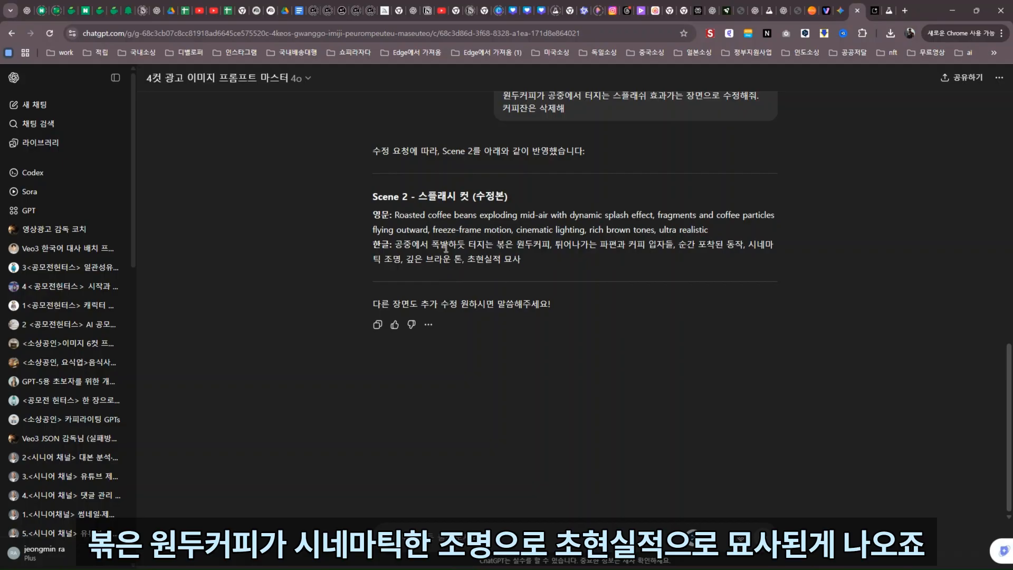
# - Copy the revised English Scene 2 prompt about roasted coffee beans exploding mid-air and generate images from it in Midjourney
pyautogui.moveTo(396, 216); pyautogui.dragTo(726, 234)
pyautogui.hotkey('ctrl', 'c')
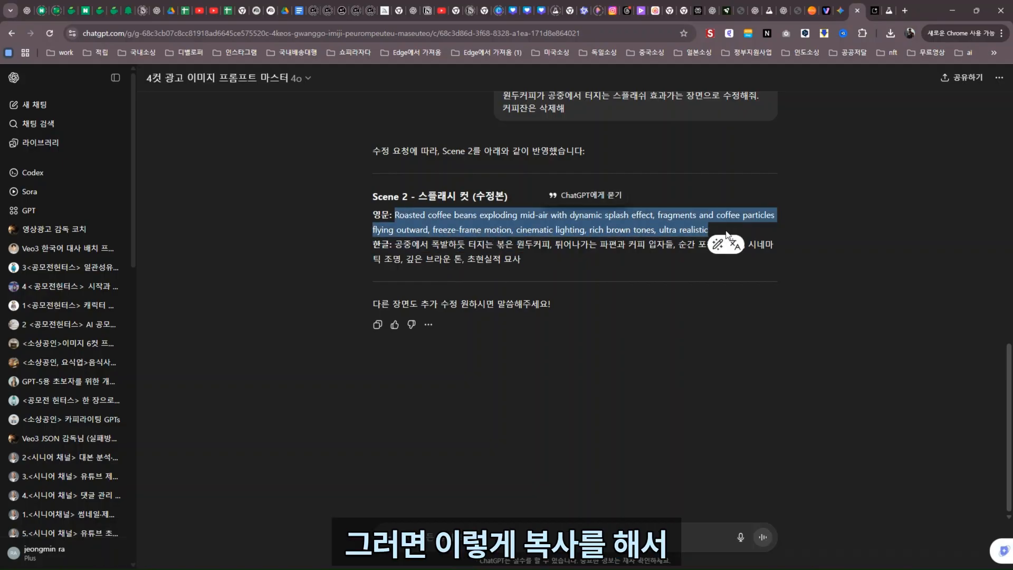
pyautogui.click(379, 10)
pyautogui.hotkey('ctrl', 'v')
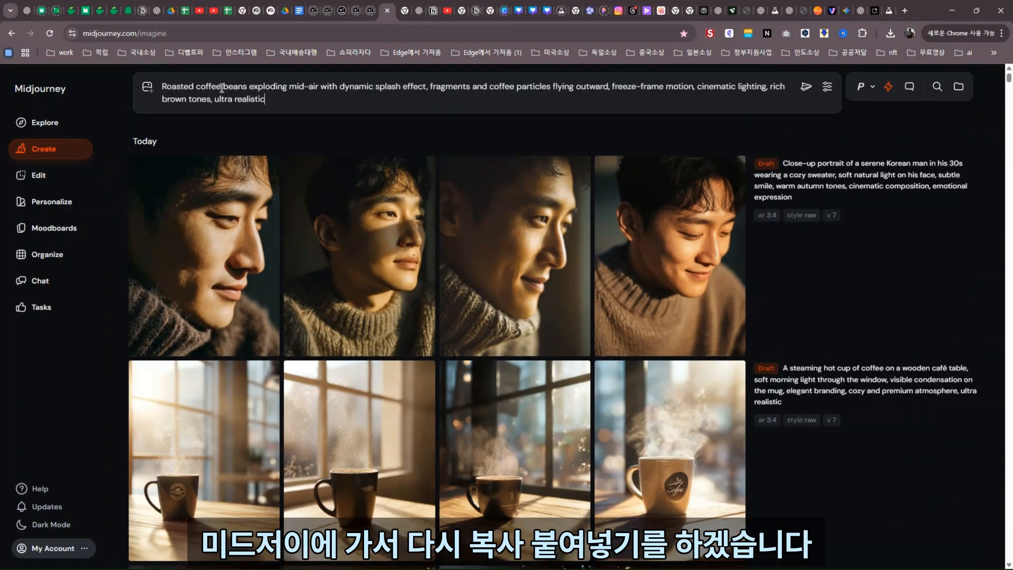
pyautogui.click(804, 87)
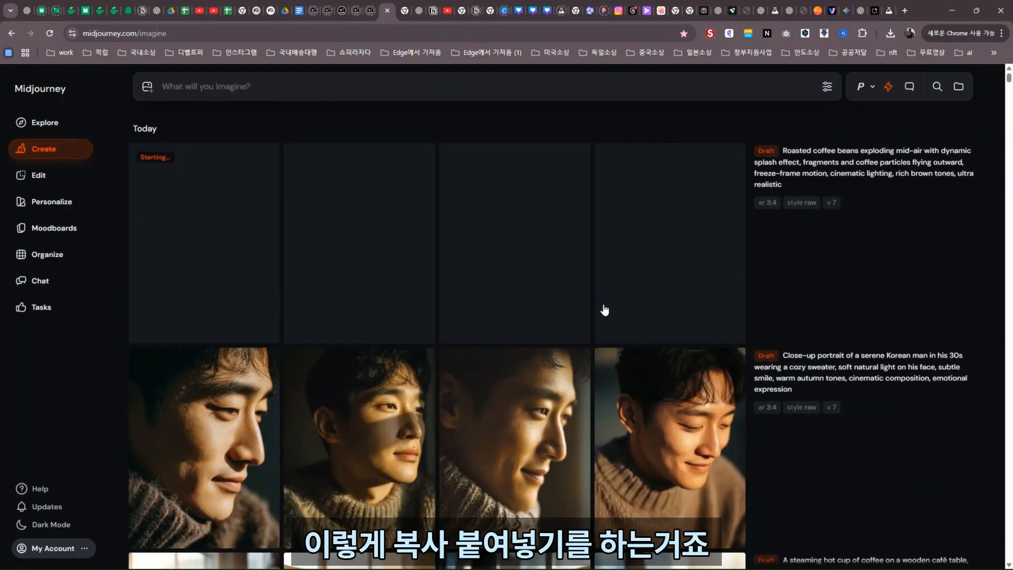
# - Open the floating coffee bean images in large view and save the fourth variation
pyautogui.scroll(-14, 605, 310)
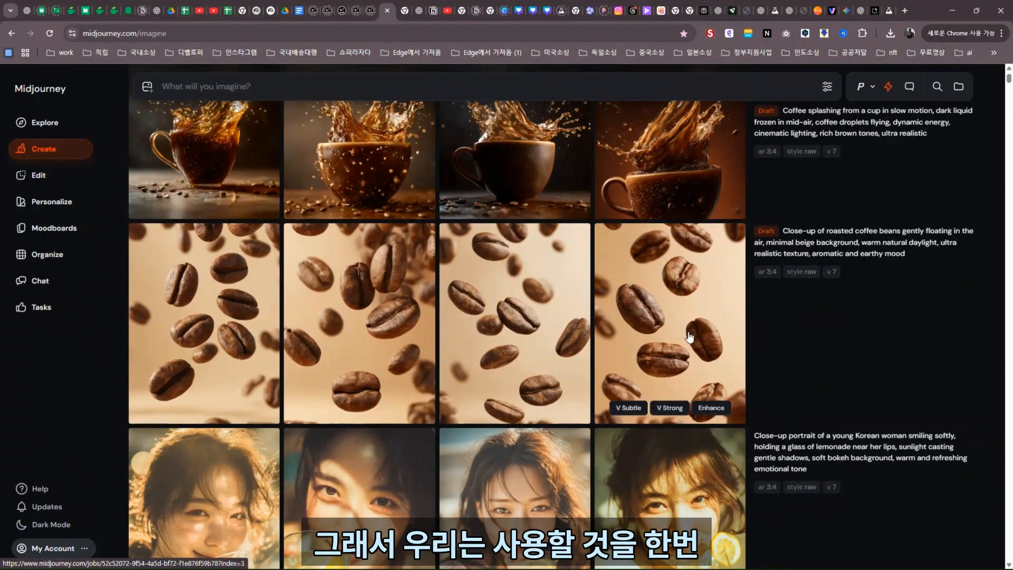
pyautogui.click(615, 309)
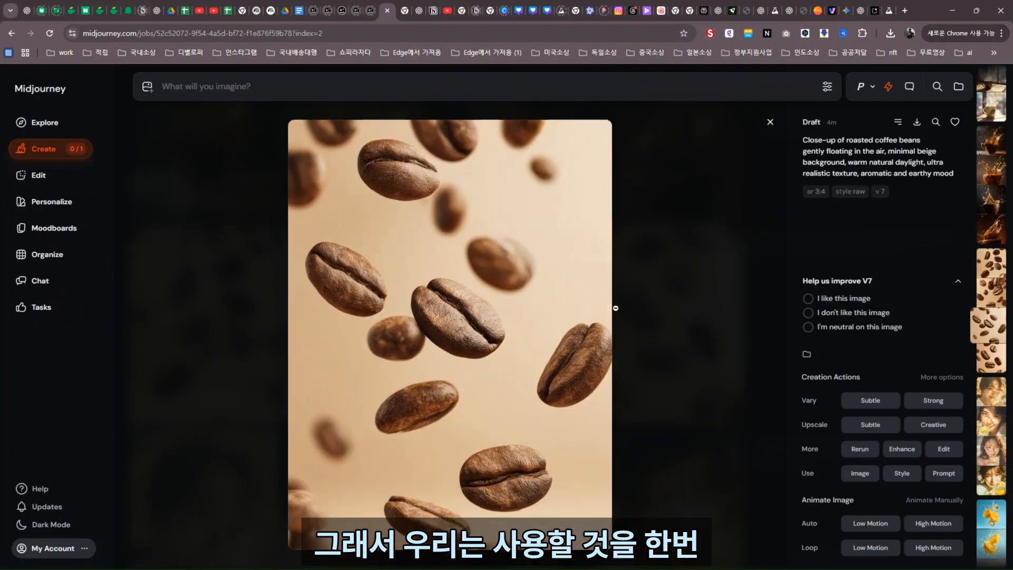
pyautogui.rightClick(480, 313)
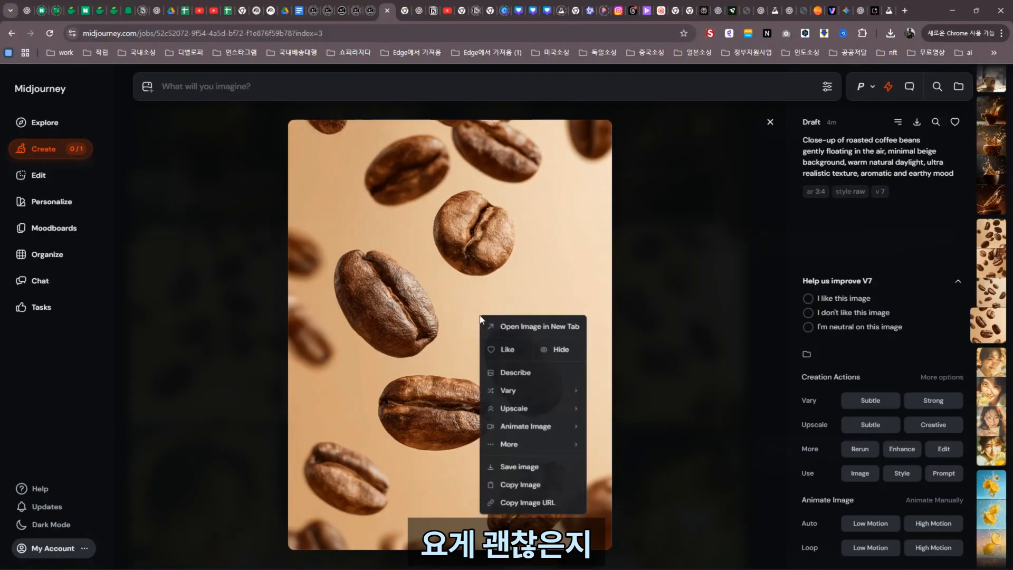
pyautogui.click(523, 468)
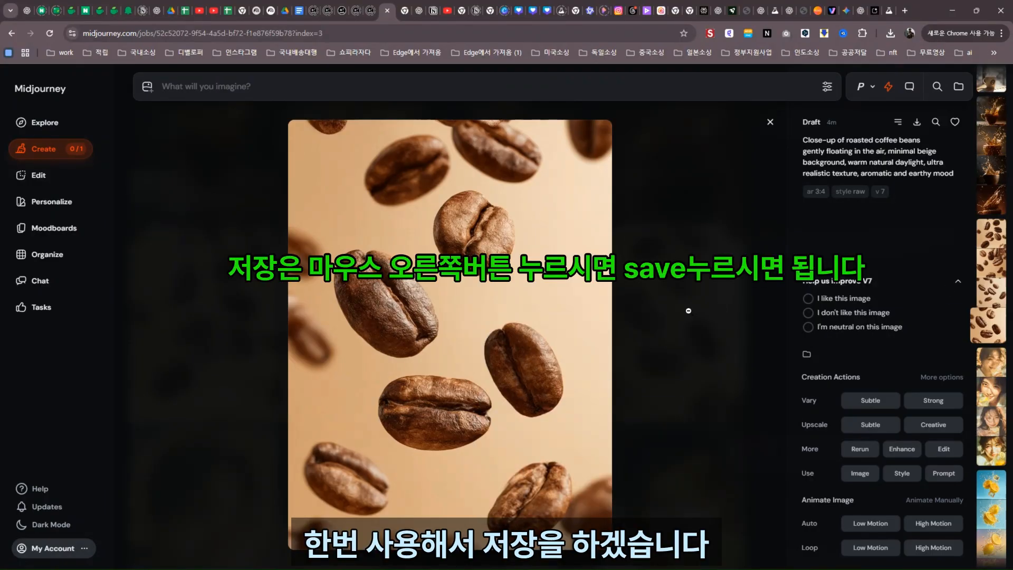
# - Compare the steaming hot coffee cup images in large view and save the first variation with the dark mug by the window
pyautogui.scroll(4, 689, 311)
pyautogui.scroll(3, 688, 311)
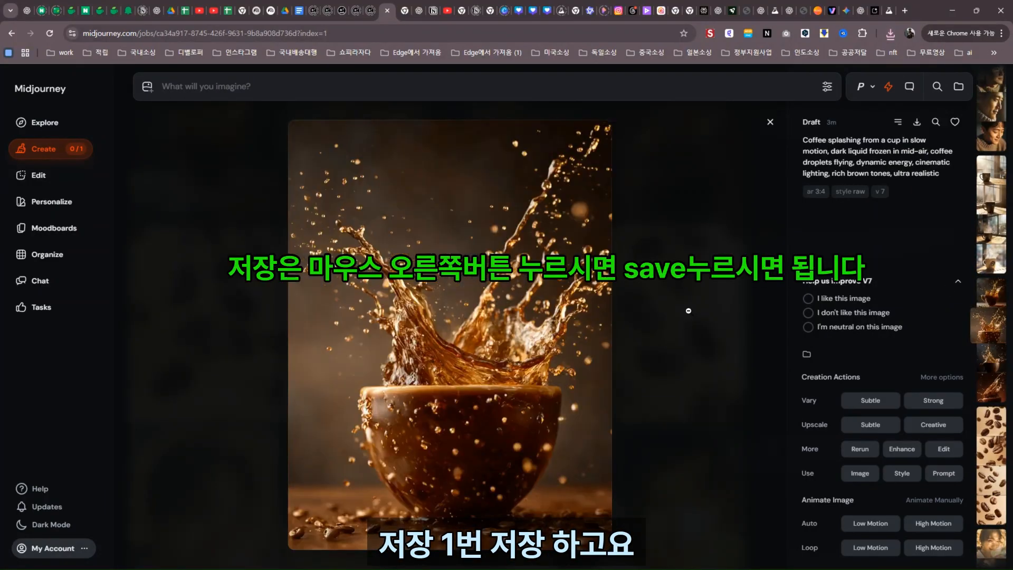
pyautogui.scroll(3, 689, 310)
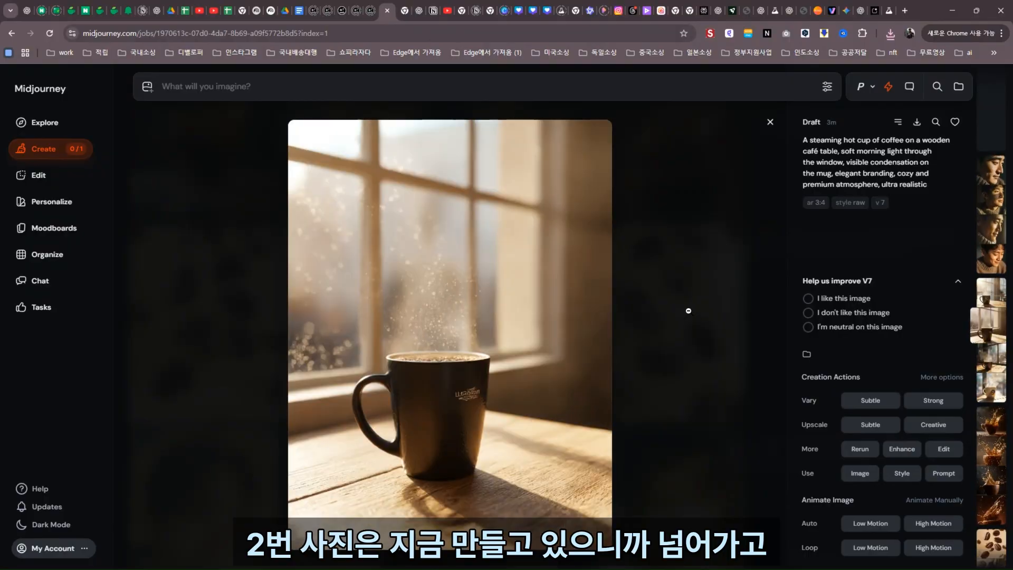
pyautogui.scroll(-2, 688, 311)
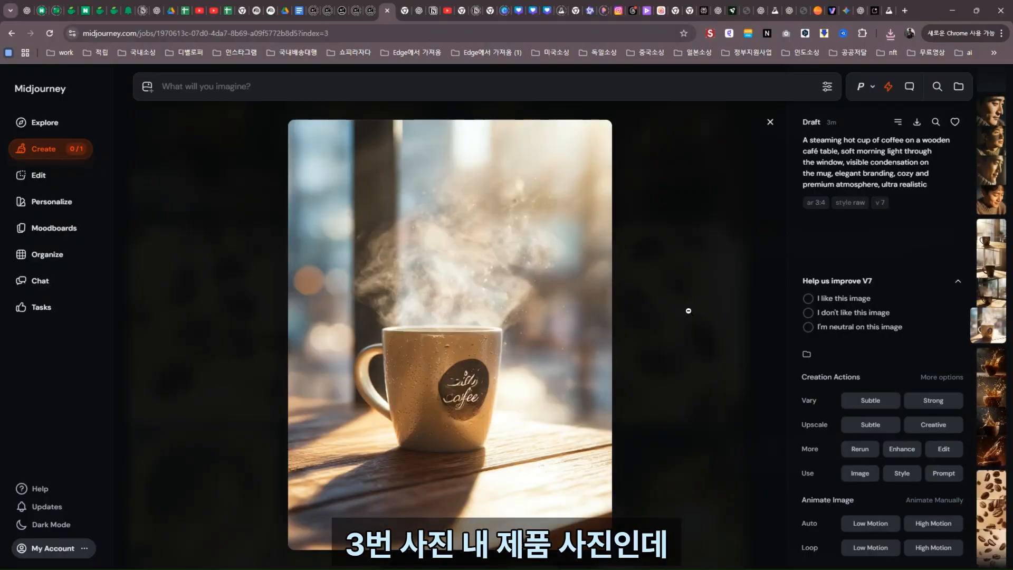
pyautogui.scroll(-1, 689, 311)
pyautogui.scroll(1, 688, 311)
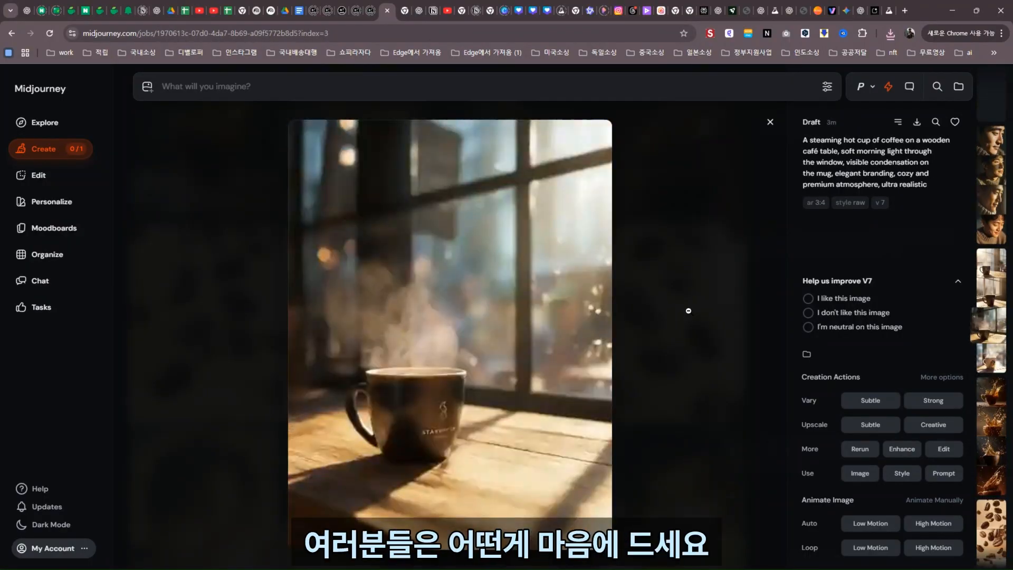
pyautogui.scroll(2, 689, 311)
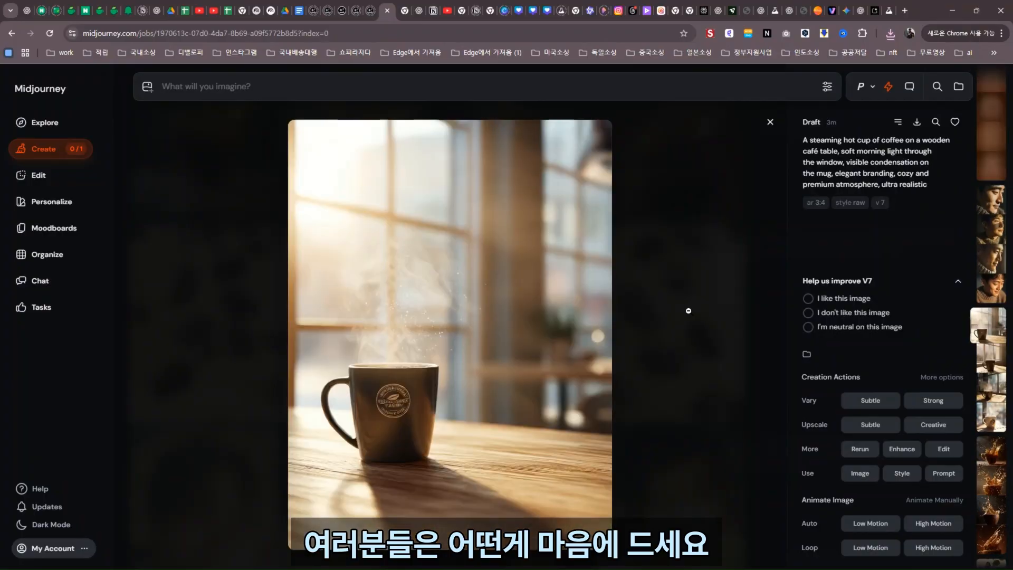
pyautogui.rightClick(459, 359)
pyautogui.click(490, 514)
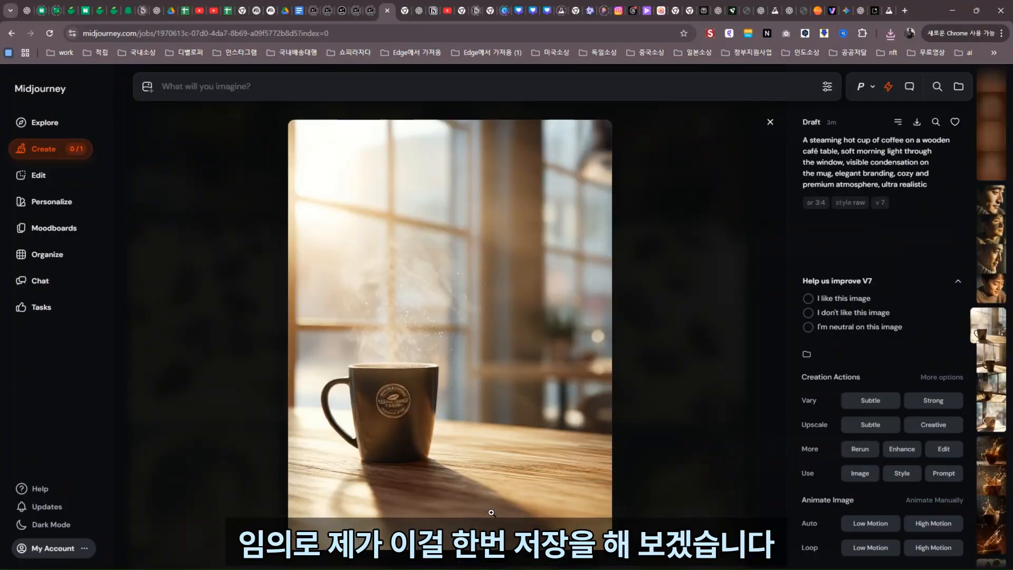
# - Compare the four portraits of the Korean man in a cozy sweater and save the fourth variation with the downcast smile
pyautogui.scroll(3, 637, 430)
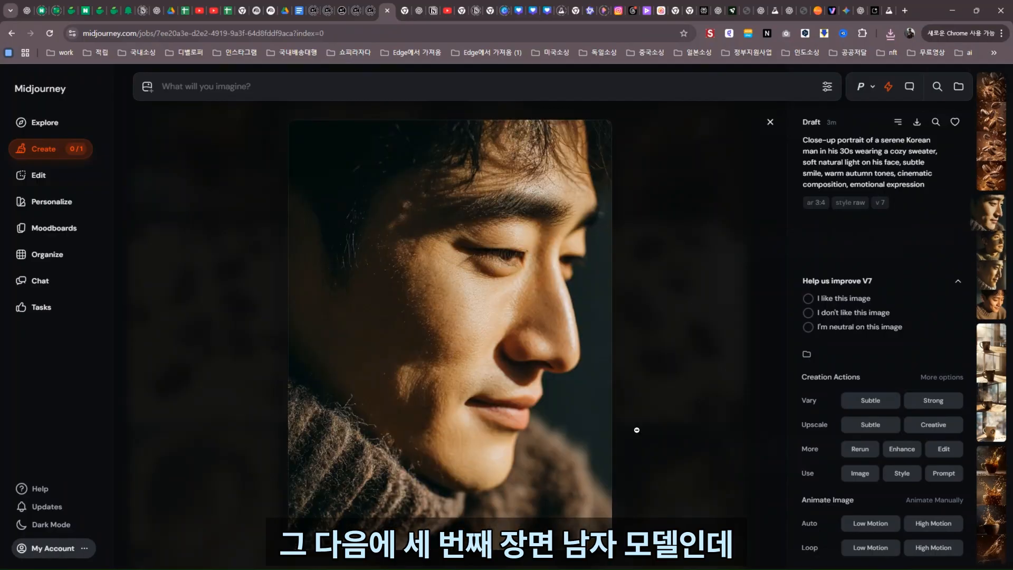
pyautogui.scroll(-1, 637, 430)
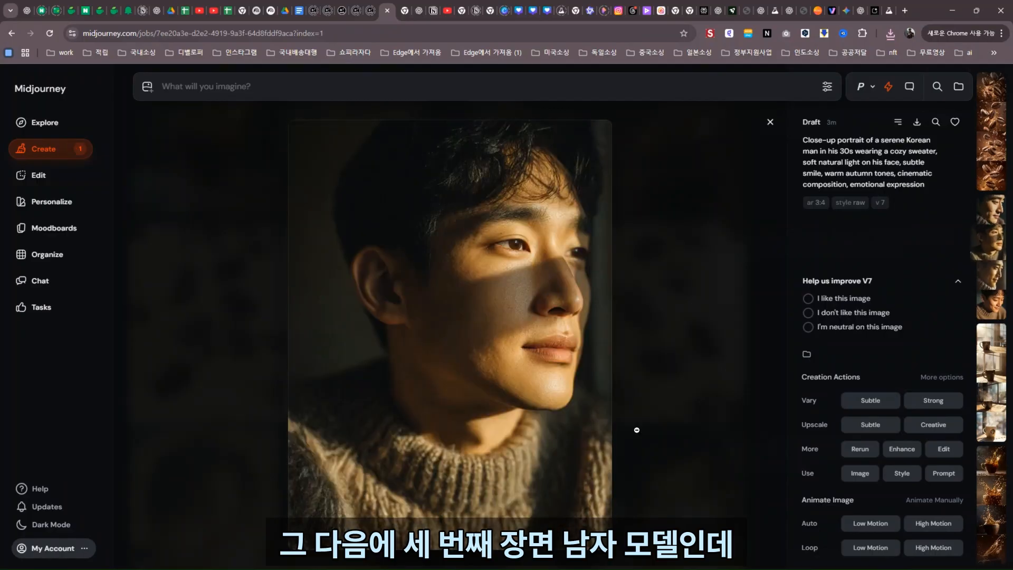
pyautogui.scroll(-1, 637, 430)
pyautogui.scroll(1, 637, 430)
pyautogui.scroll(-2, 637, 430)
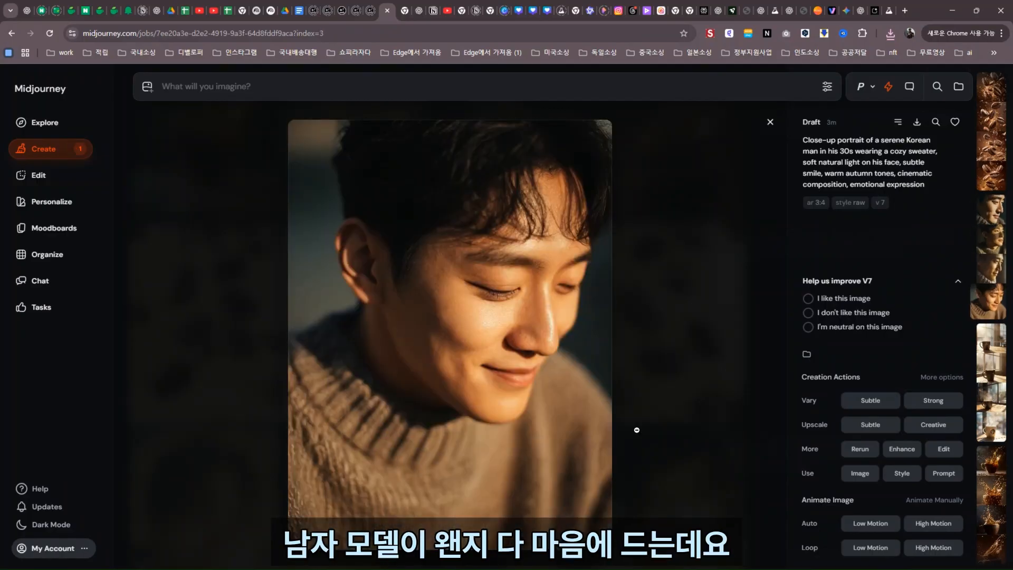
pyautogui.scroll(1, 637, 430)
pyautogui.scroll(-1, 637, 430)
pyautogui.rightClick(438, 353)
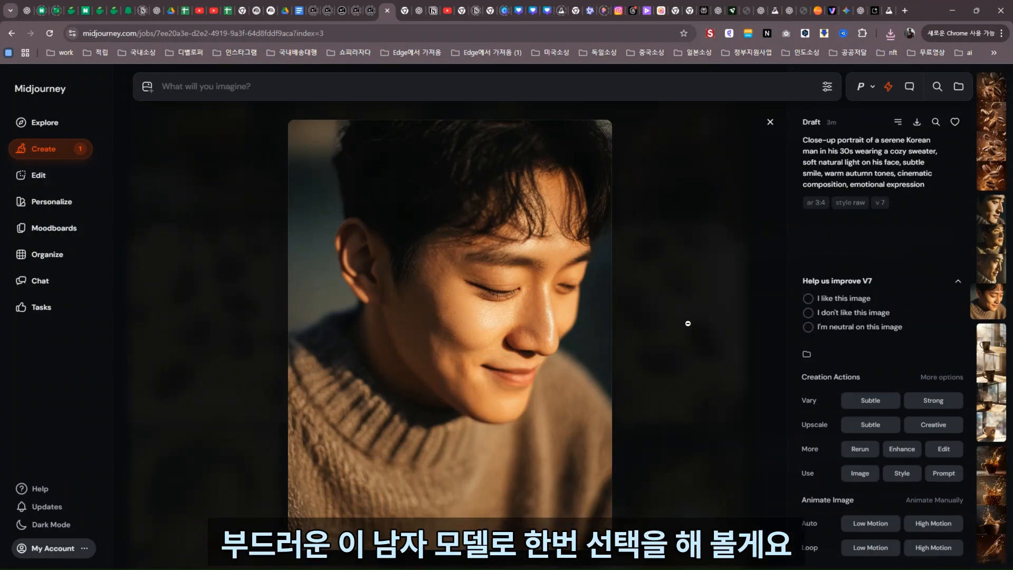
# - Close the portrait view, return to the newest creations and open the exploding roasted coffee bean images in large view
pyautogui.press('Left')
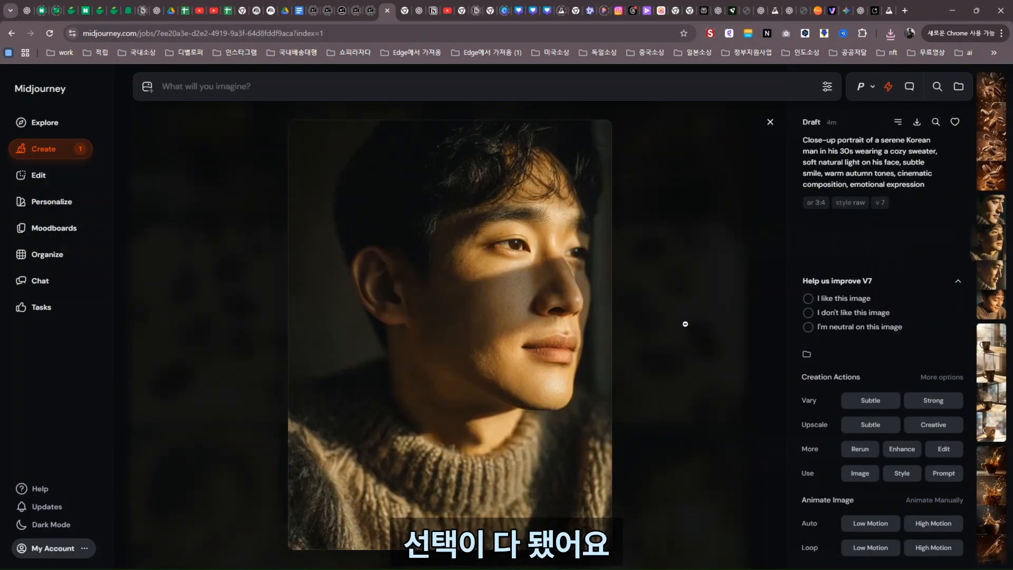
pyautogui.click(771, 122)
pyautogui.scroll(10, 637, 284)
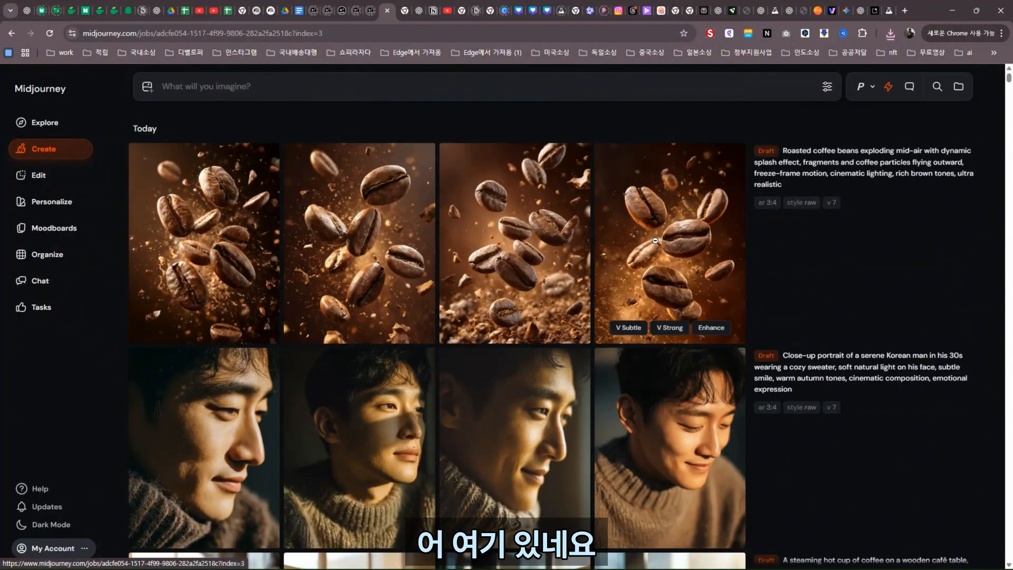
pyautogui.click(607, 279)
# - Compare the exploding roasted coffee bean variations and save the first one
pyautogui.press('Left')
pyautogui.press('Left')
pyautogui.press('Left')
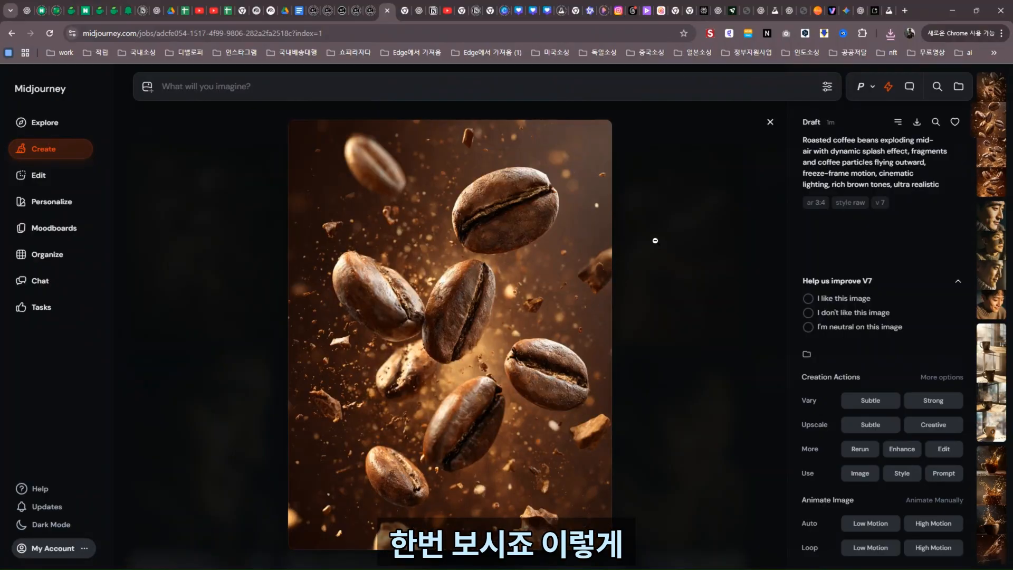
pyautogui.press('Right')
pyautogui.press('Right')
pyautogui.press('Right')
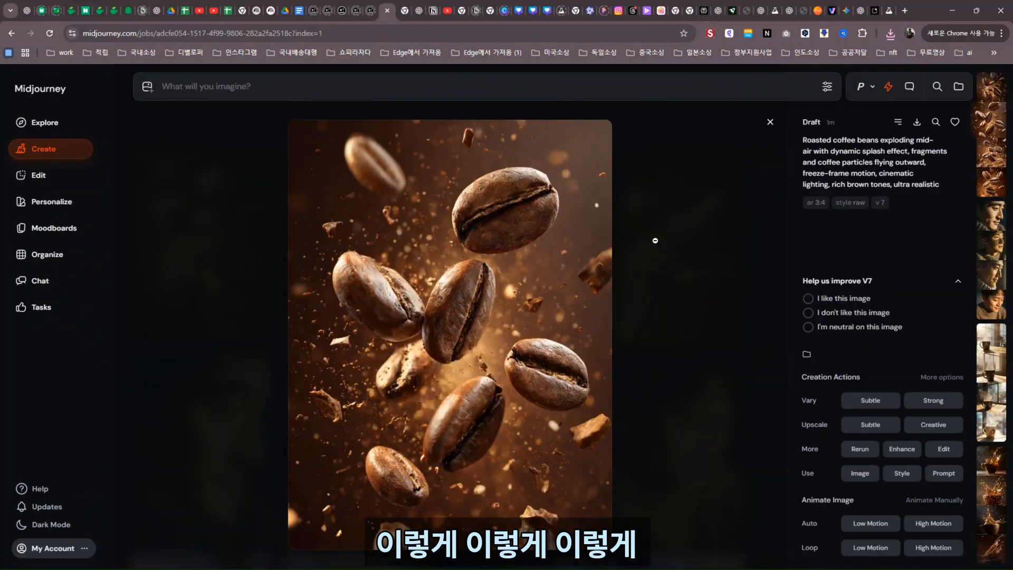
pyautogui.press('Left')
pyautogui.press('Left')
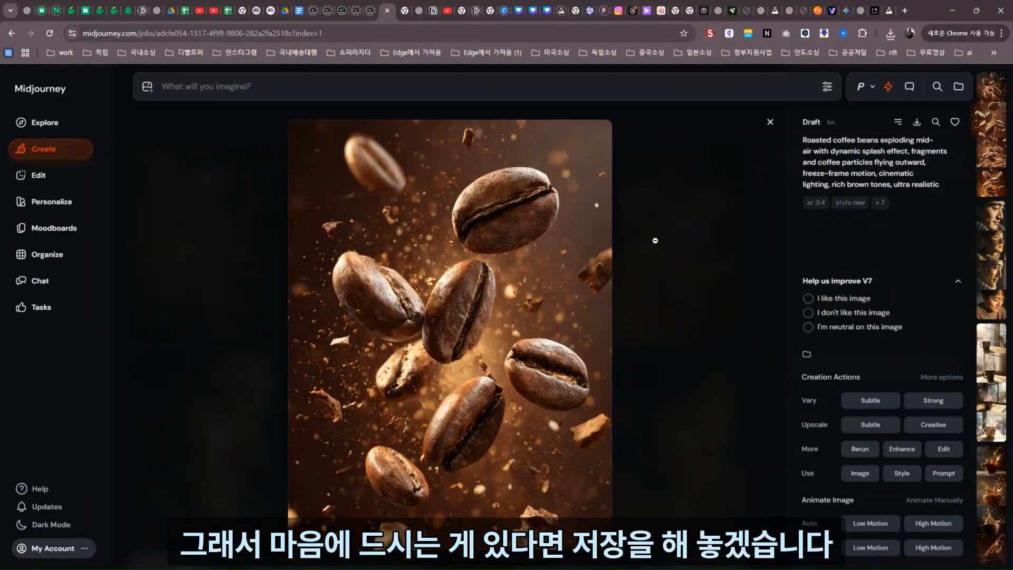
pyautogui.press('Left')
pyautogui.rightClick(494, 331)
pyautogui.moveTo(532, 432)
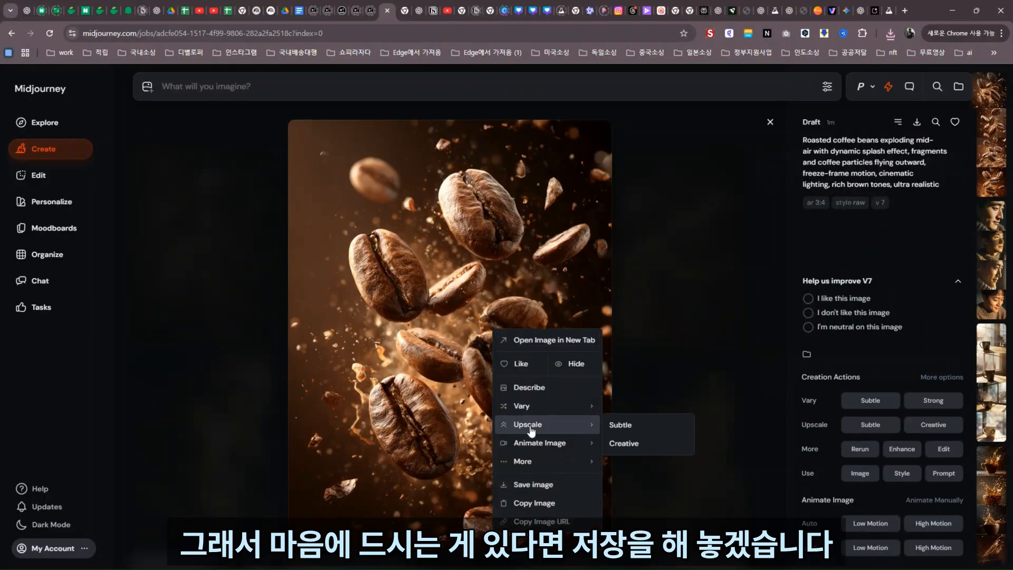
pyautogui.click(654, 388)
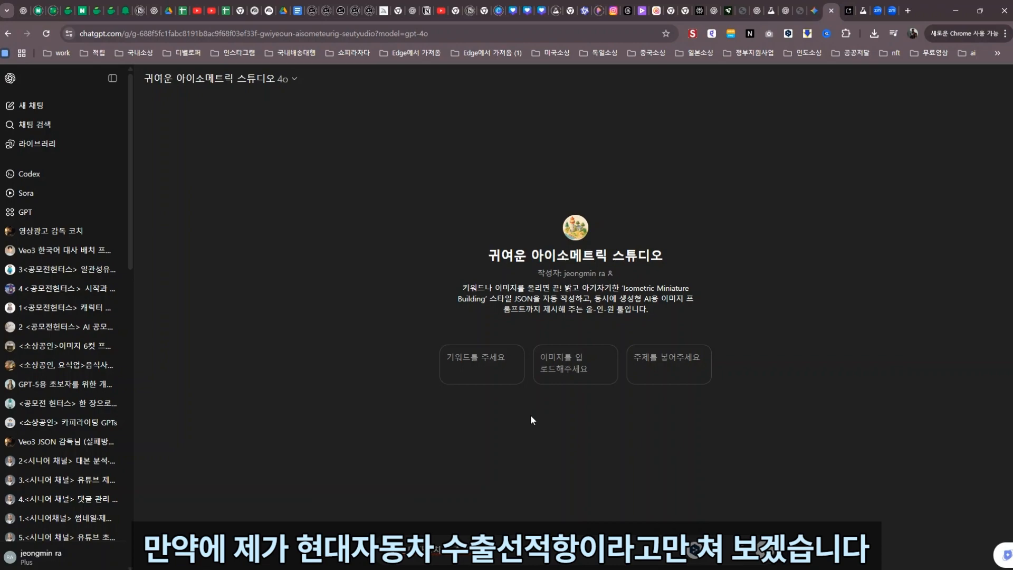
# - Switch to the 귀여운 아이소메트릭 스튜디오 GPT in ChatGPT, request the Hyundai export port's code with "json 코드 만들어줘" and look through the JSON
pyautogui.press('Return')
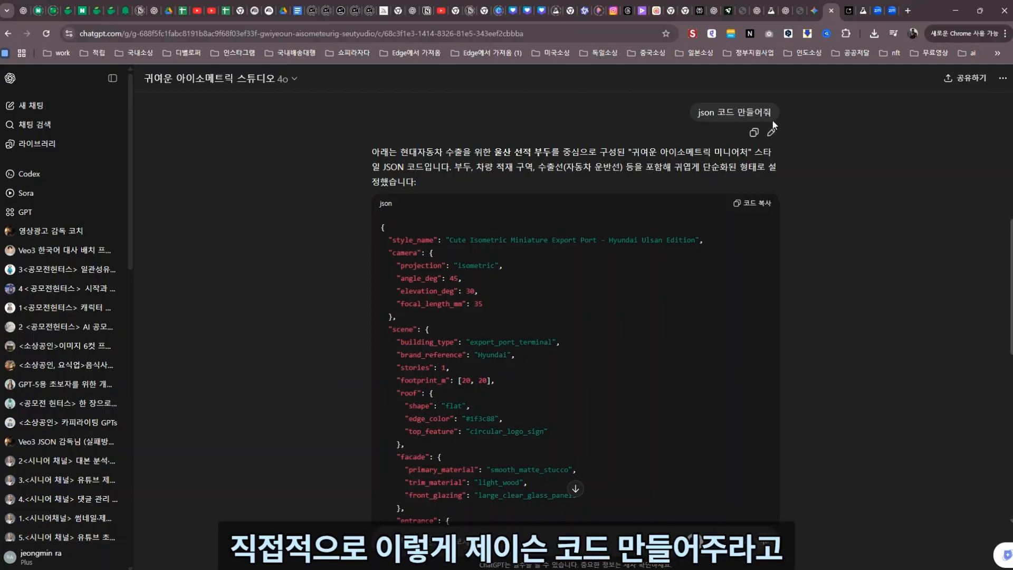
pyautogui.scroll(-1, 448, 291)
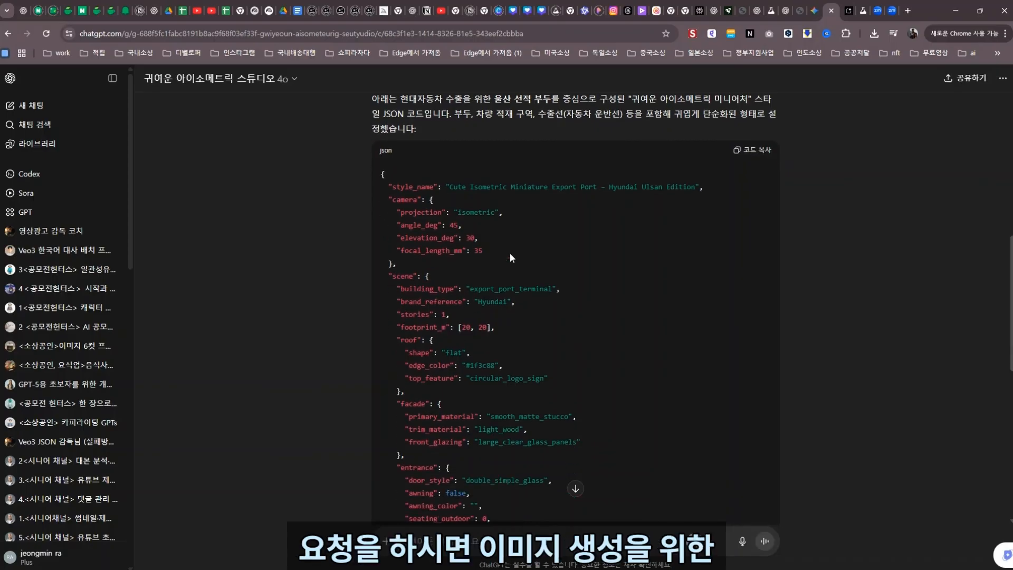
pyautogui.scroll(-15, 516, 261)
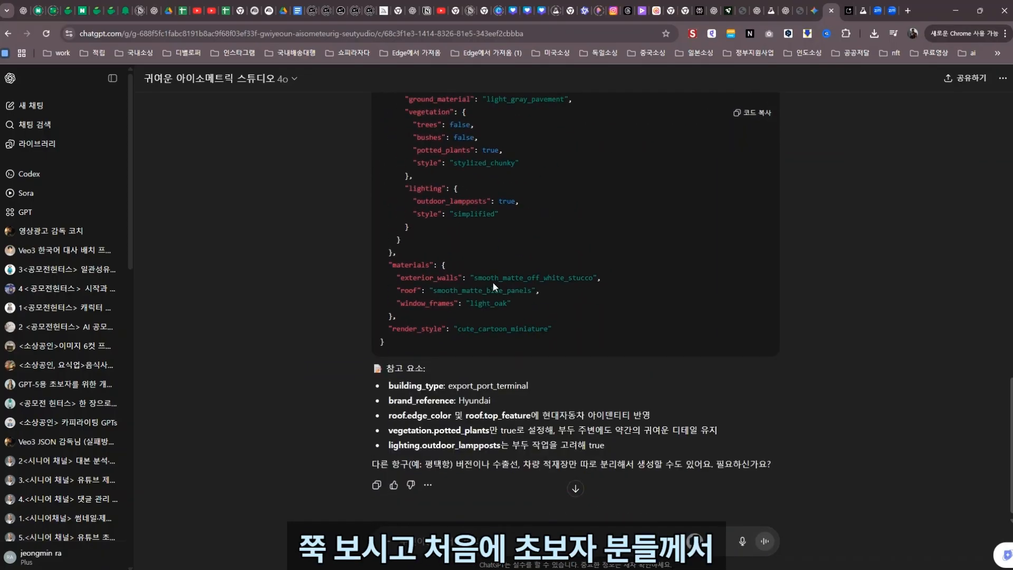
pyautogui.scroll(4, 501, 316)
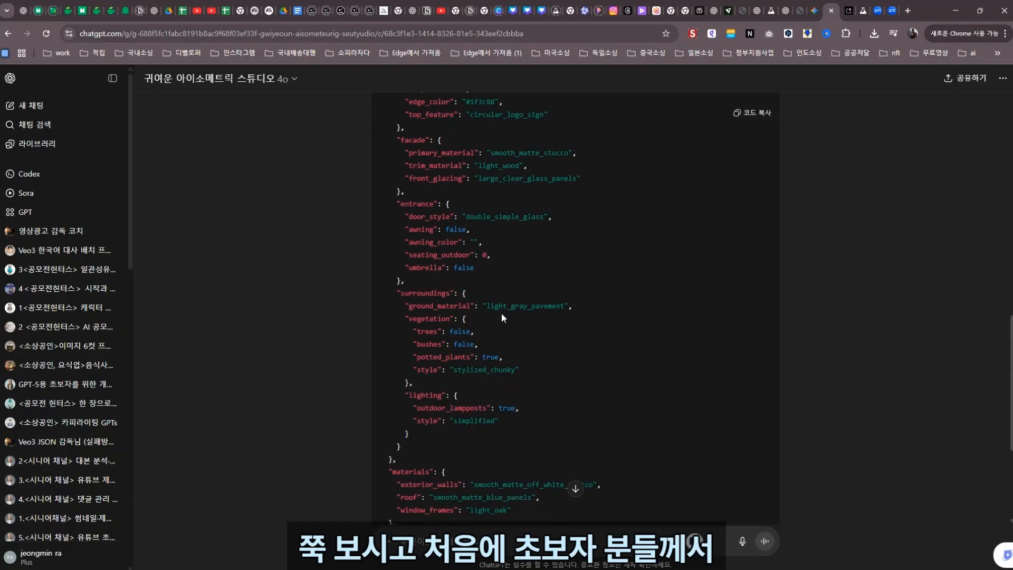
pyautogui.scroll(-4, 503, 318)
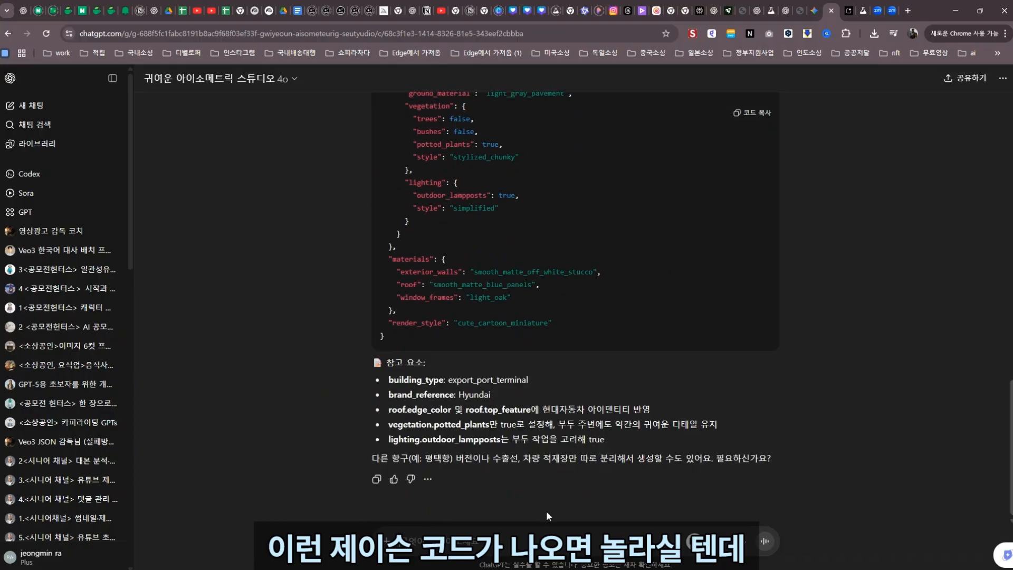
# - Send "이미지생성" to generate the isometric Hyundai export port image and download it
pyautogui.write('이미')
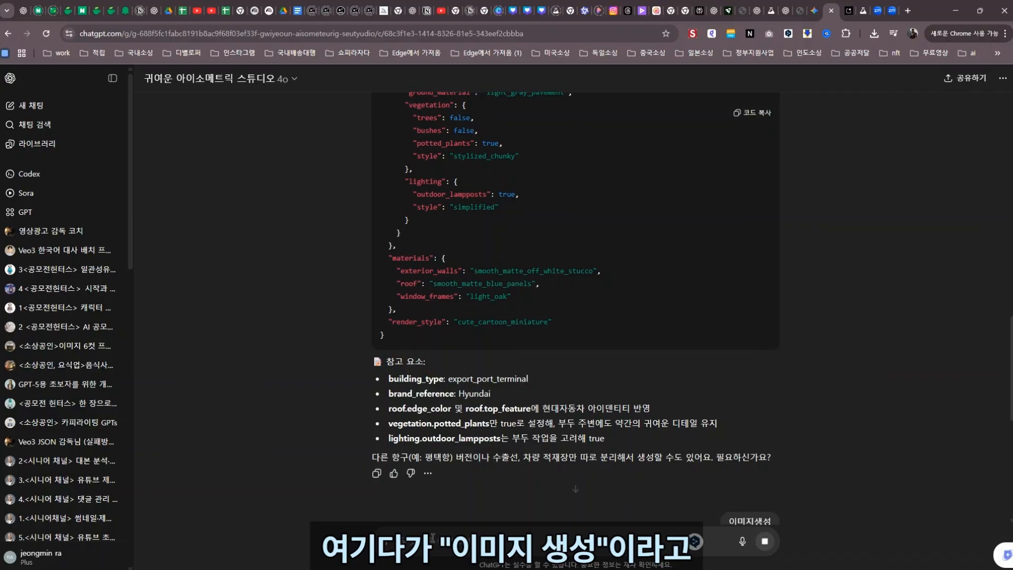
pyautogui.press('Return')
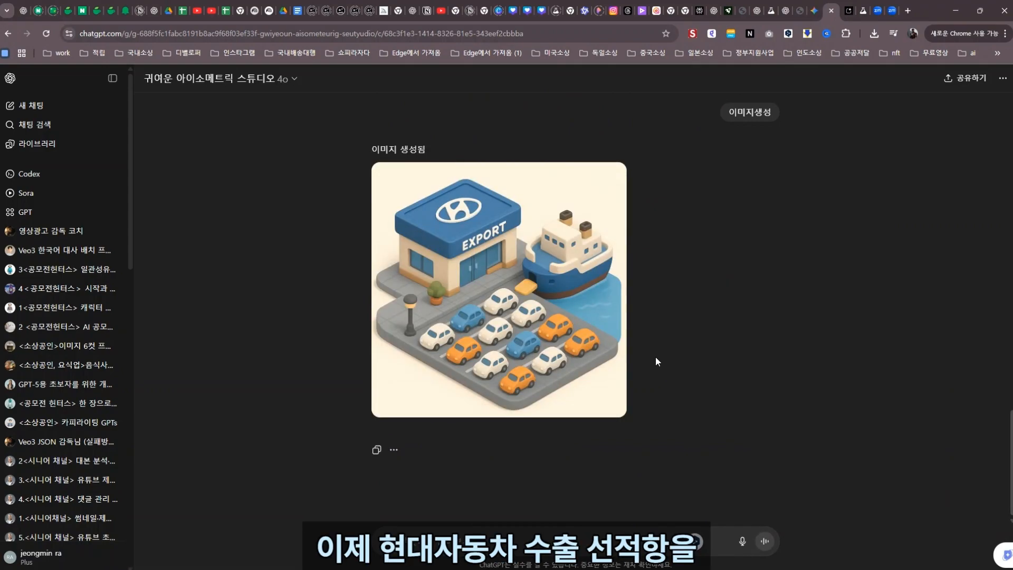
pyautogui.moveTo(492, 367)
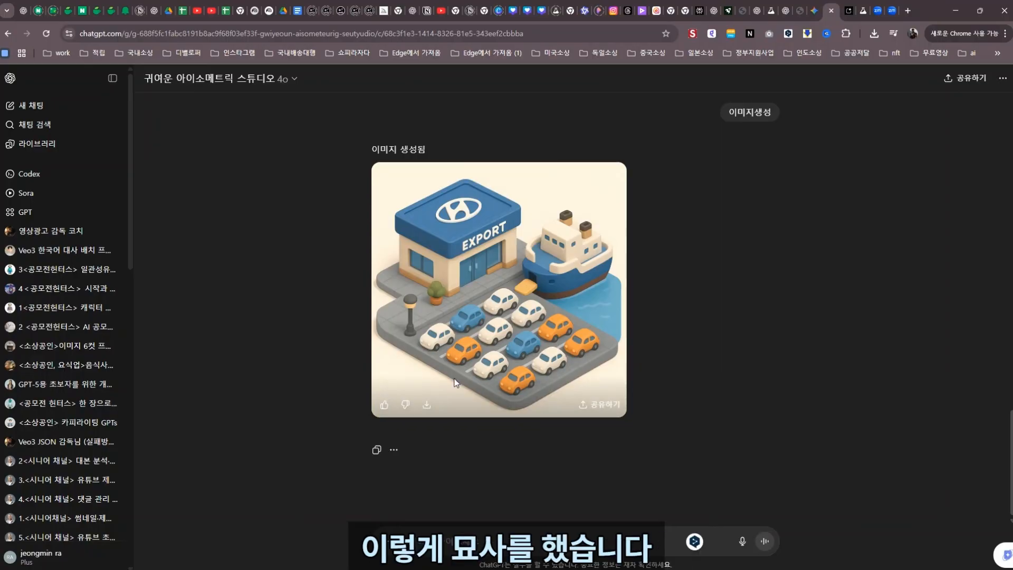
pyautogui.click(427, 407)
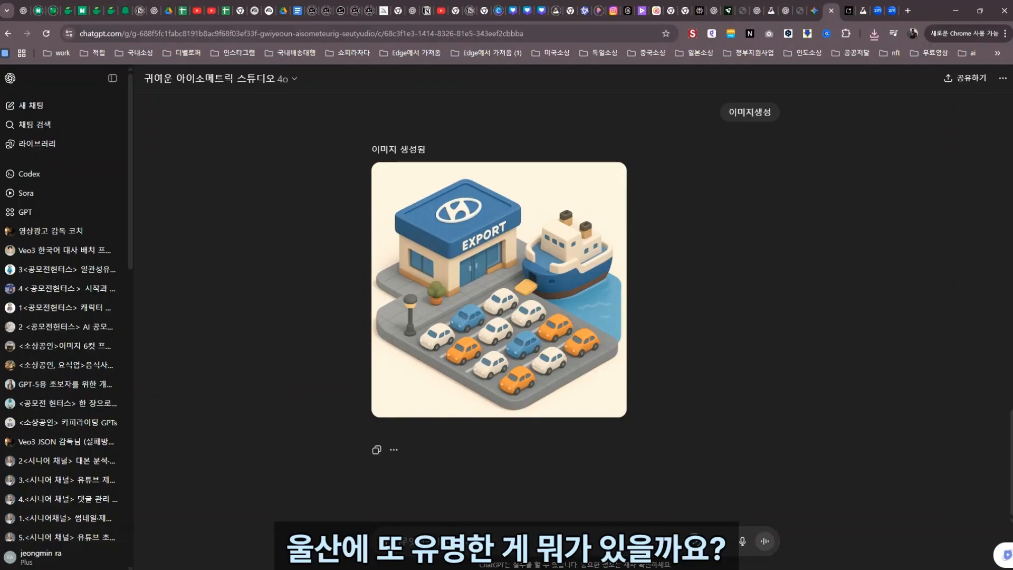
# - Send "울산 대교" to get the bridge's JSON prompt code and look through the answer
pyautogui.write('울산 대교')
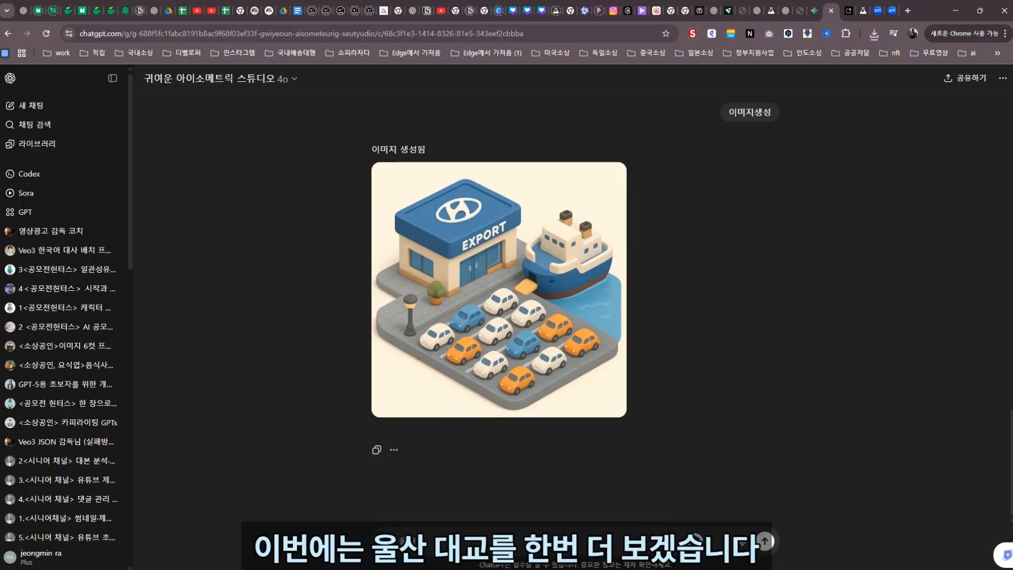
pyautogui.press('Return')
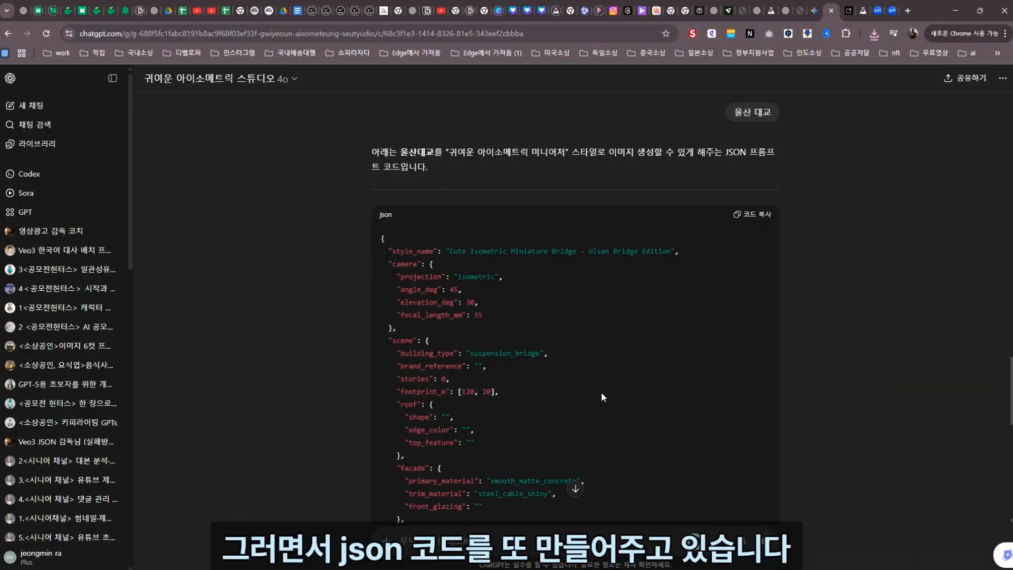
pyautogui.scroll(-4, 638, 307)
pyautogui.scroll(-8, 638, 309)
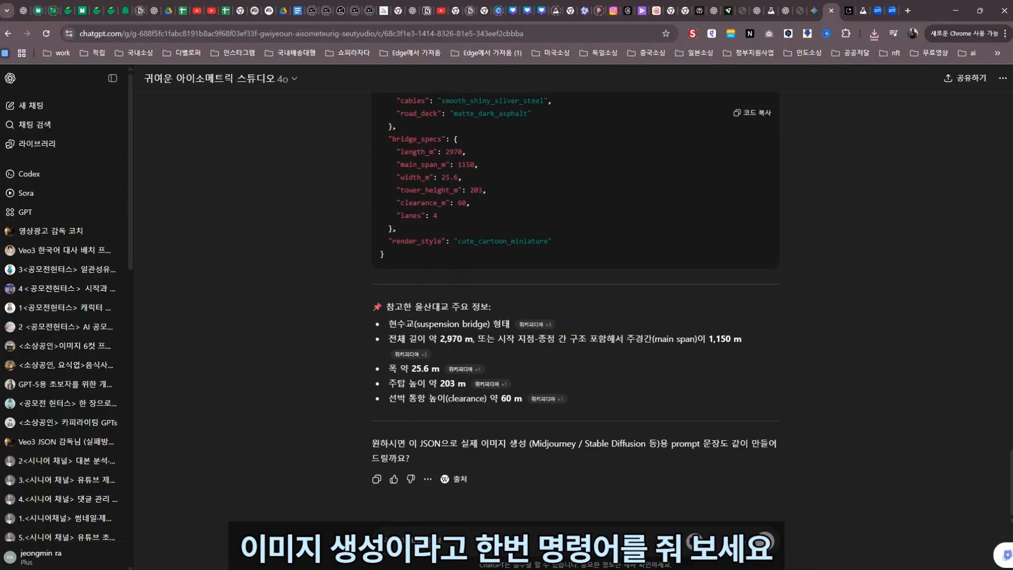
# - Send "이미지생성" for the Ulsan bridge, download the generated image and compare it with the earlier export port image
pyautogui.press('Return')
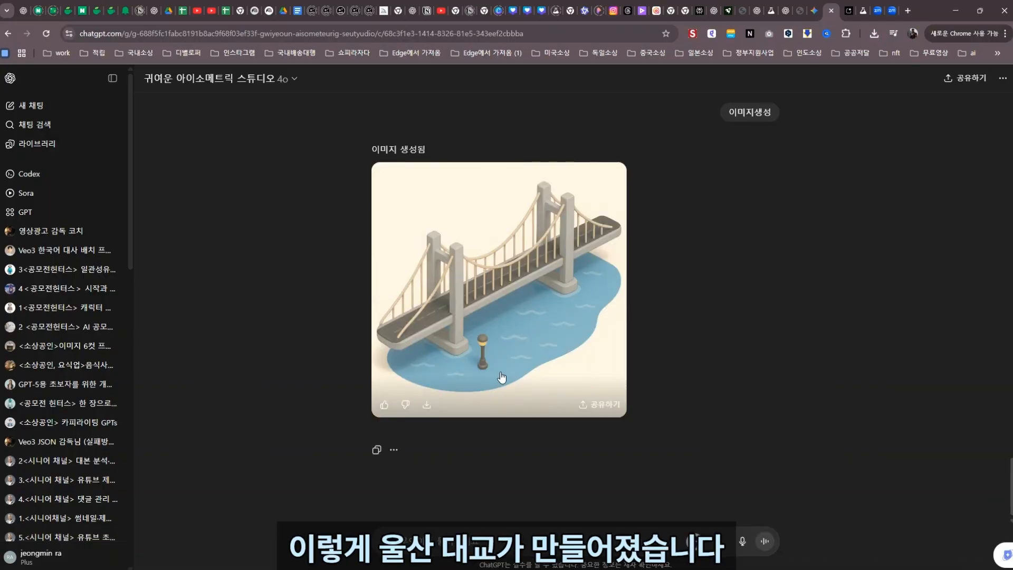
pyautogui.click(427, 405)
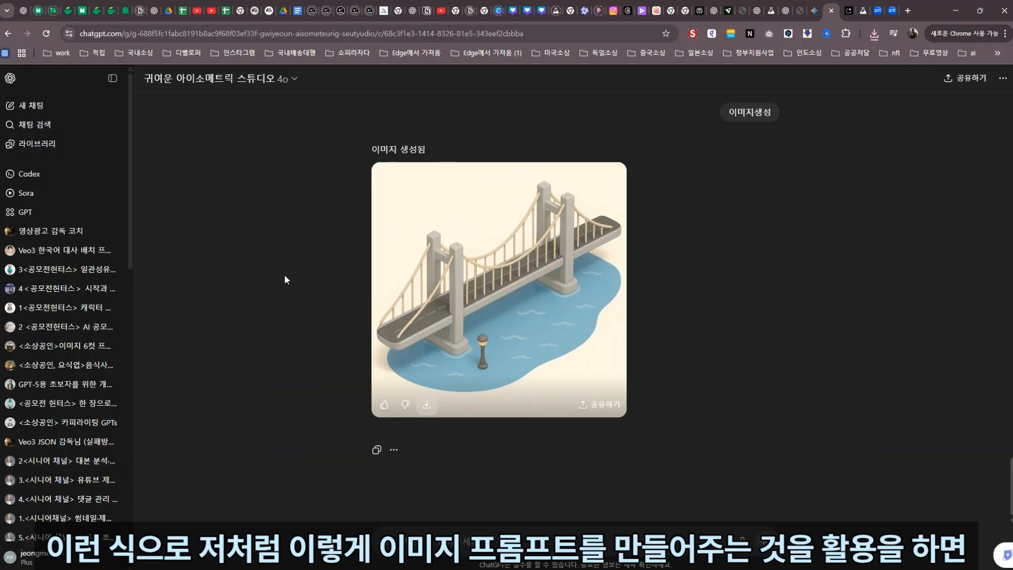
pyautogui.scroll(15, 525, 362)
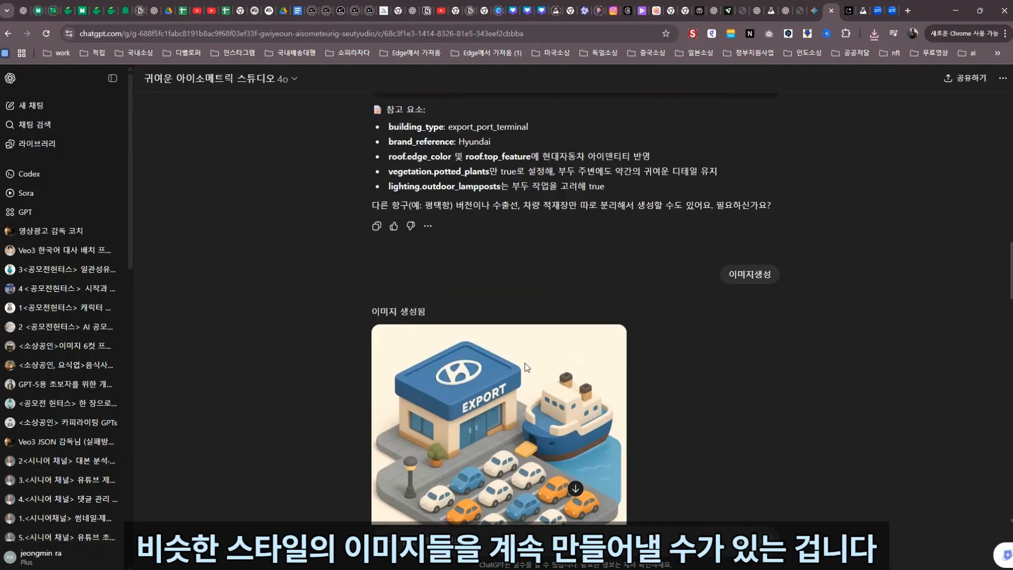
pyautogui.scroll(-10, 524, 367)
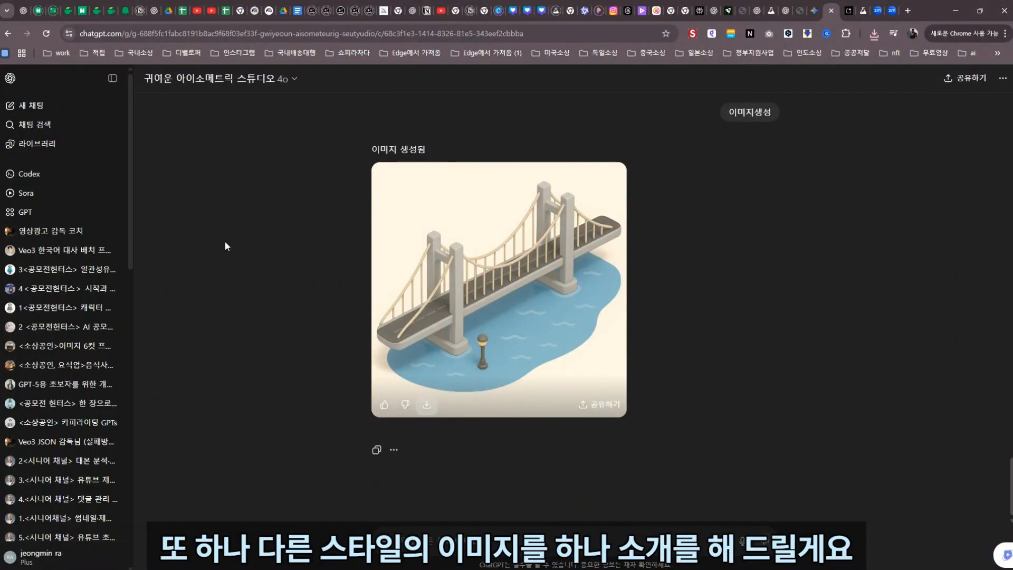
# - Leave the isometric chat for the GPT explore page and open the list of own custom GPTs
pyautogui.scroll(-3, 69, 265)
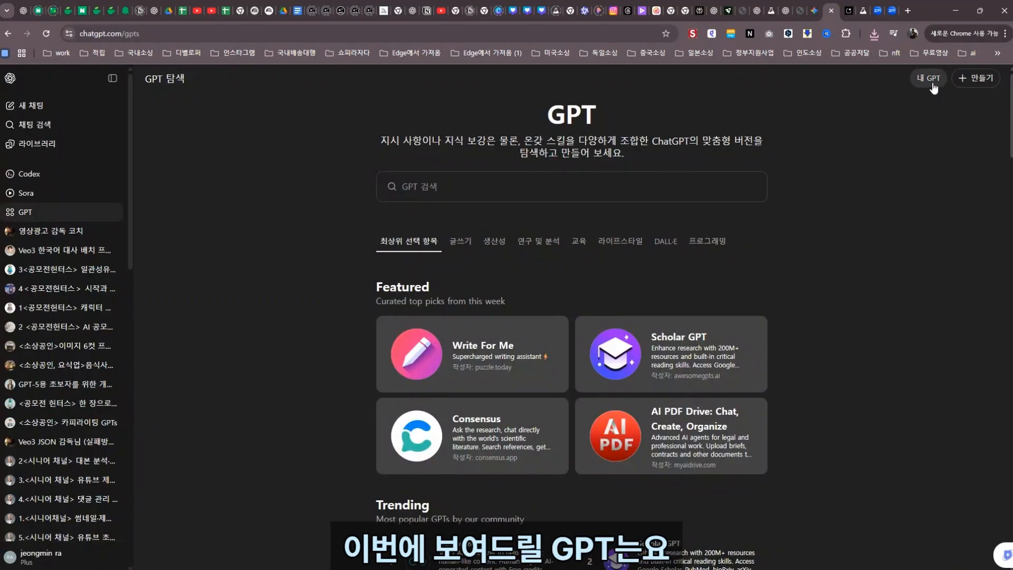
pyautogui.click(928, 78)
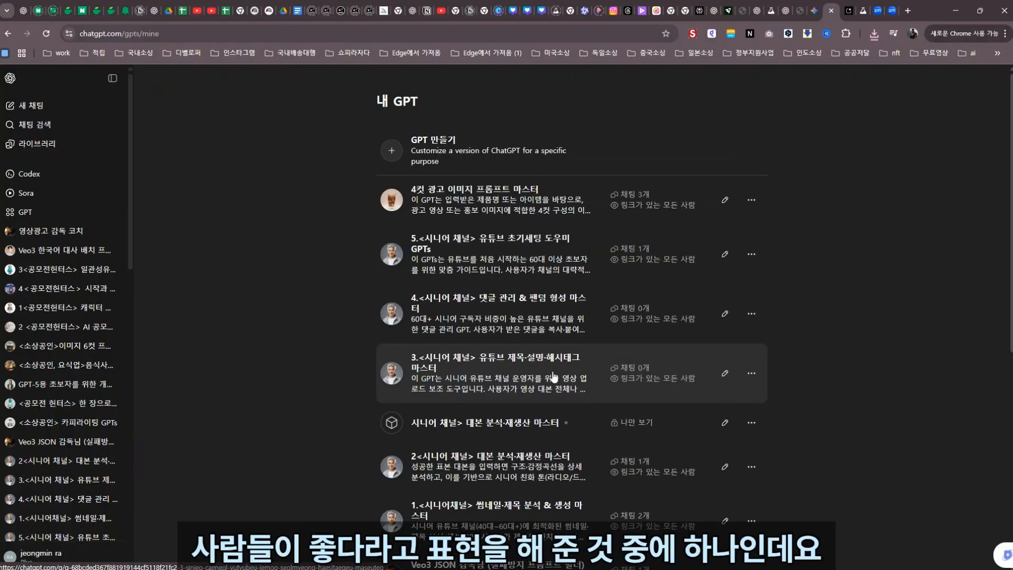
# - Find the 3D Frosted Bubble Icon Studio GPT in the own GPT list and open it
pyautogui.scroll(-4, 553, 376)
pyautogui.scroll(-10, 551, 379)
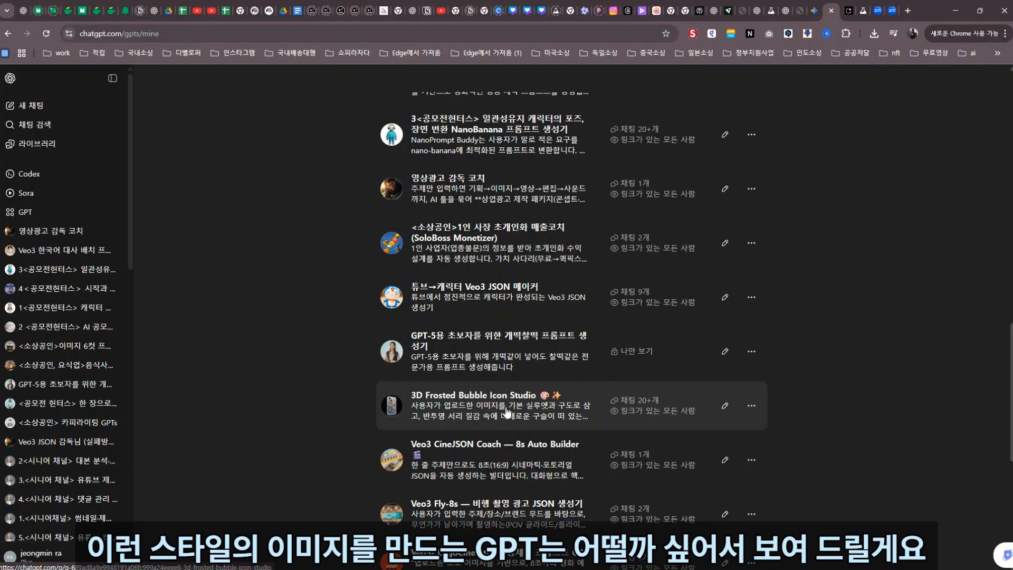
pyautogui.click(506, 411)
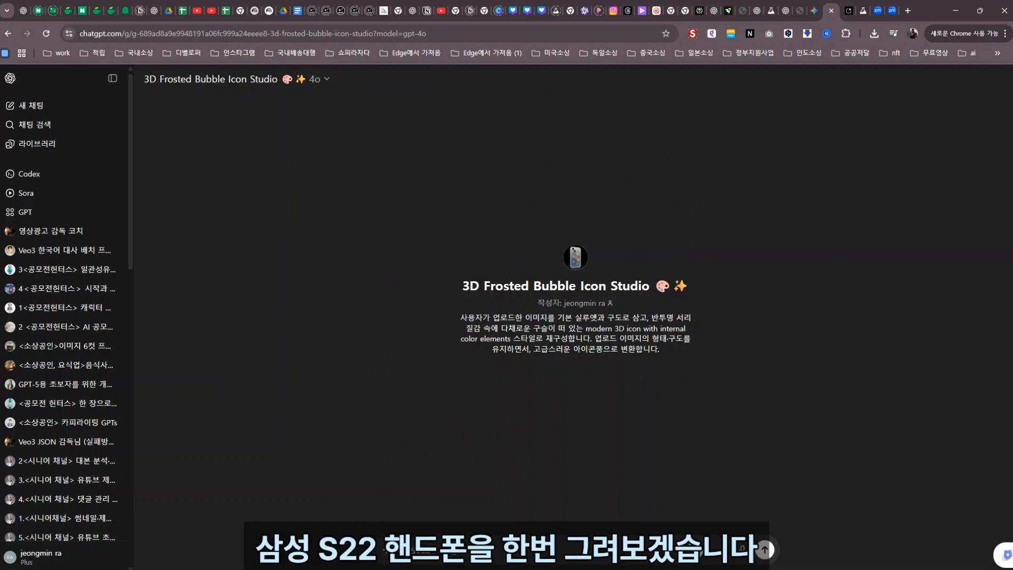
# - Send "삼성 S22" to get its JSON prompt, and send "이미지생성" to generate the frosted phone icon
pyautogui.press('Return')
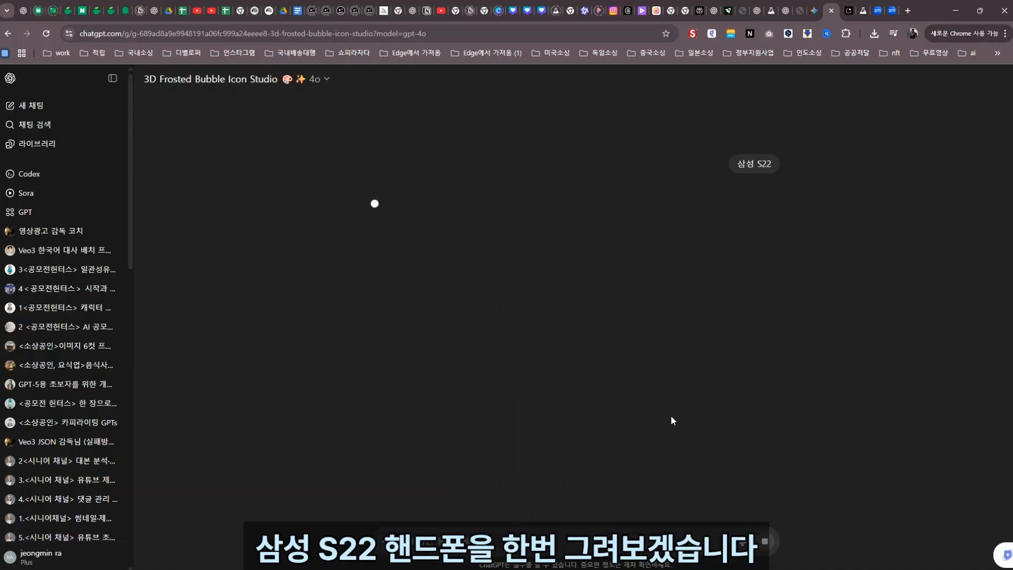
pyautogui.scroll(-5, 711, 327)
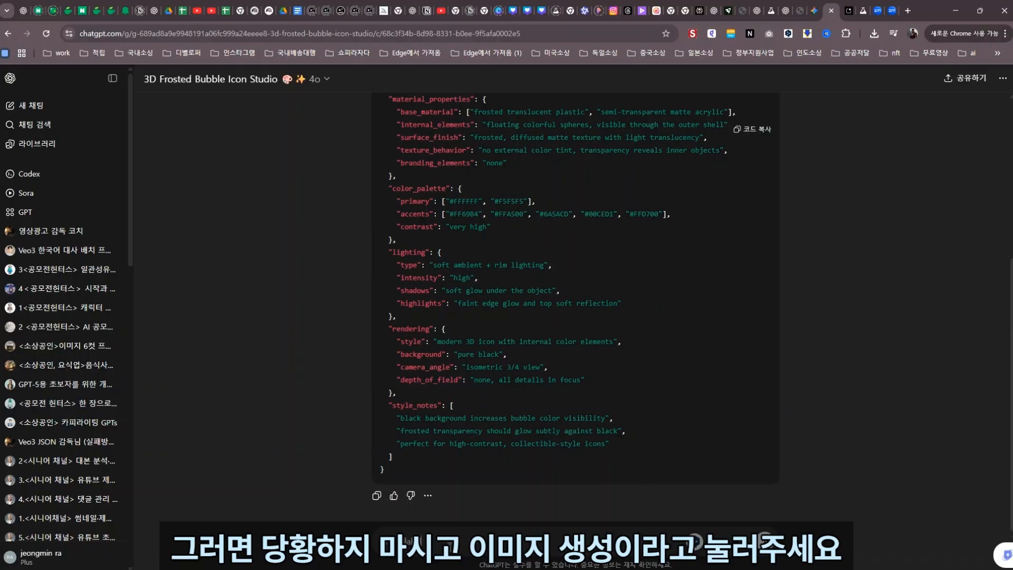
pyautogui.press('Return')
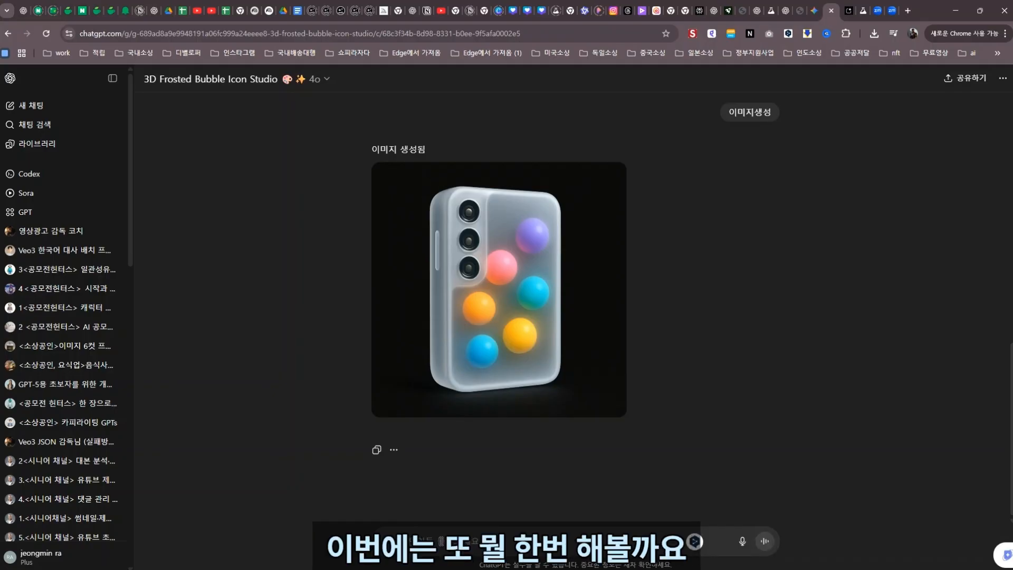
# - Send "유튜브전용 마이크" to get its JSON prompt, and send "이미지생성" to generate the microphone icon
pyautogui.write('유튜브전용 스')
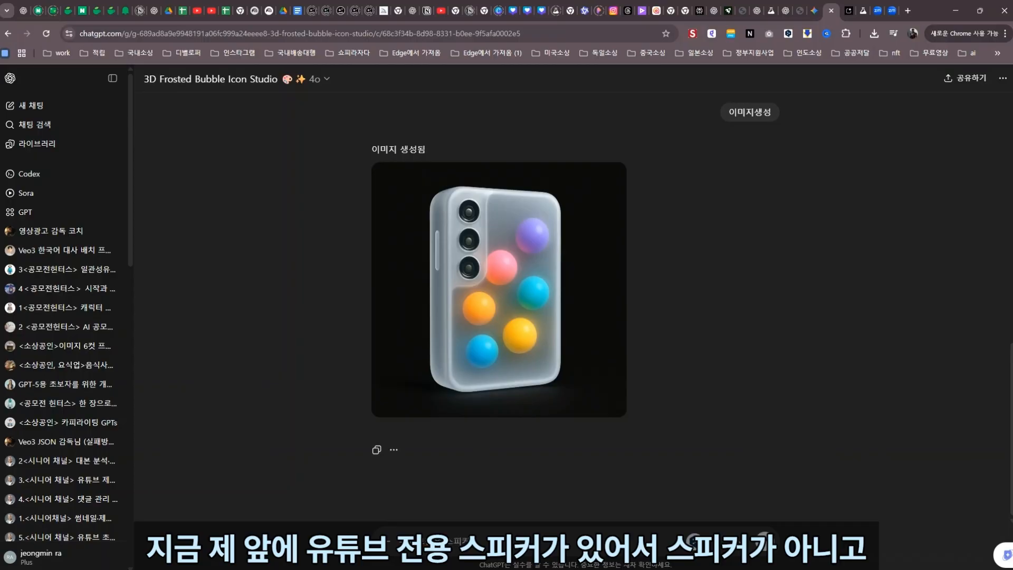
pyautogui.press('BackSpace')
pyautogui.press('BackSpace')
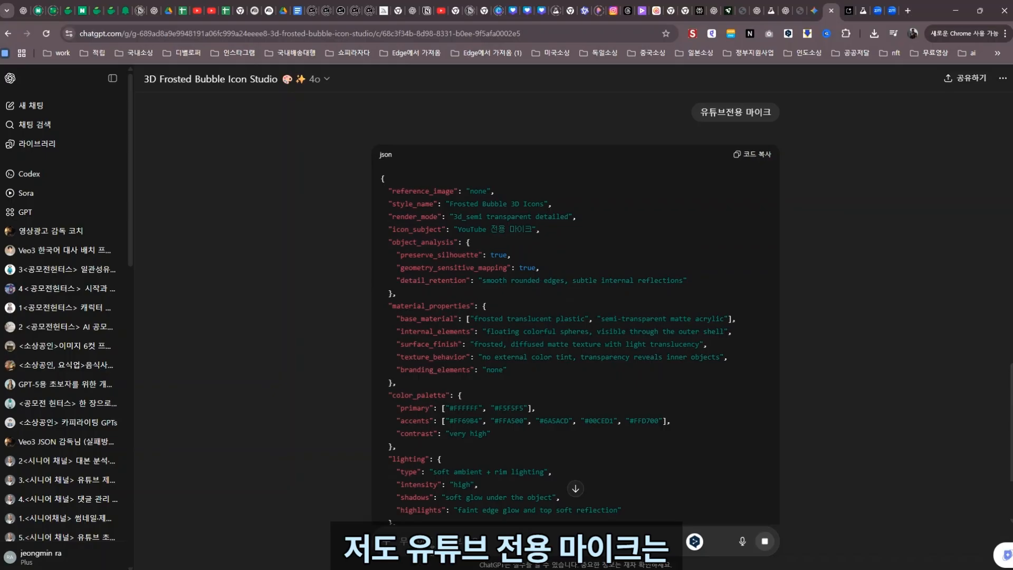
pyautogui.scroll(-4, 501, 428)
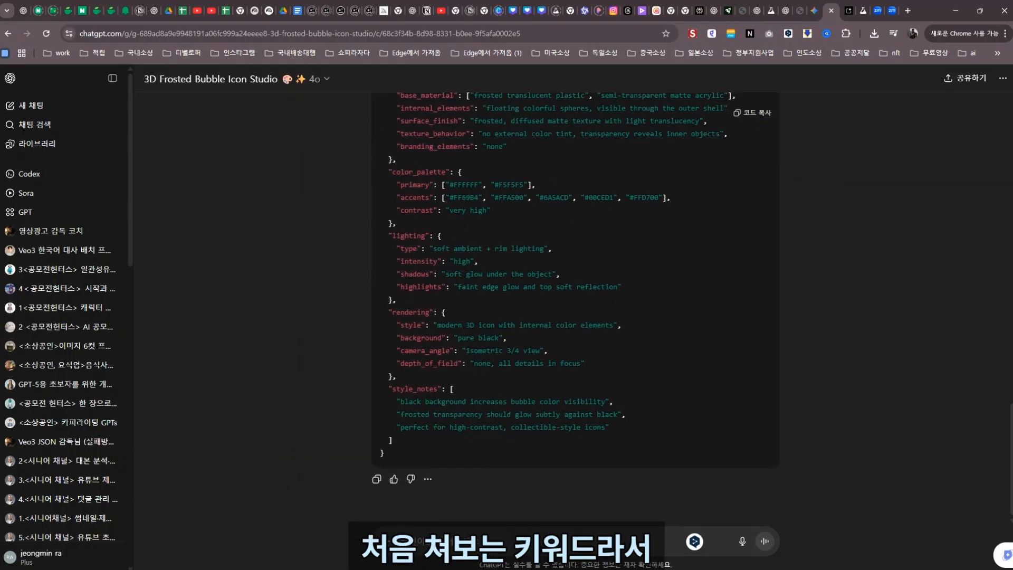
pyautogui.write('ㅇ이미지생성')
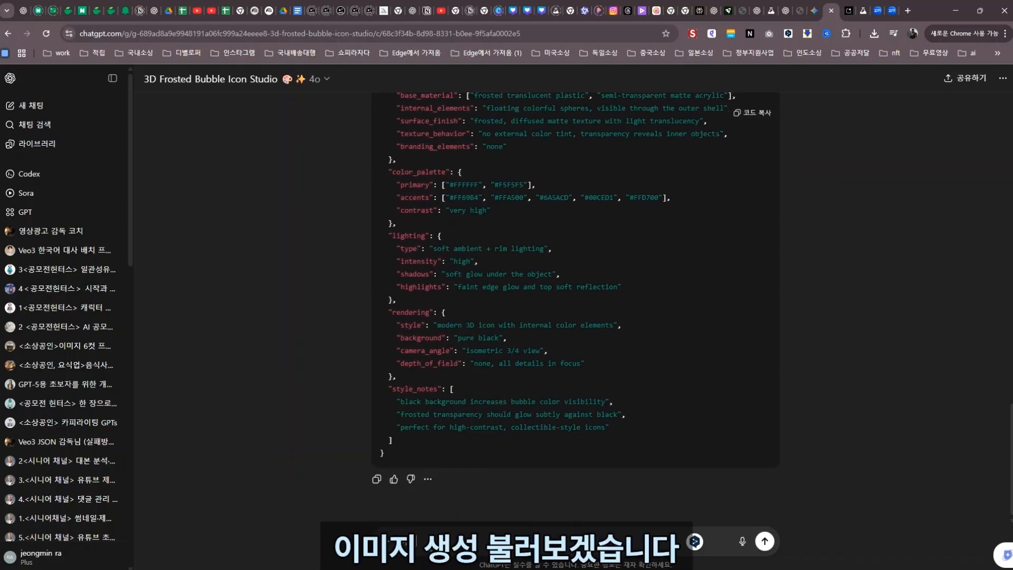
pyautogui.press('Return')
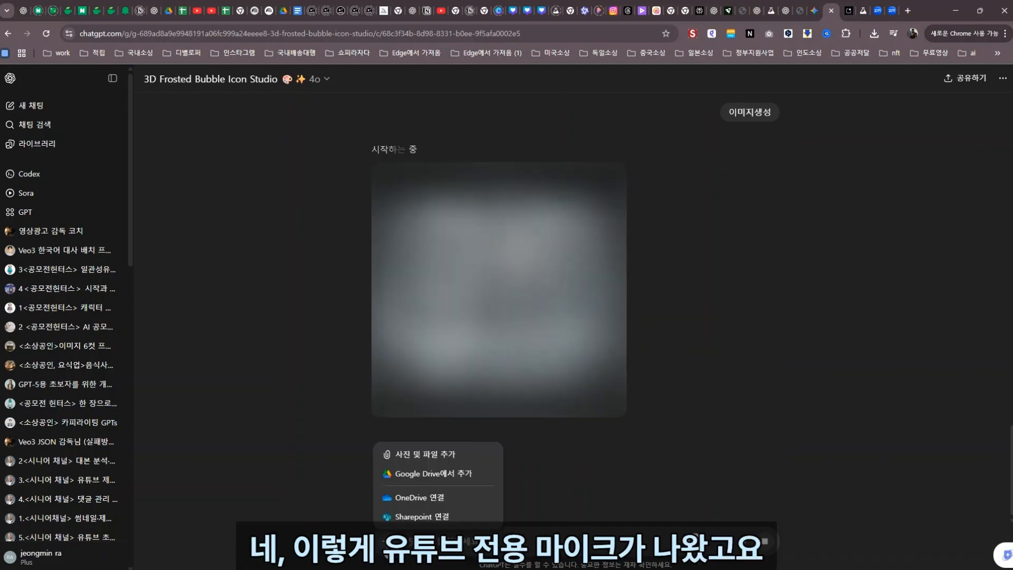
# - Attach the iced coffee photo Image_fx (28), send it, and look through the JSON prompt in the answer
pyautogui.click(425, 454)
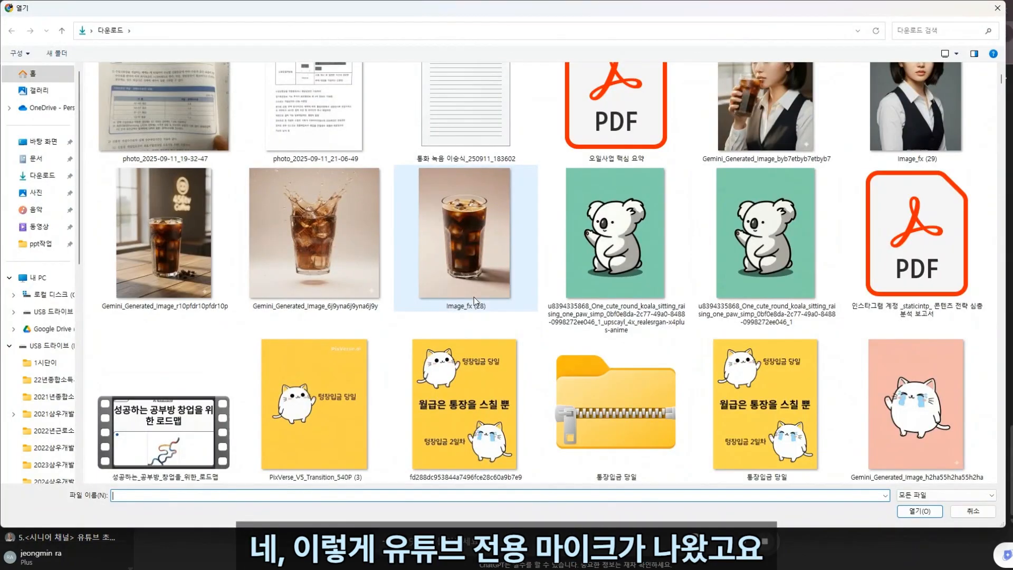
pyautogui.doubleClick(455, 296)
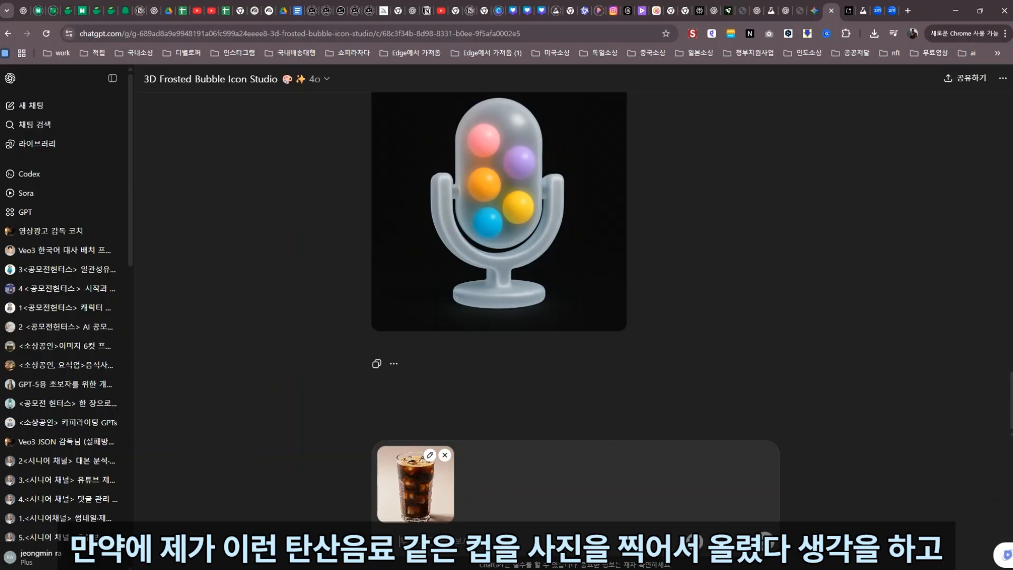
pyautogui.click(765, 542)
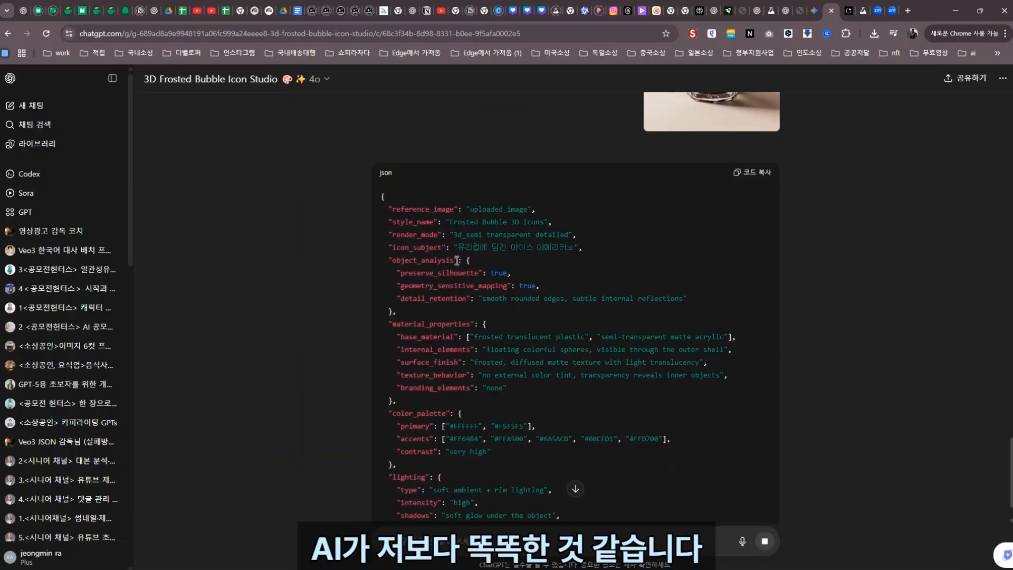
pyautogui.scroll(3, 606, 262)
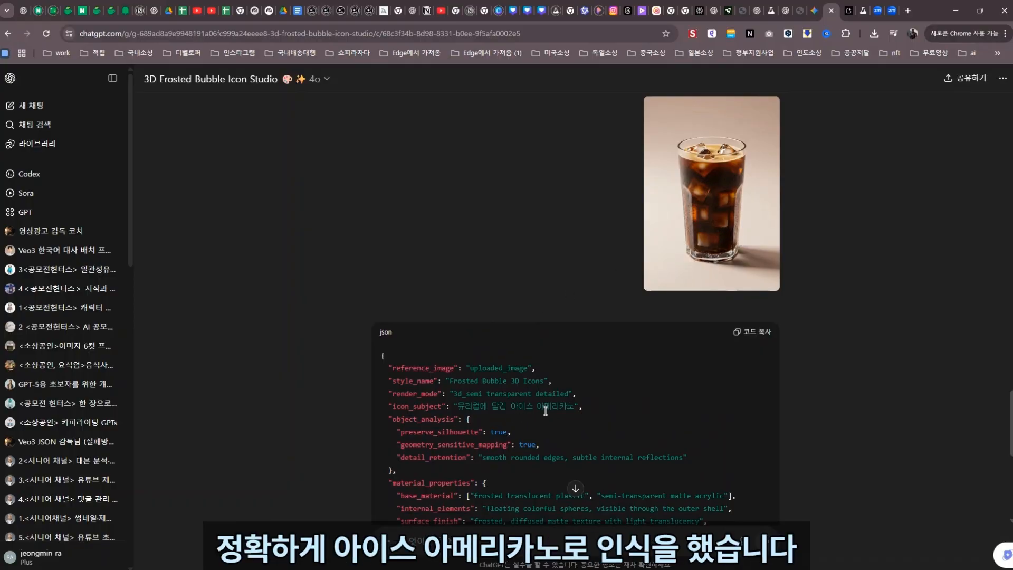
pyautogui.scroll(-3, 577, 412)
pyautogui.scroll(-5, 577, 411)
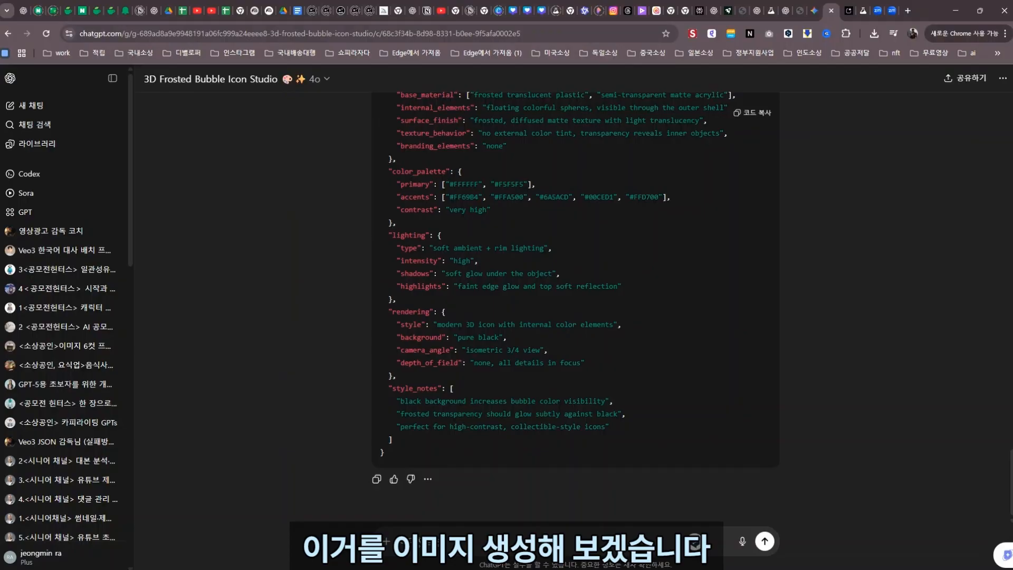
# - Send "이미지생성" for the iced coffee photo and compare the generated frosted icon with the uploaded photo
pyautogui.press('Return')
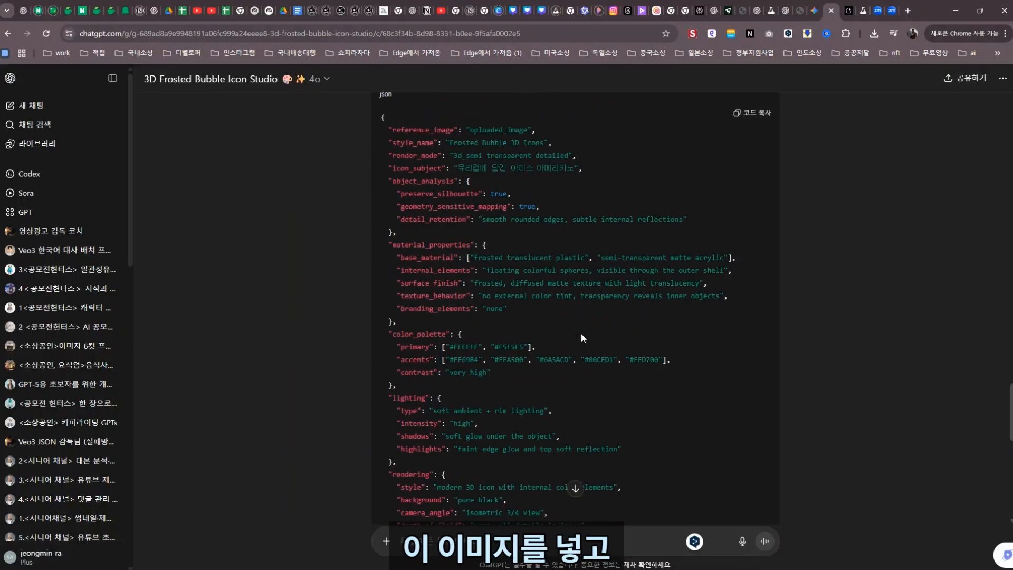
pyautogui.scroll(6, 581, 333)
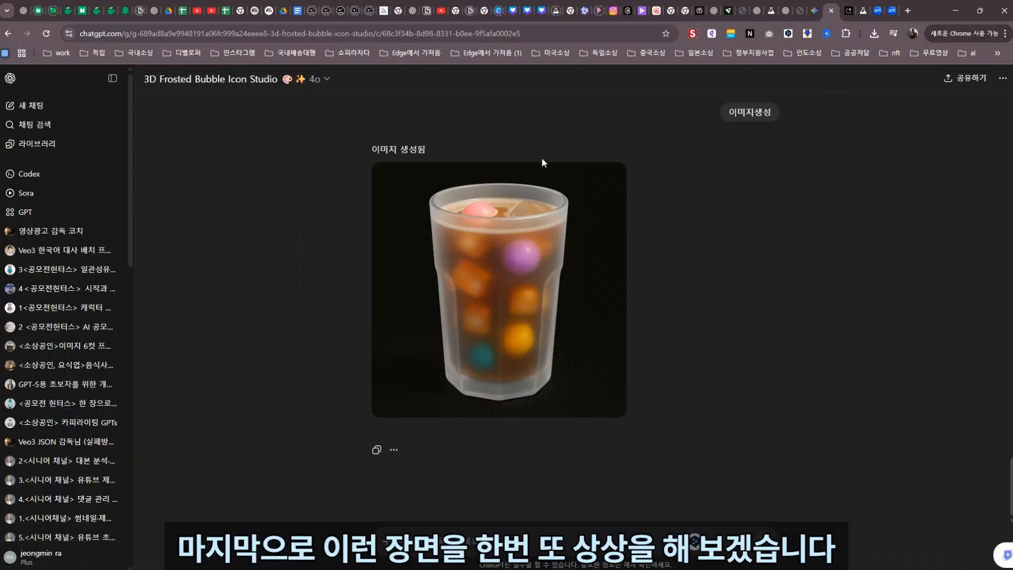
pyautogui.scroll(3, 194, 210)
# - Open the AI 제품 리텍스처 프롬프트 생성기 GPT, request a Mac computer prompt and generate its image with "이미지생성"
pyautogui.click(24, 212)
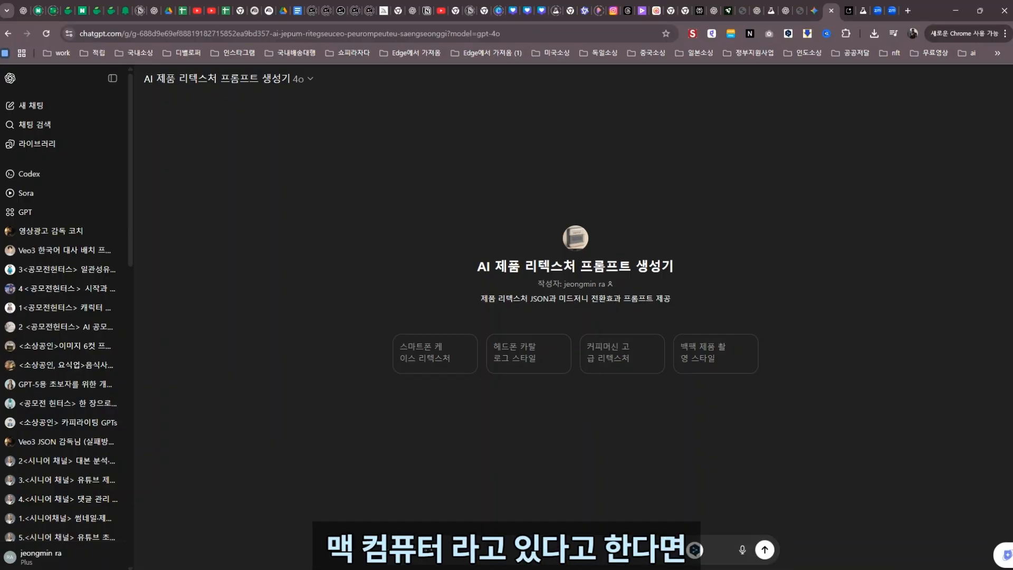
pyautogui.press('Return')
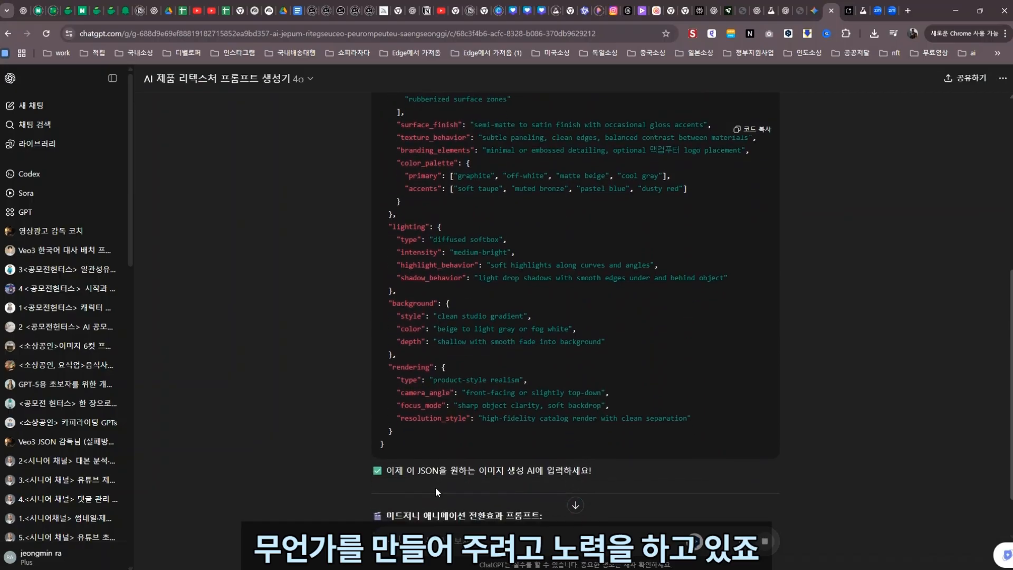
pyautogui.write('이미')
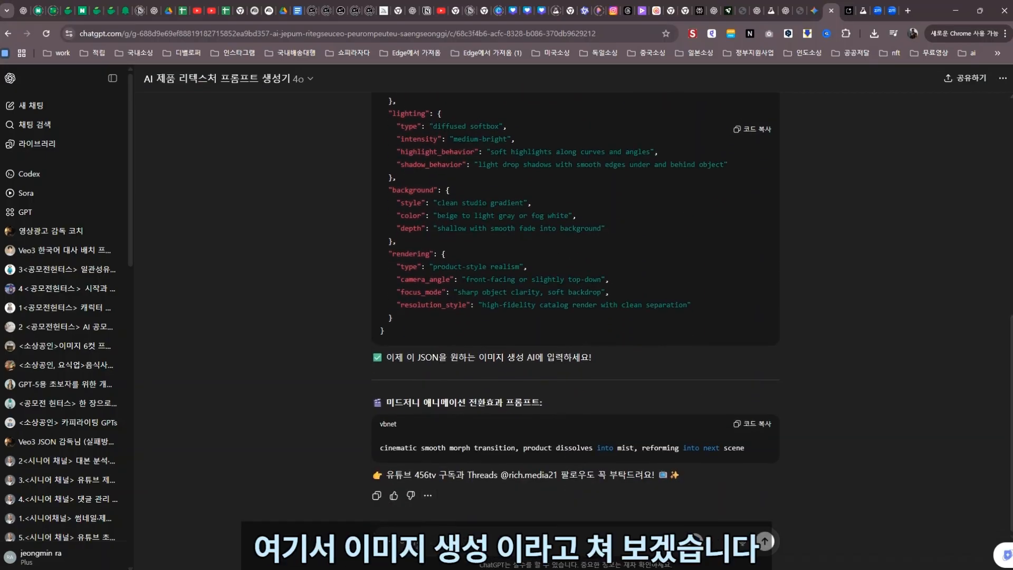
pyautogui.write('지생성')
pyautogui.press('Return')
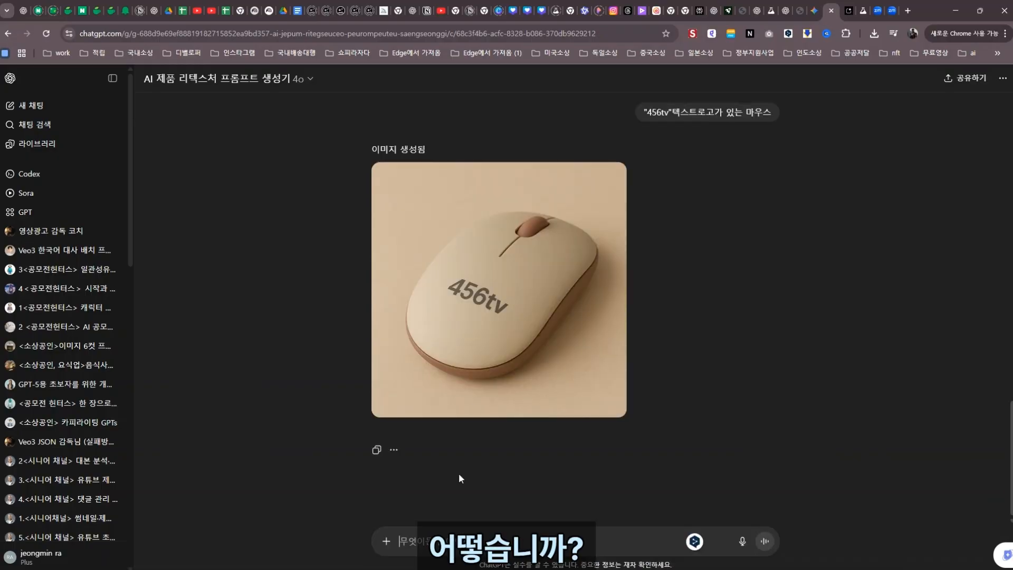
# - Examine the generated mouse image with the 456tv logo and look back over the earlier prompts and images in the chat
pyautogui.moveTo(464, 312)
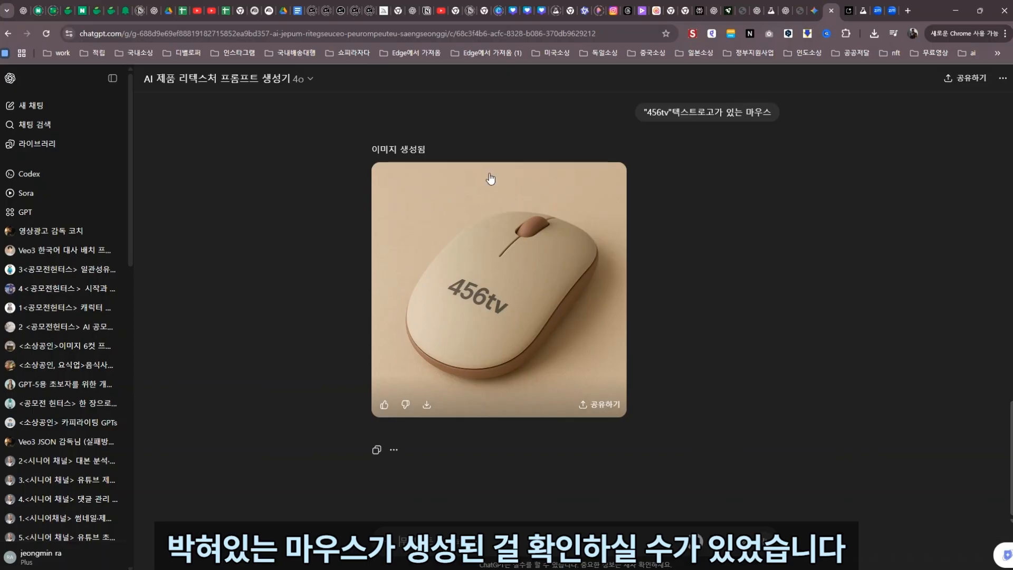
pyautogui.scroll(5, 802, 338)
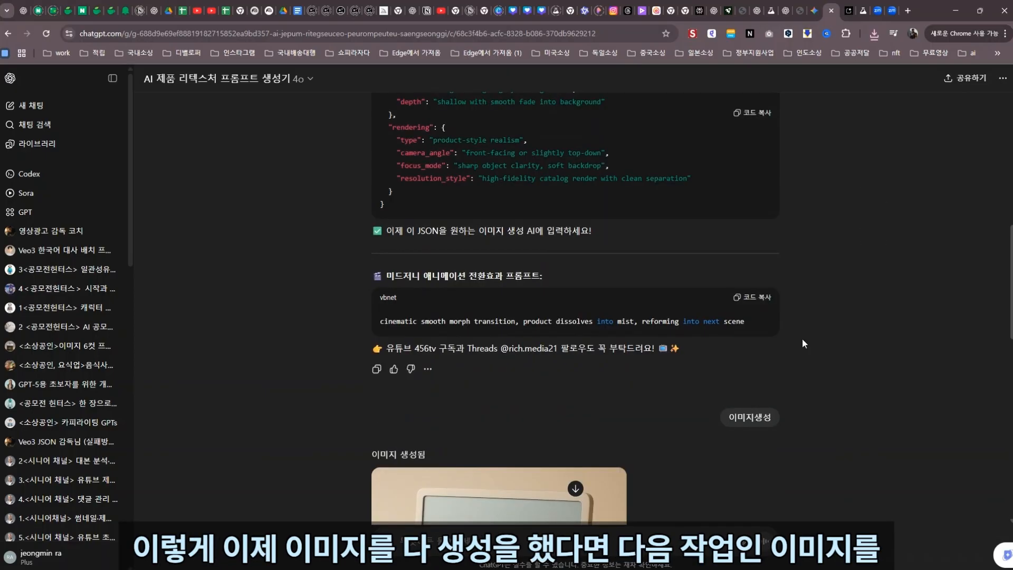
pyautogui.scroll(6, 869, 305)
pyautogui.scroll(3, 868, 305)
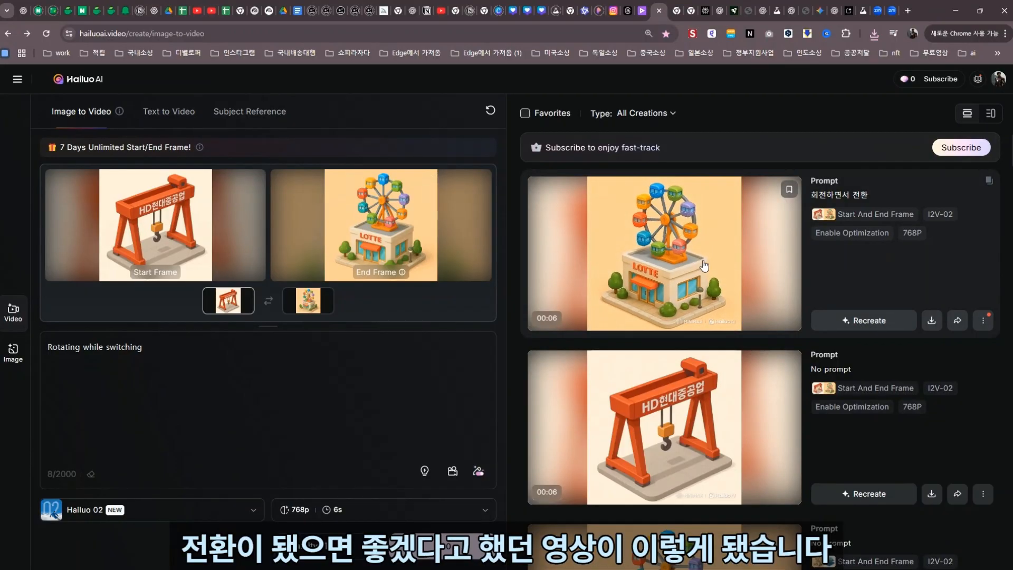
# - Switch to Hailuo AI, watch the "회전하면서 전환" transition video and return to the image-to-video page
pyautogui.click(677, 254)
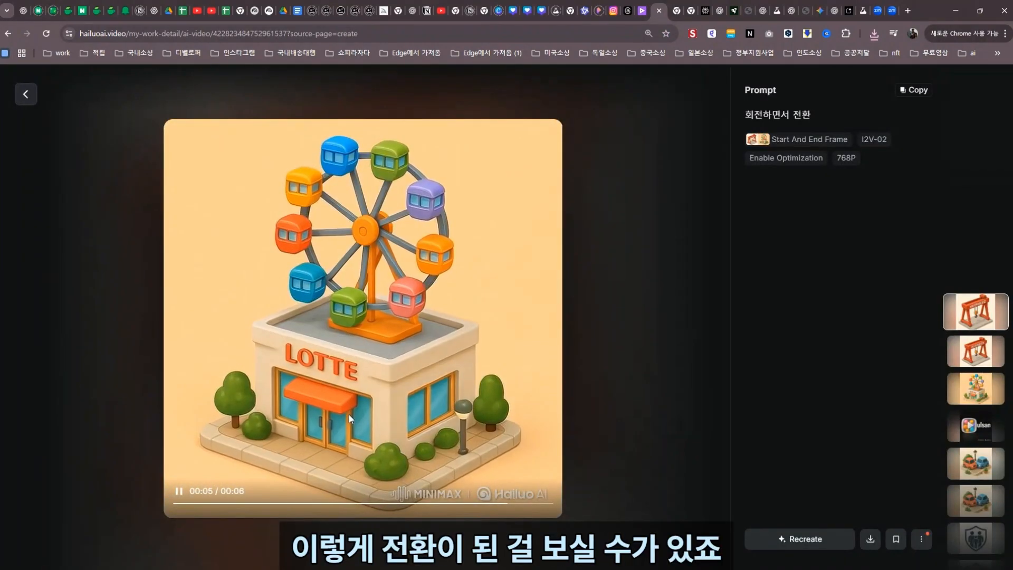
pyautogui.click(26, 95)
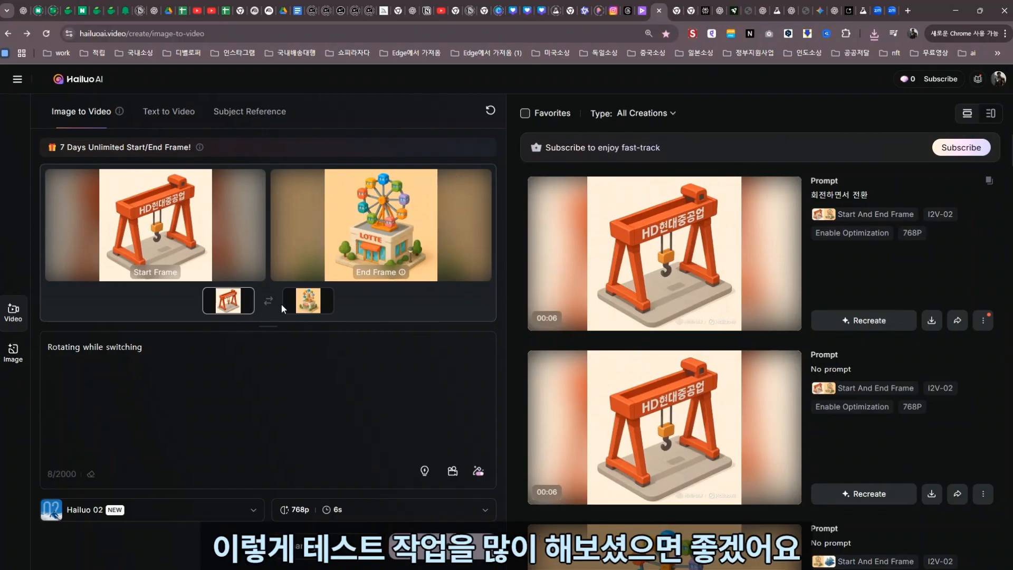
# - Remove the crane start frame and the Lotte ferris wheel end frame from the image-to-video form
pyautogui.click(248, 294)
pyautogui.click(329, 295)
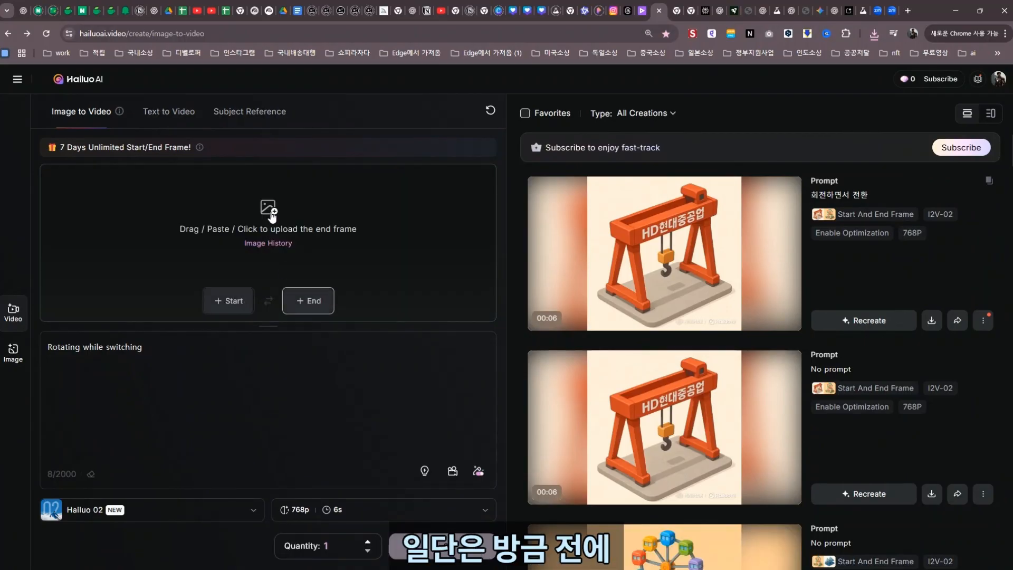
pyautogui.click(269, 212)
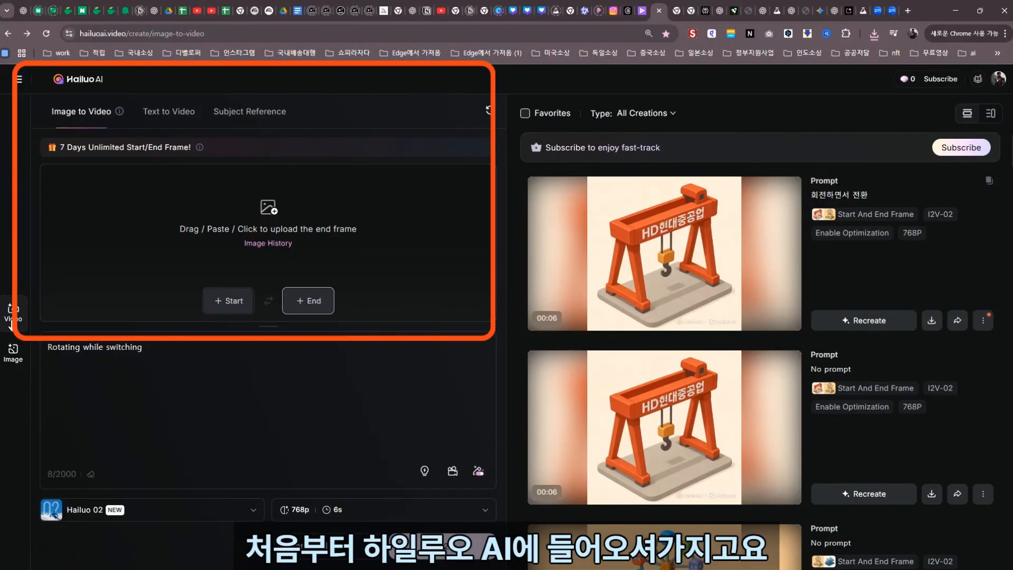
# - Upload the Mac computer image as the start frame and the 456tv mouse image as the end frame
pyautogui.click(228, 302)
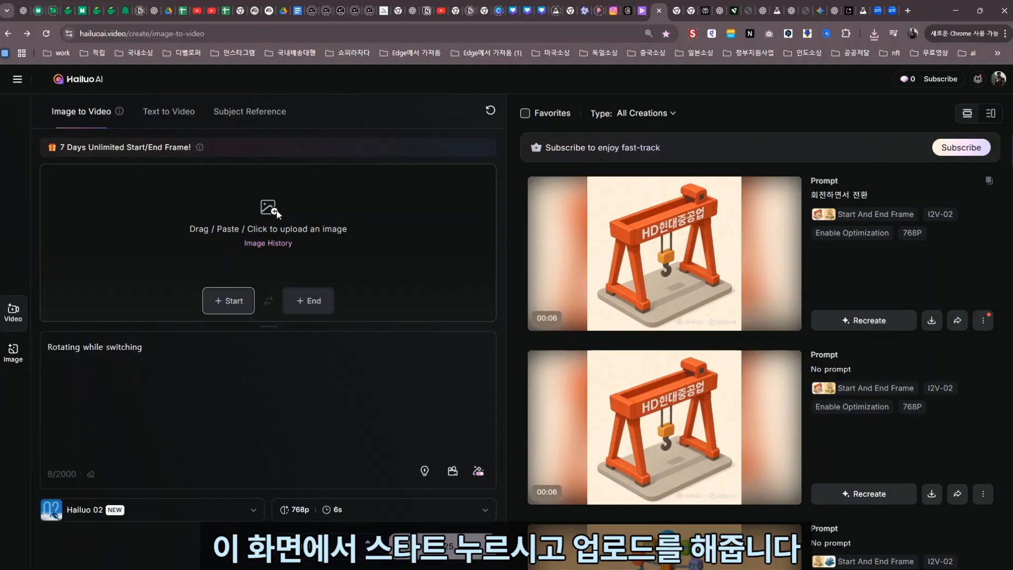
pyautogui.click(276, 213)
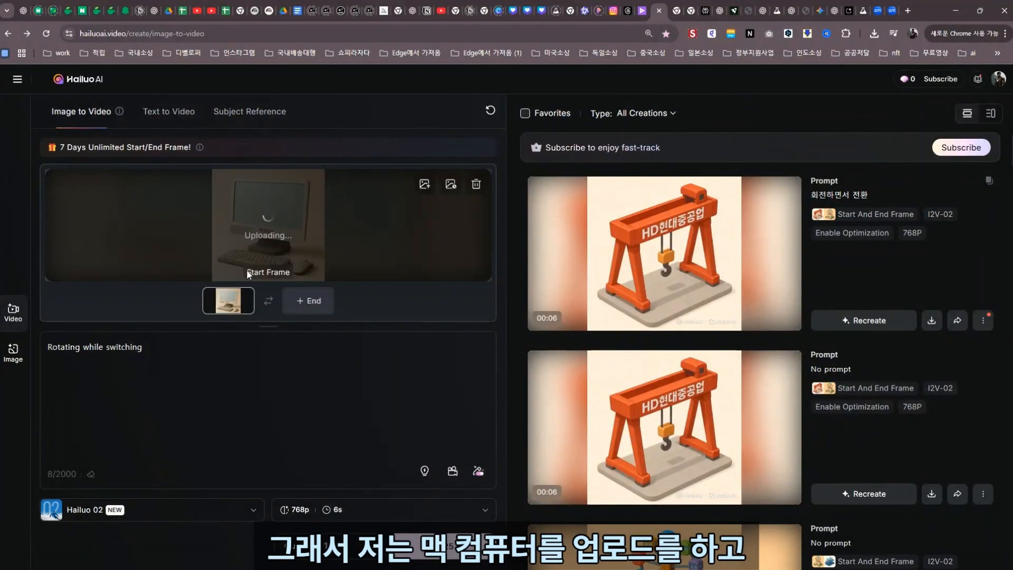
pyautogui.click(311, 305)
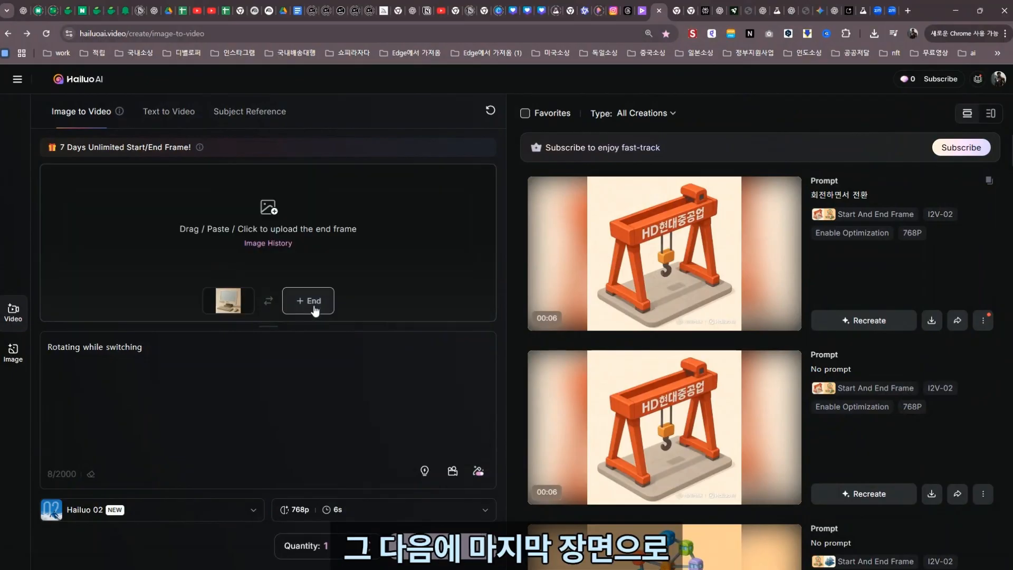
pyautogui.click(275, 214)
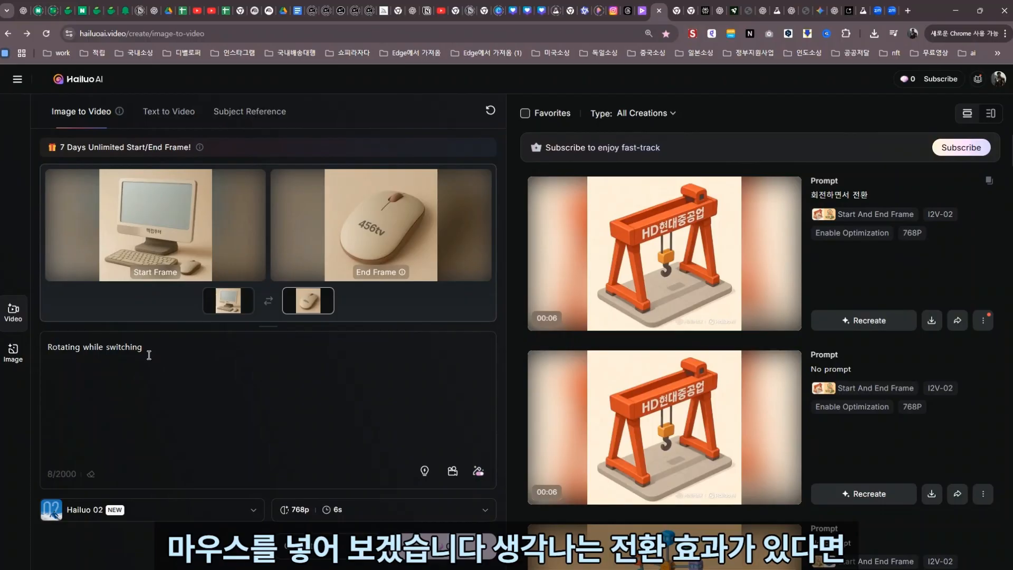
# - Replace the video prompt with "맥컴퓨터가 분해되면서 다시 마우스로 합체되는 전환효과"
pyautogui.moveTo(149, 349); pyautogui.dragTo(36, 347)
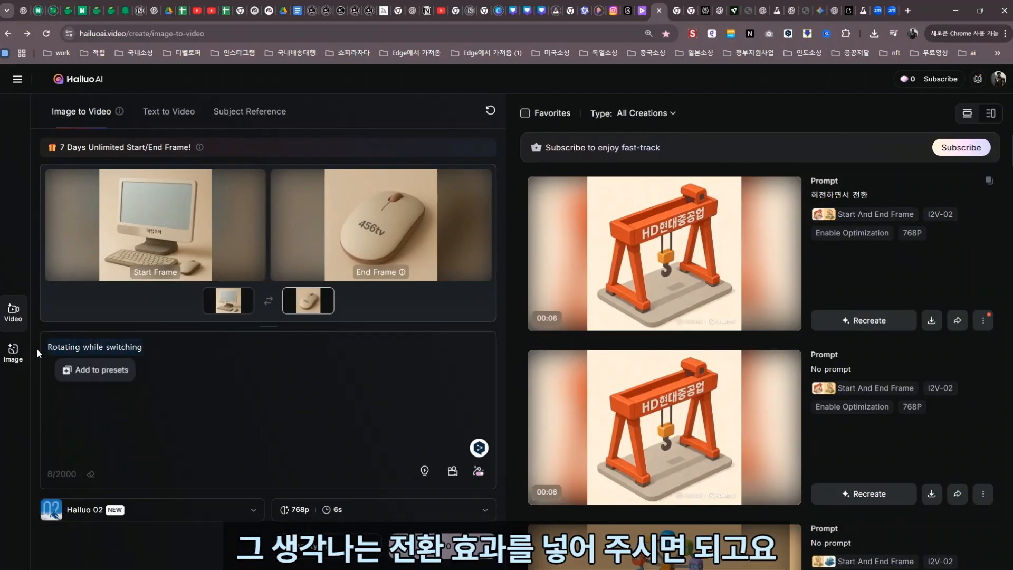
pyautogui.press('BackSpace')
pyautogui.write('맥')
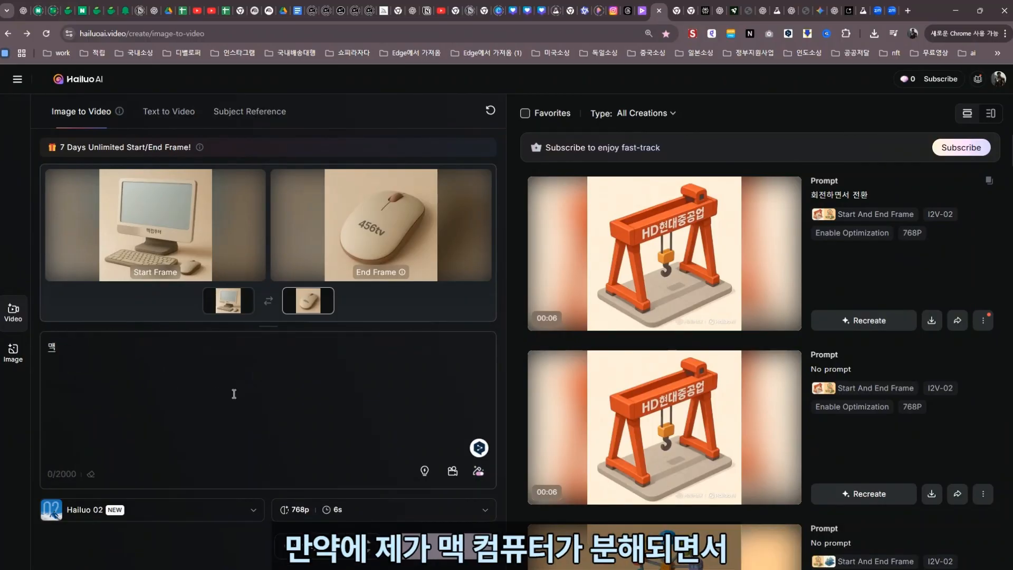
pyautogui.write('ㅋ퓨터가 분해되면서')
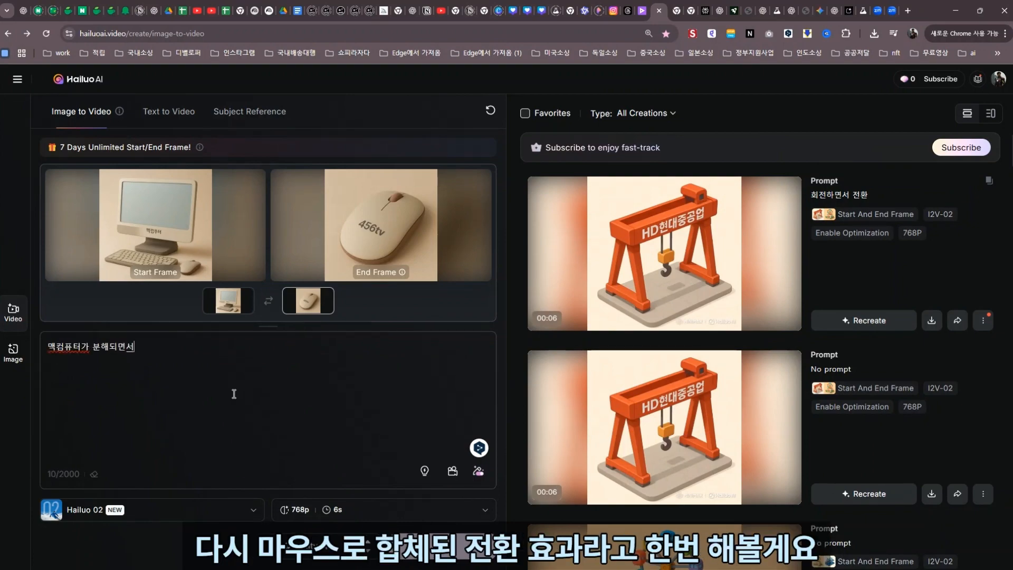
pyautogui.write(' 다시 마우스로 ')
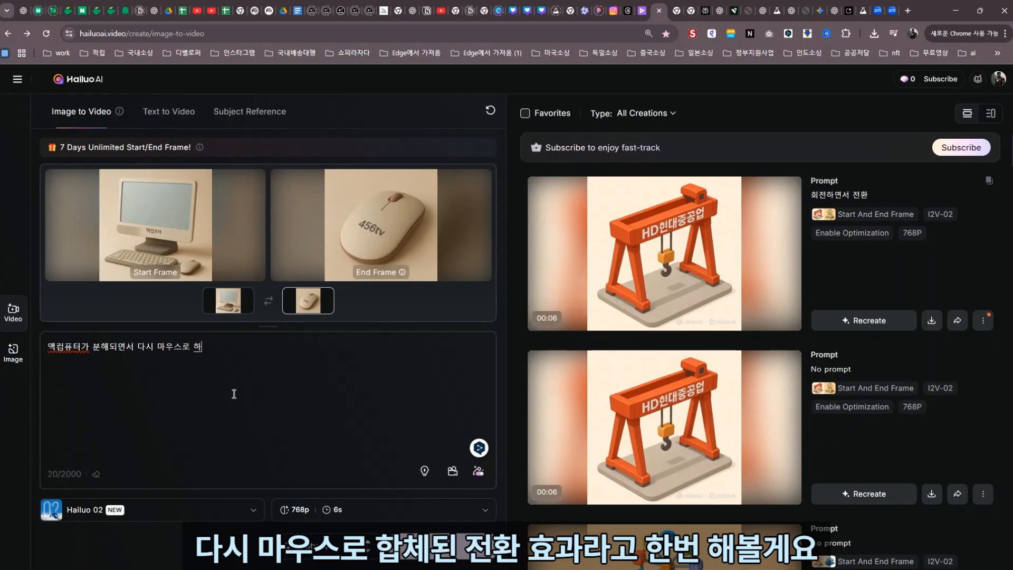
pyautogui.write('합체되는 전환료과')
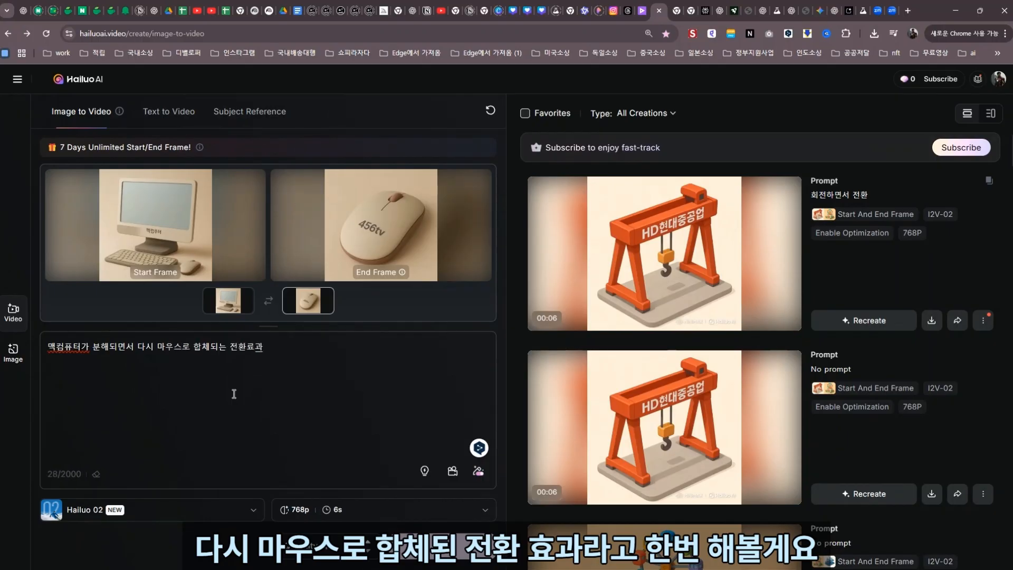
# - Replace the Korean prompt with its US English translation and generate the Mac-to-mouse transition video
pyautogui.moveTo(283, 348); pyautogui.dragTo(50, 350)
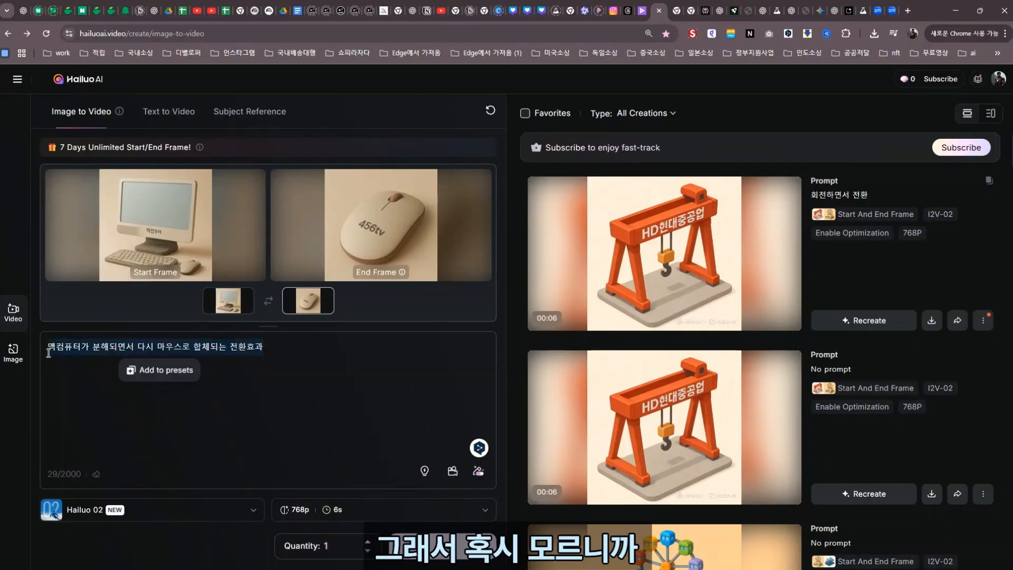
pyautogui.hotkey('ctrl', 'shift', 'y')
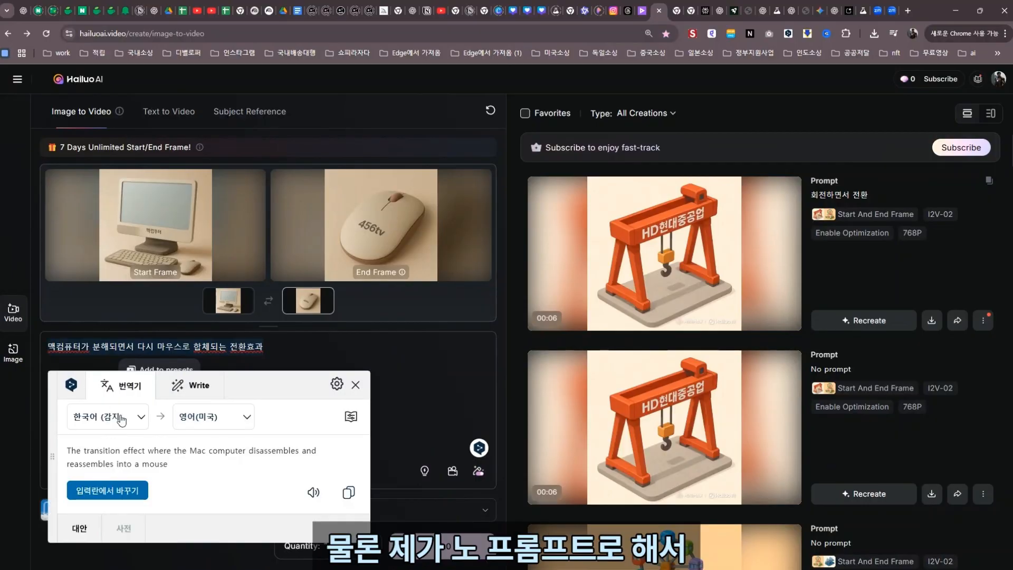
pyautogui.click(117, 490)
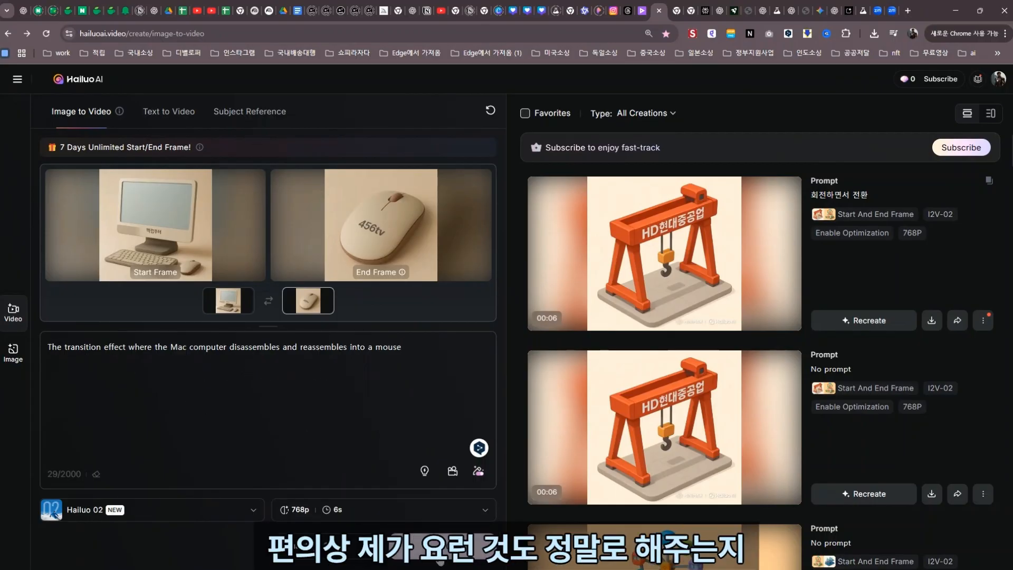
pyautogui.click(439, 552)
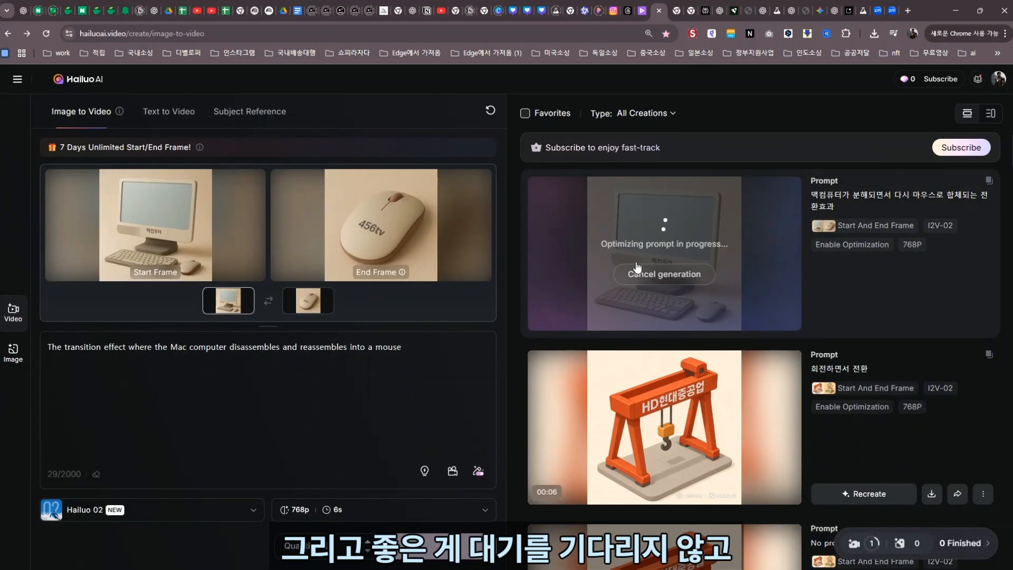
# - Remove the Mac computer start frame and the 456tv mouse end frame from the image-to-video form
pyautogui.click(248, 294)
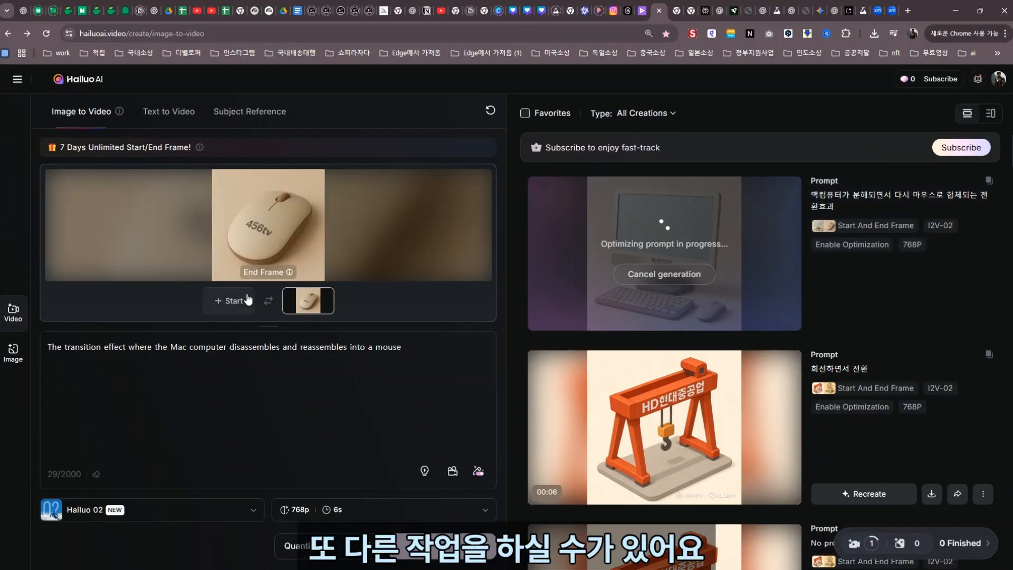
pyautogui.click(328, 295)
pyautogui.click(229, 301)
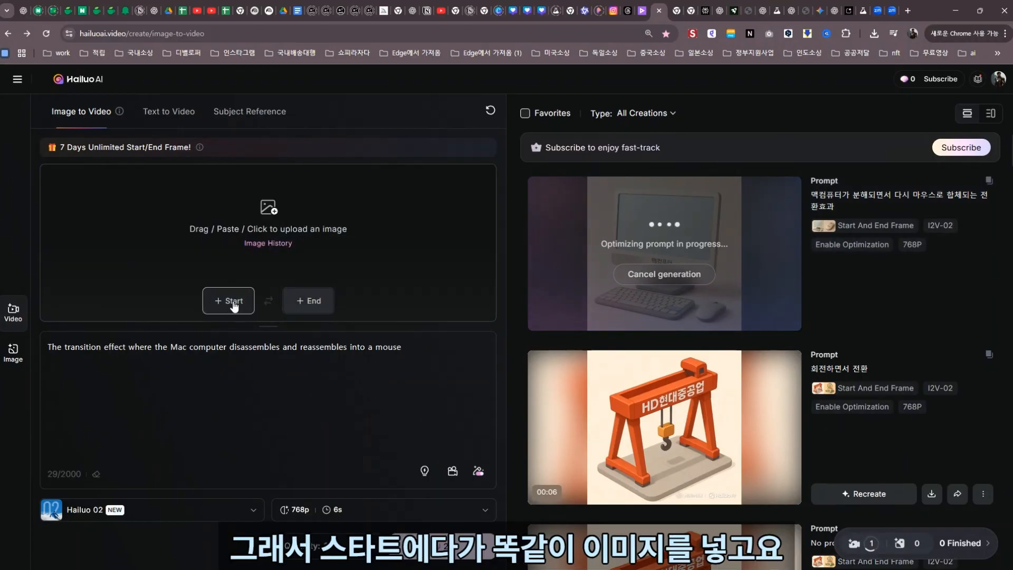
# - Upload the Hyundai export image as the start frame and browse the downloads for an end frame image
pyautogui.click(240, 231)
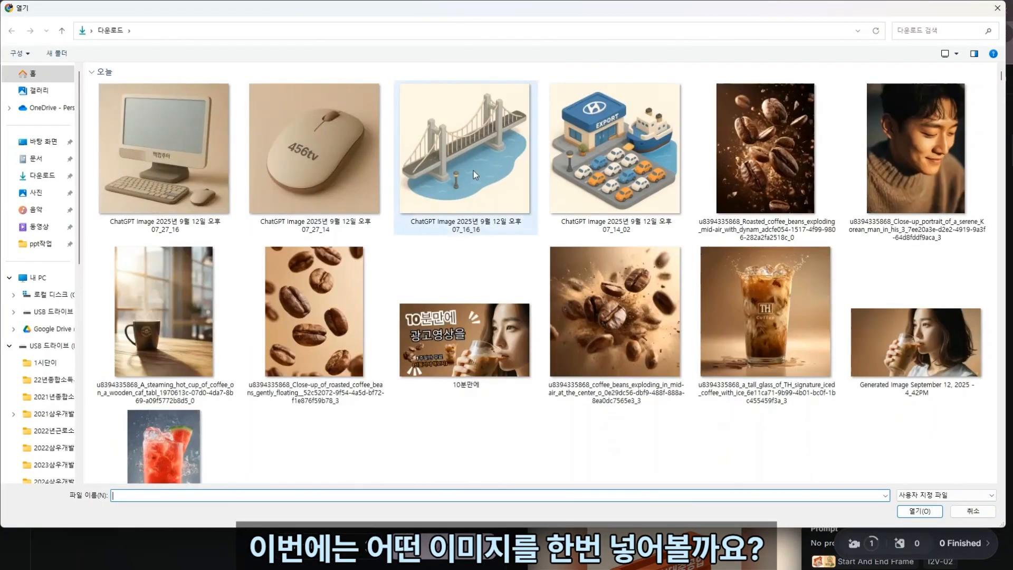
pyautogui.doubleClick(587, 153)
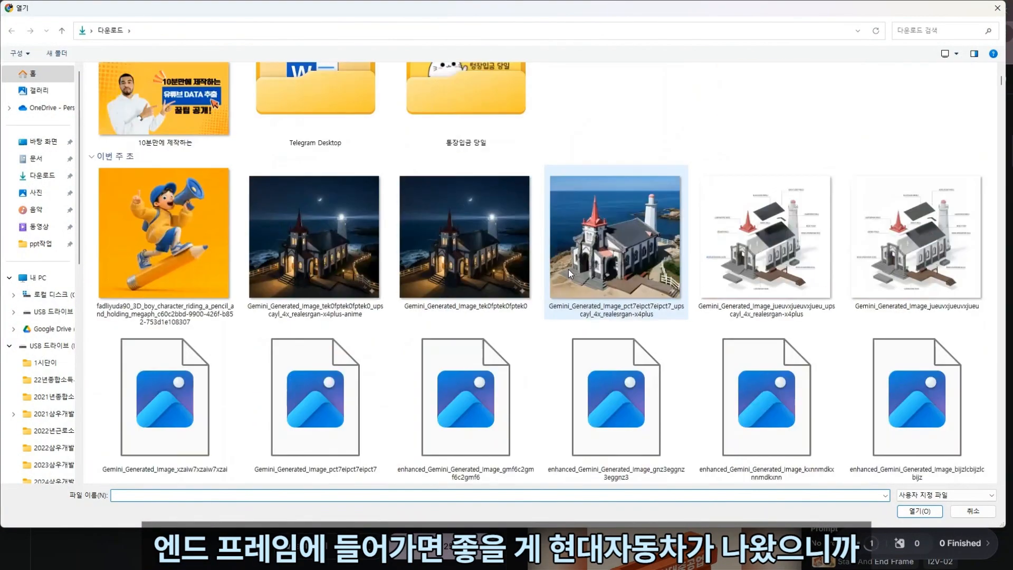
pyautogui.scroll(-15, 568, 269)
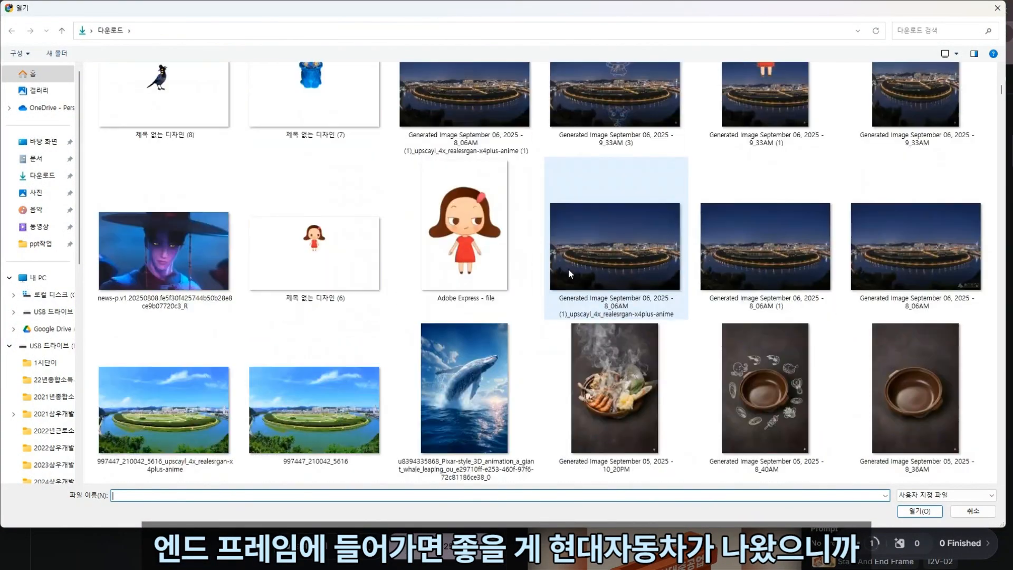
pyautogui.scroll(-10, 568, 273)
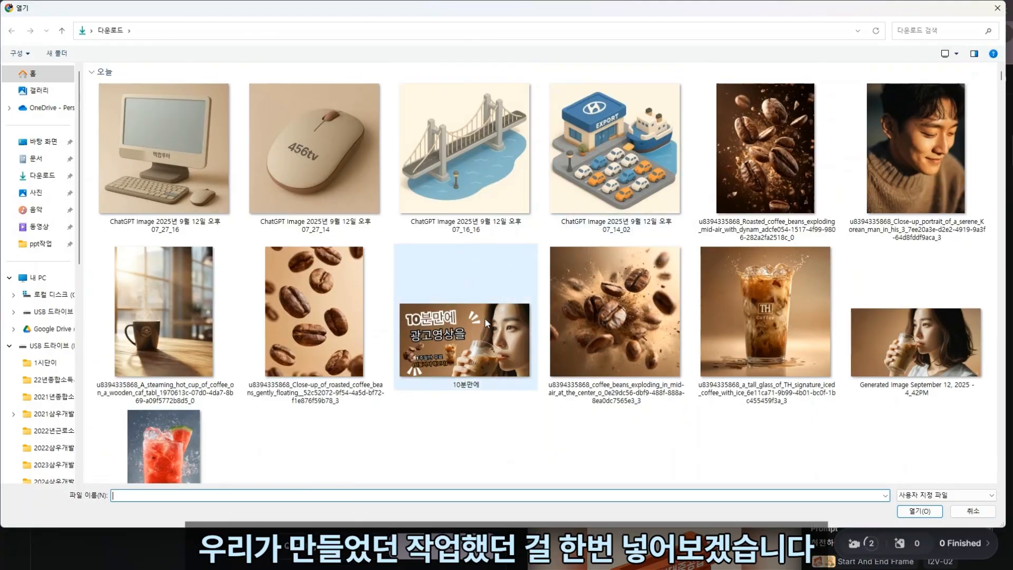
# - Upload the floating roasted coffee beans image as the start frame and the dark exploding beans image as the end frame
pyautogui.doubleClick(327, 309)
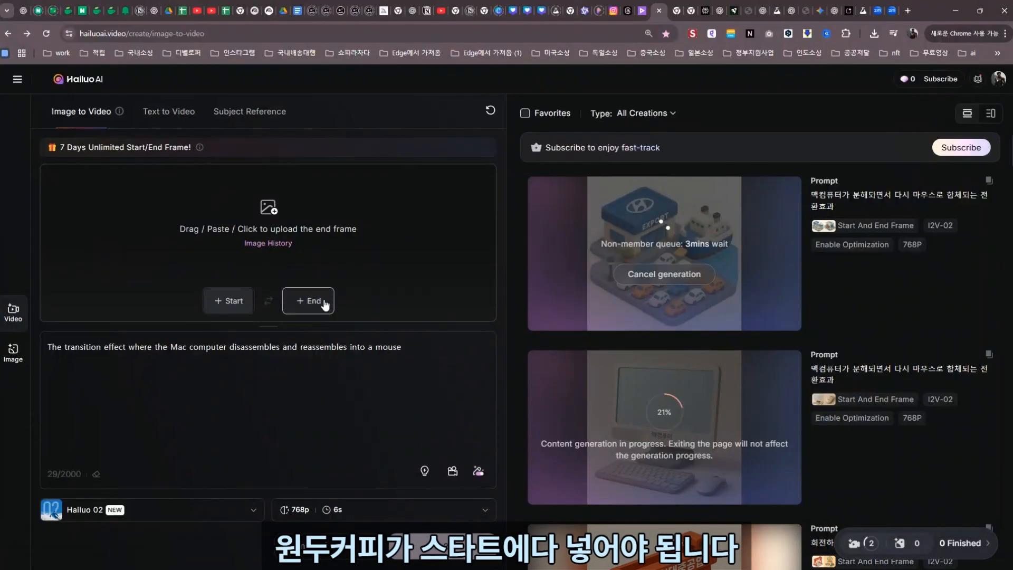
pyautogui.click(268, 207)
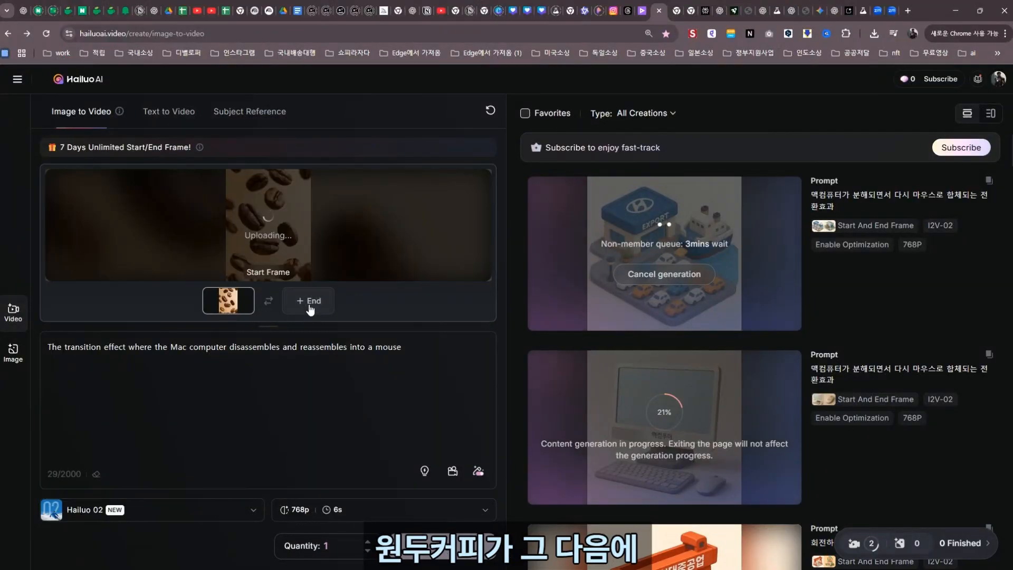
pyautogui.click(277, 218)
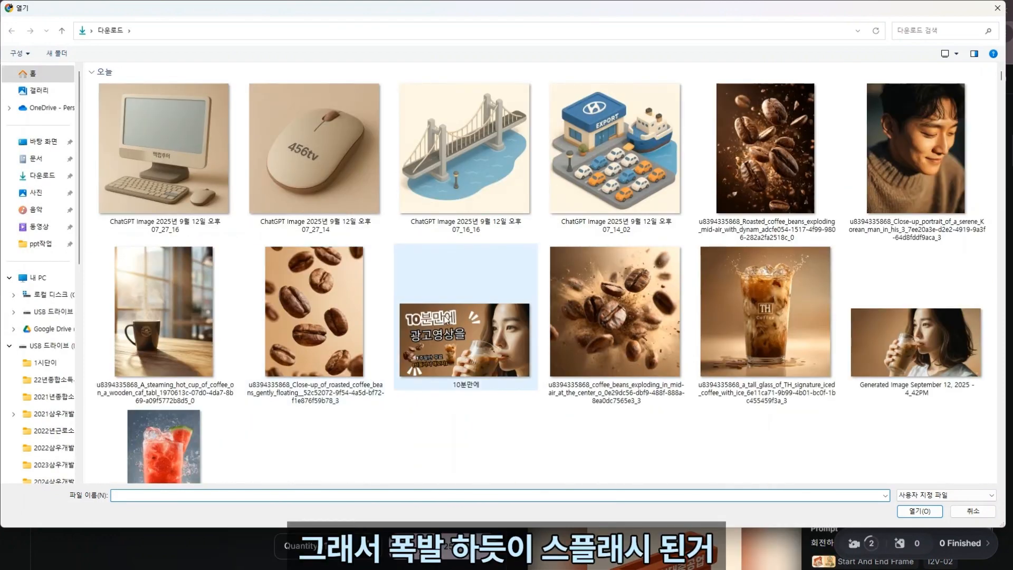
pyautogui.doubleClick(752, 157)
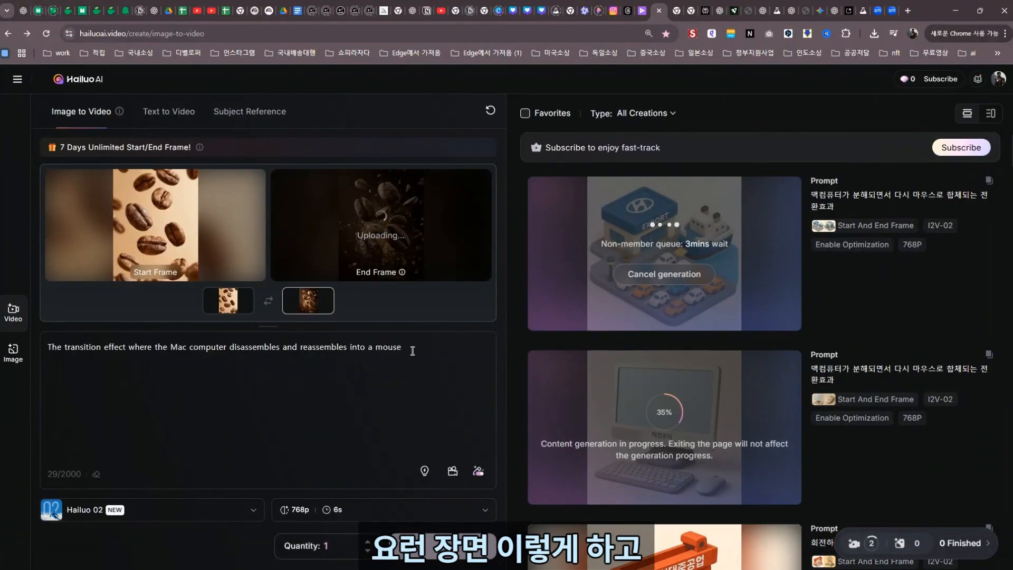
# - Replace the prompt with "원두커피가 공중에서 스플래쉬된 광고장면" and generate the video using its English translation
pyautogui.click(73, 357)
pyautogui.hotkey('ctrl', 'a')
pyautogui.press('BackSpace')
pyautogui.write('원두')
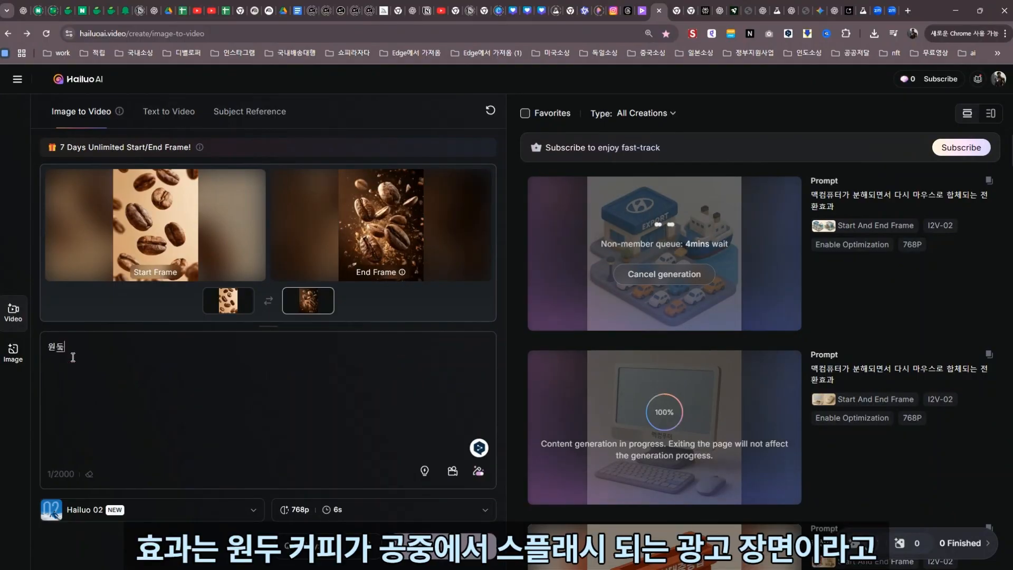
pyautogui.write('커피가 공중에서 슾래')
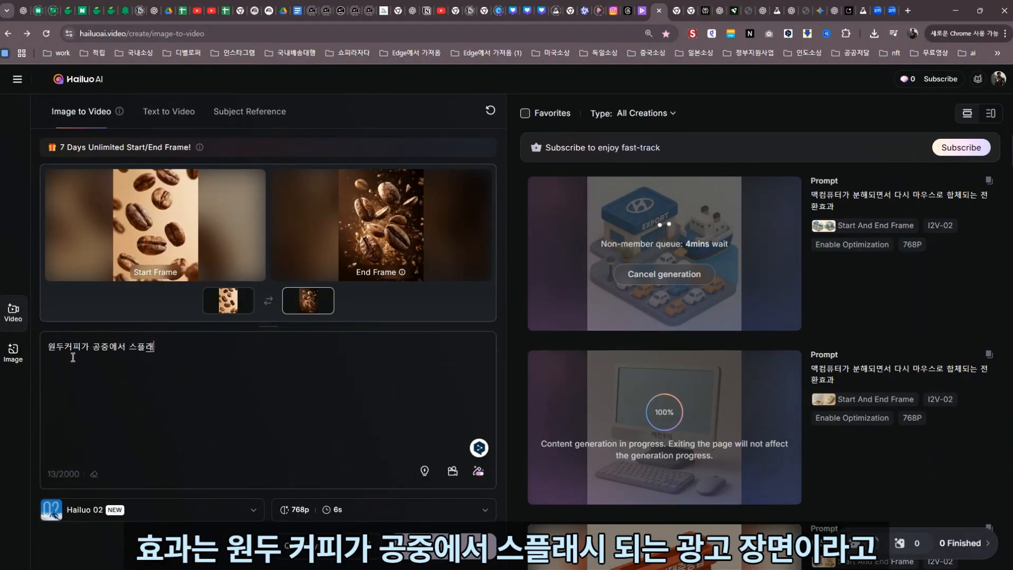
pyautogui.write('쉬된 광고장면')
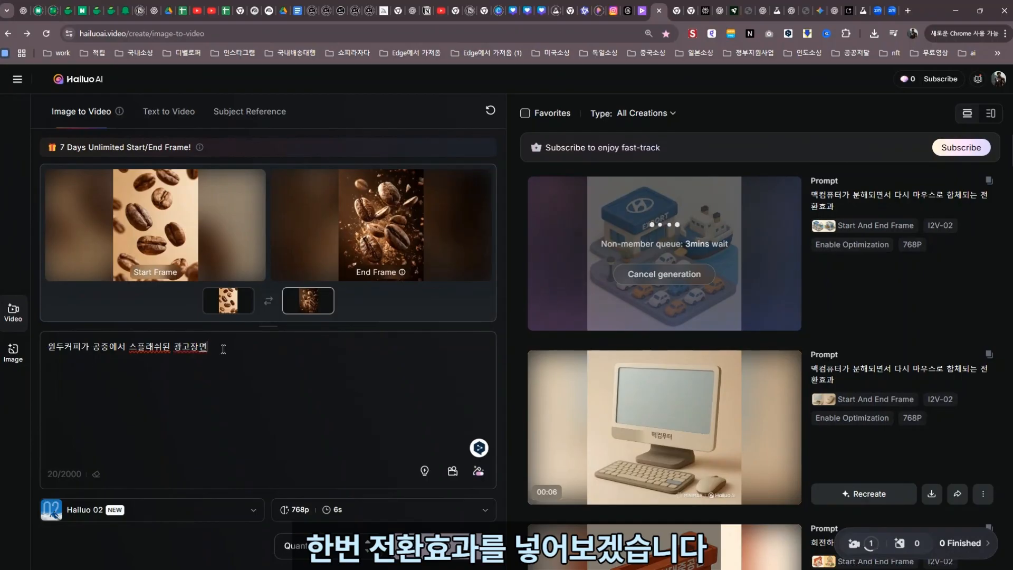
pyautogui.moveTo(41, 337); pyautogui.dragTo(32, 335)
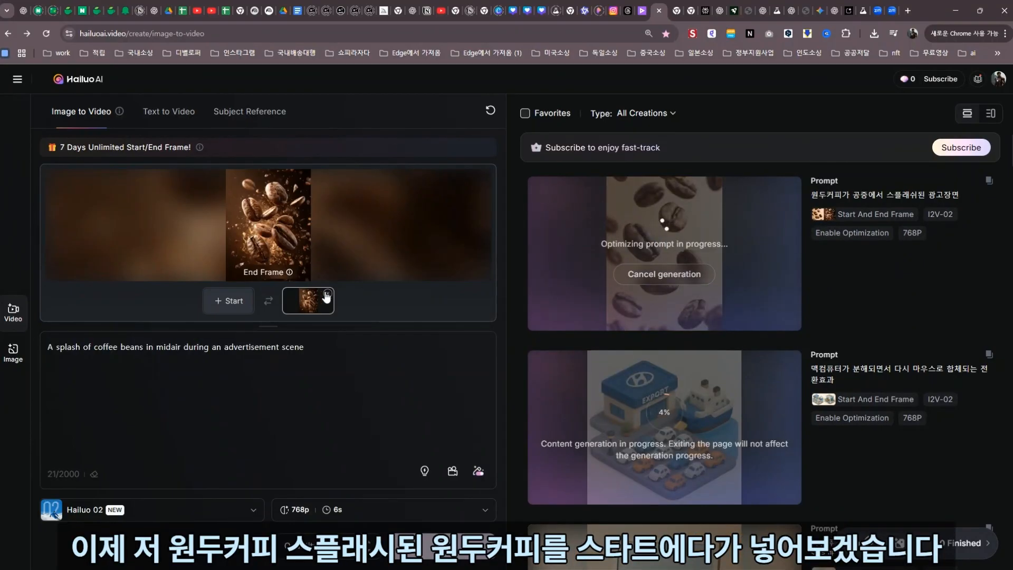
# - Clear the old end frame, and upload the dark exploding beans image as start frame and the steaming coffee cup image as end frame
pyautogui.click(328, 294)
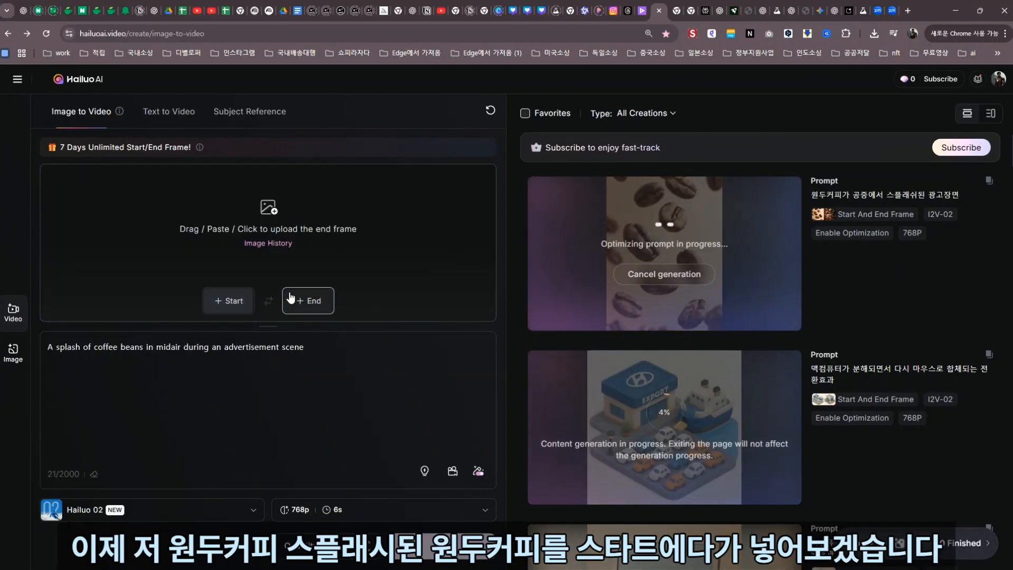
pyautogui.click(270, 214)
pyautogui.doubleClick(423, 208)
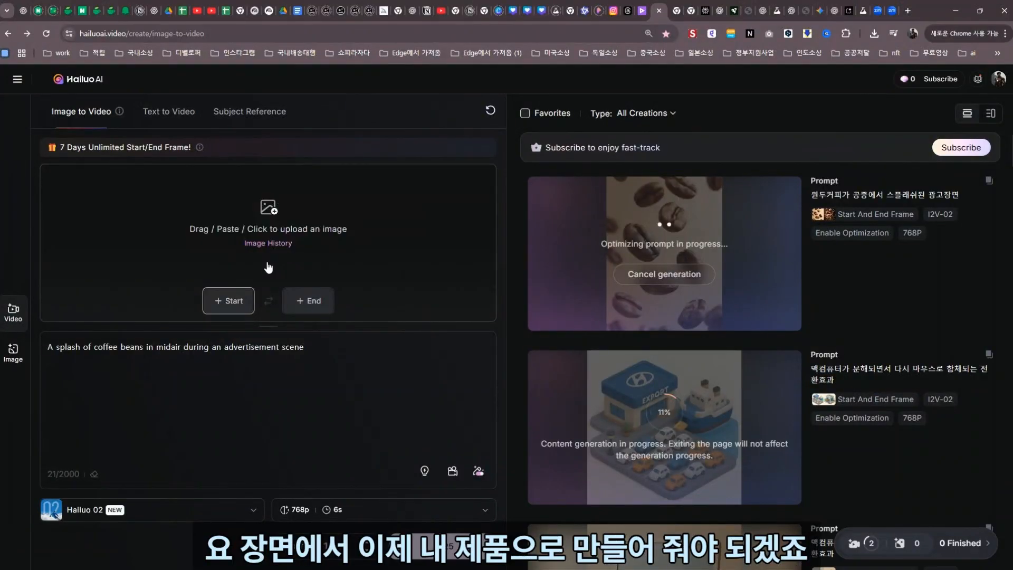
pyautogui.click(299, 303)
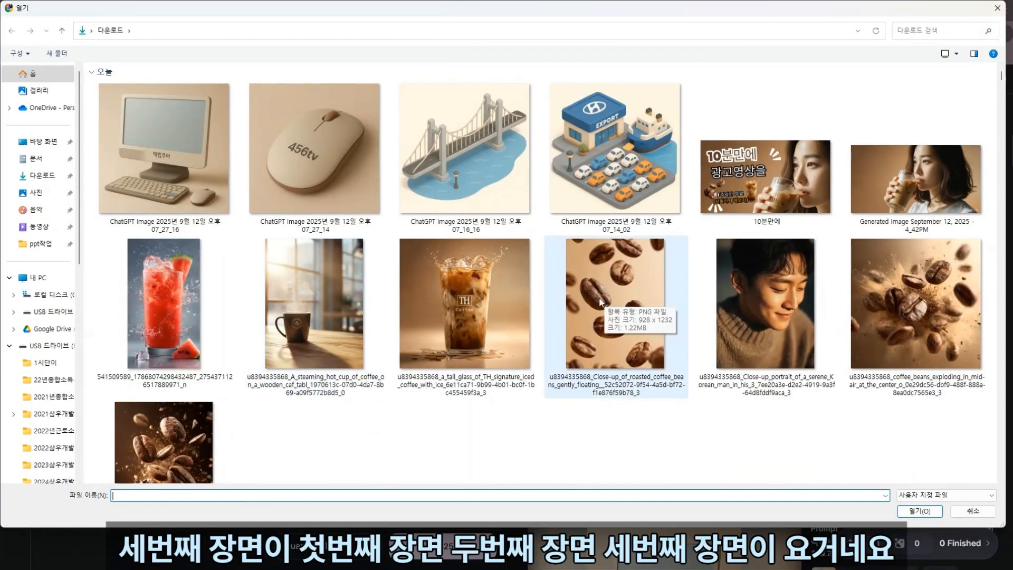
pyautogui.doubleClick(309, 316)
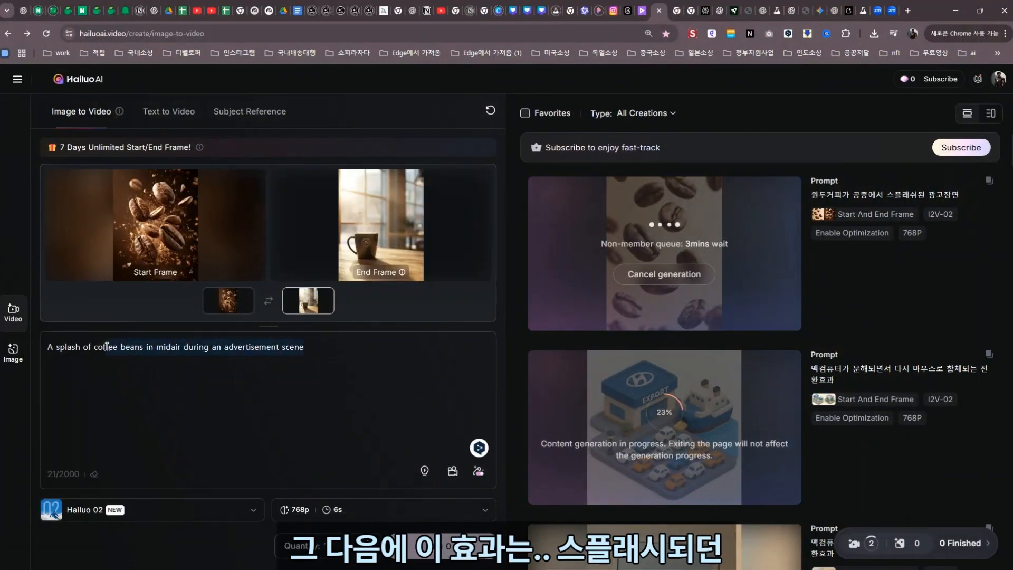
# - Rewrite the prompt as "스플래쉬되던 원두커피가 뜨거운 잔 속으로 들어가는장면" and replace it with its English translation
pyautogui.hotkey('ctrl', 'a')
pyautogui.press('BackSpace')
pyautogui.write('스플래쉬되던 원두커피가 ')
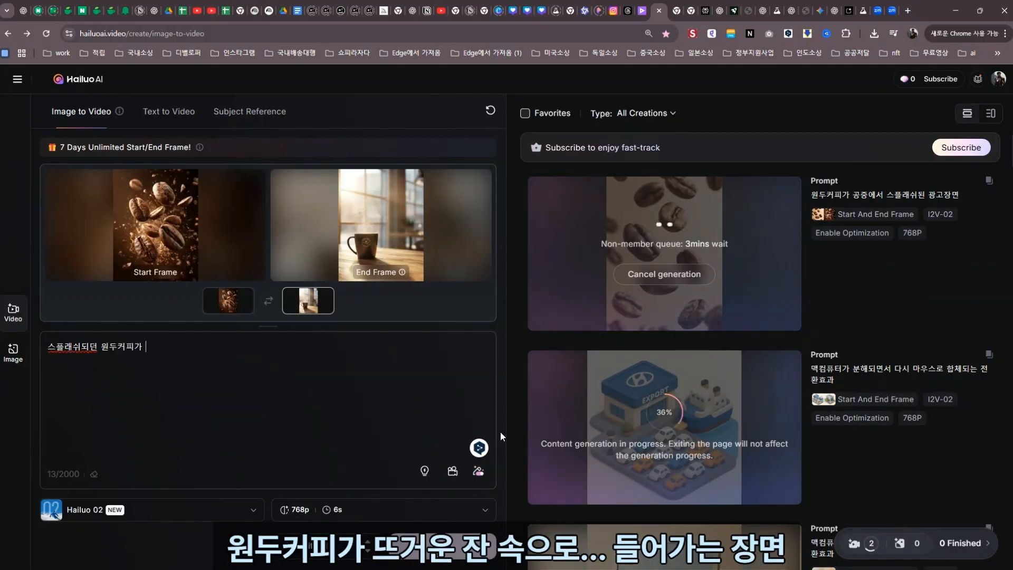
pyautogui.write('뜨거운 잔 속으로 들어가는장면')
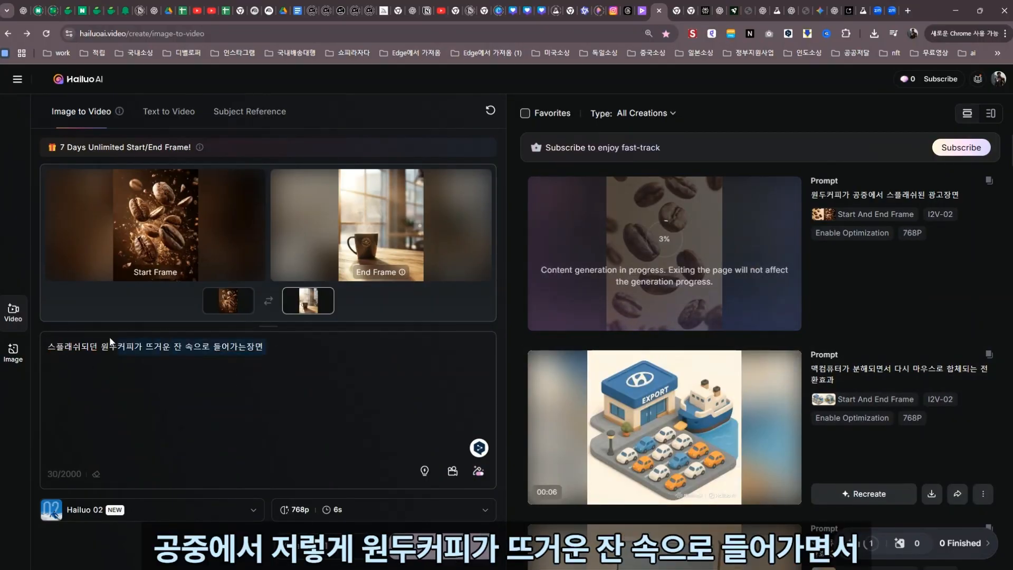
pyautogui.click(115, 397)
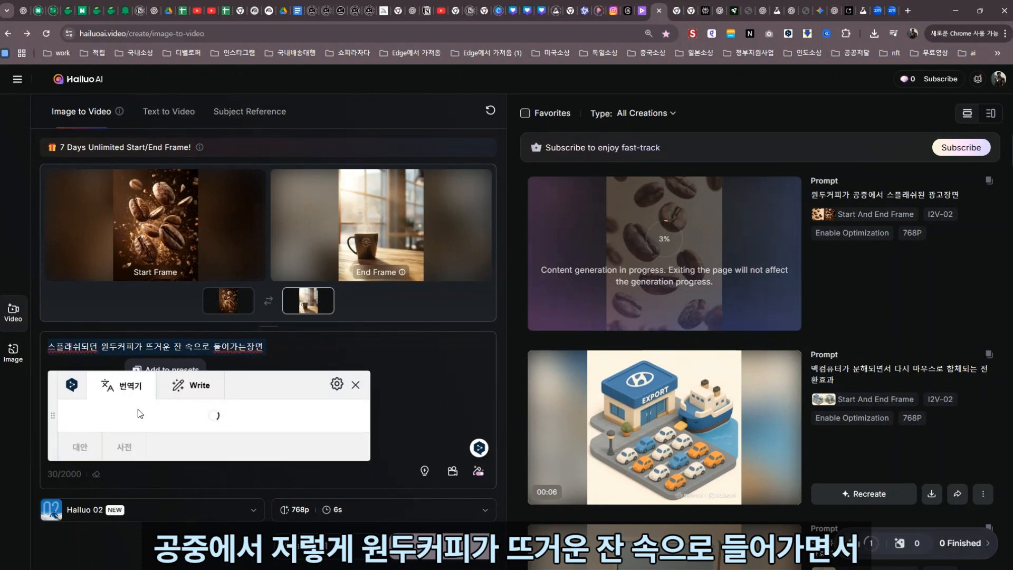
pyautogui.click(109, 491)
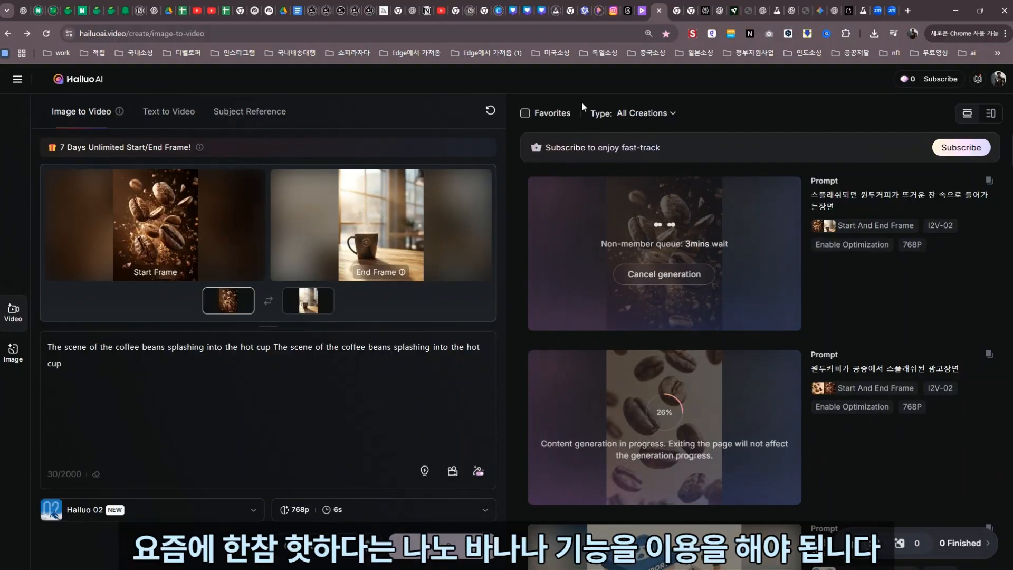
# - Switch to Gemini, look over the iced coffee splash image and start a new chat
pyautogui.click(820, 10)
pyautogui.scroll(-4, 366, 223)
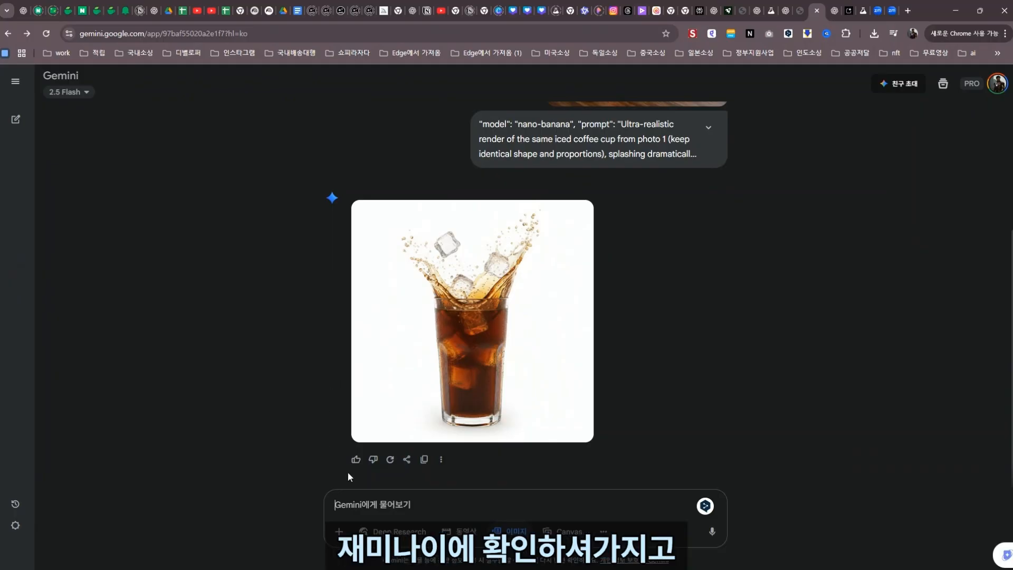
pyautogui.click(23, 119)
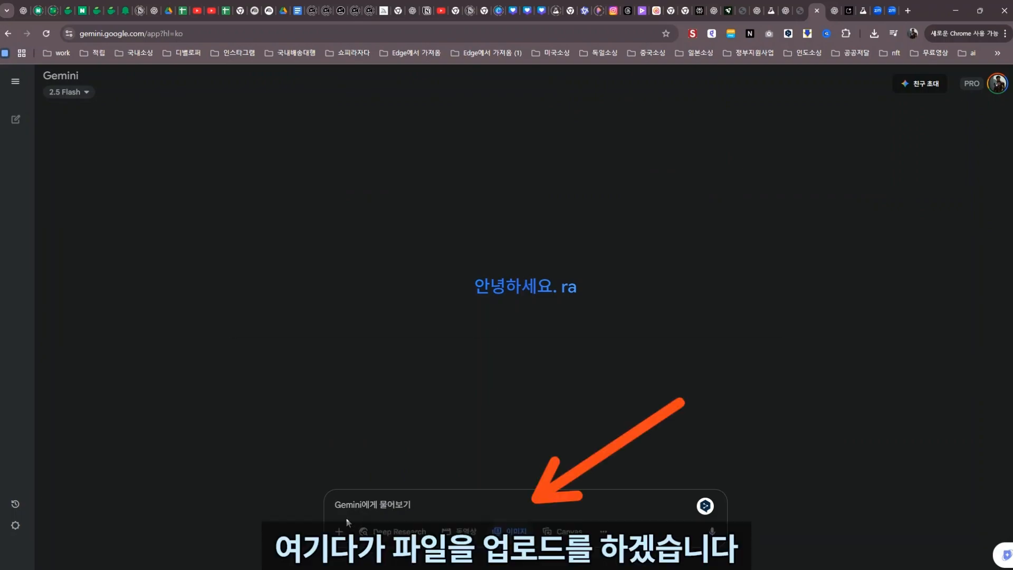
# - Attach the close-up portrait of the man in a sweater and the steaming coffee cup image to the new chat
pyautogui.click(338, 531)
pyautogui.click(367, 462)
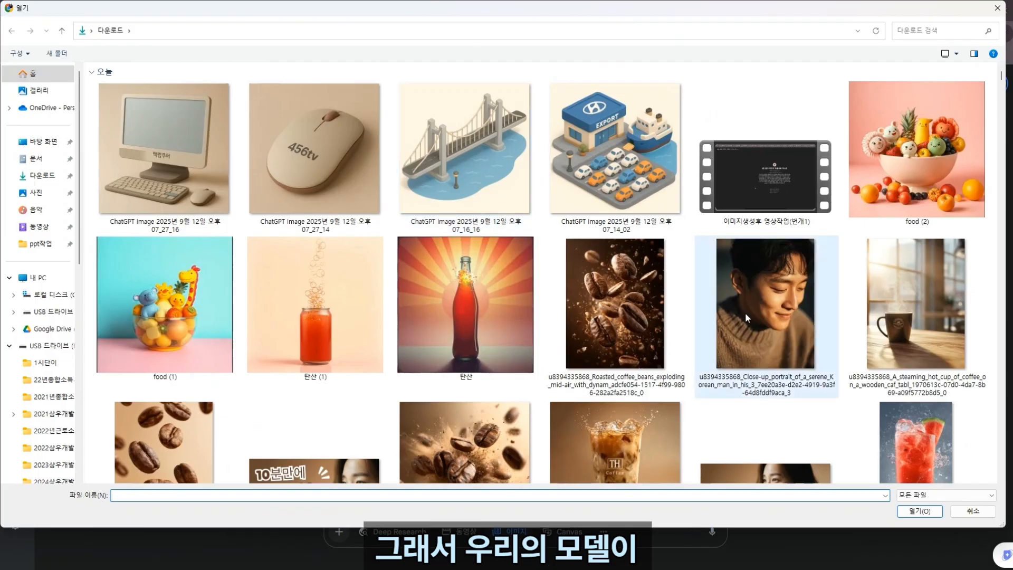
pyautogui.click(745, 312)
pyautogui.scroll(-2, 745, 296)
pyautogui.keyDown('ctrl'); pyautogui.click(908, 238); pyautogui.keyUp('ctrl')
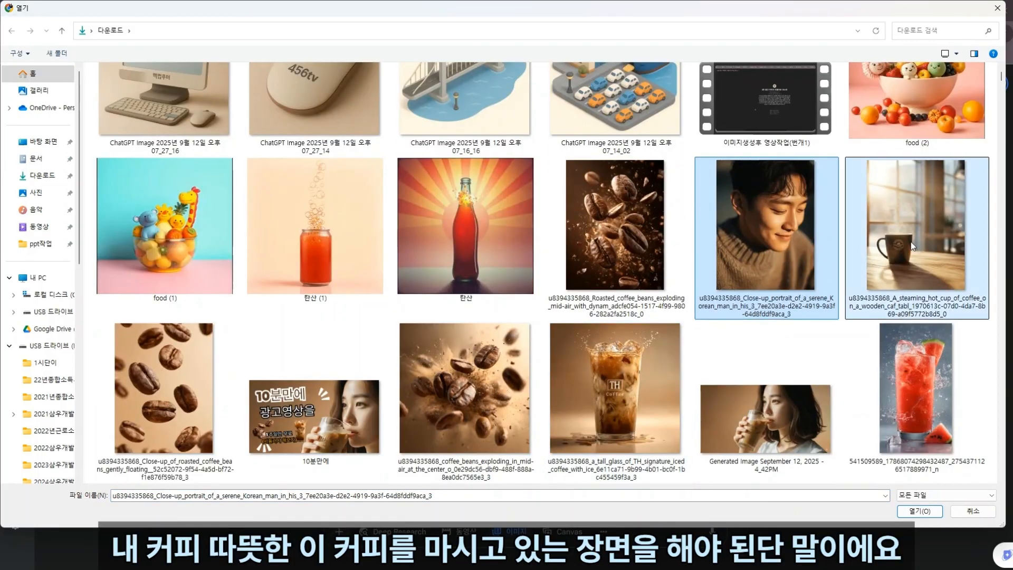
pyautogui.click(920, 511)
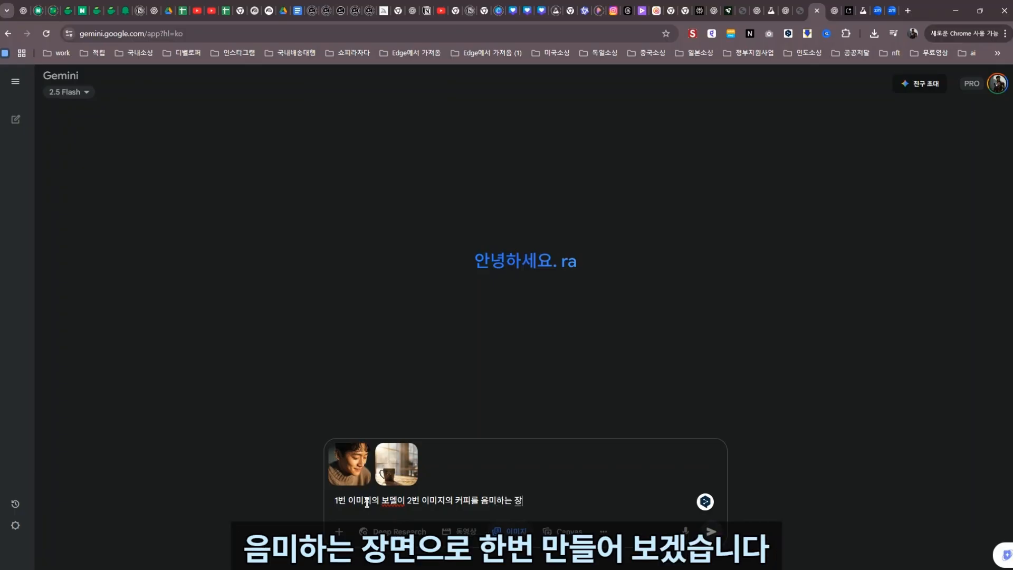
# - Generate an image with the prompt "1번 이미지의 보델이 2번 이미지의 커피를 음미하는 장면" and download the enlarged result
pyautogui.click(712, 532)
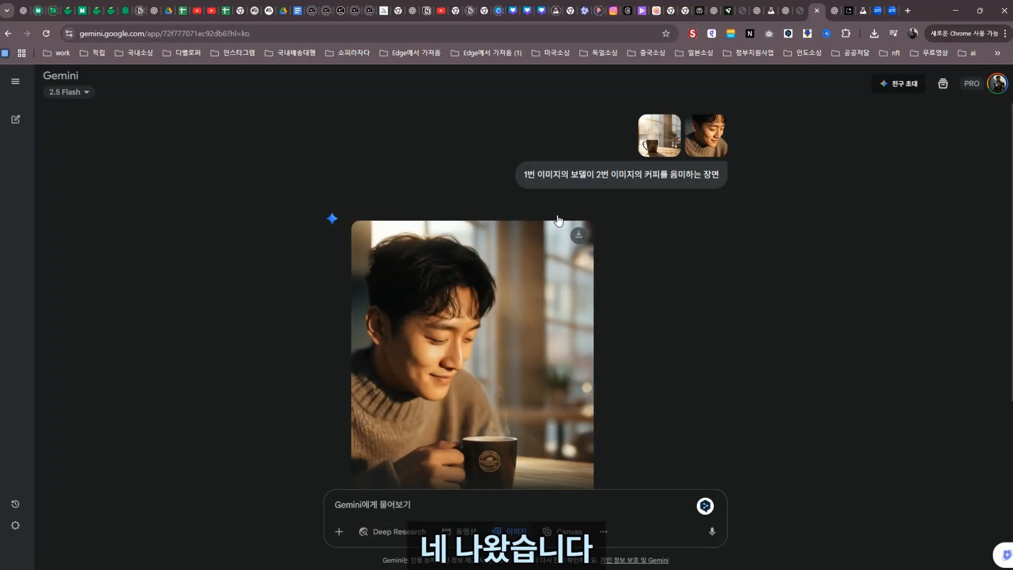
pyautogui.click(381, 216)
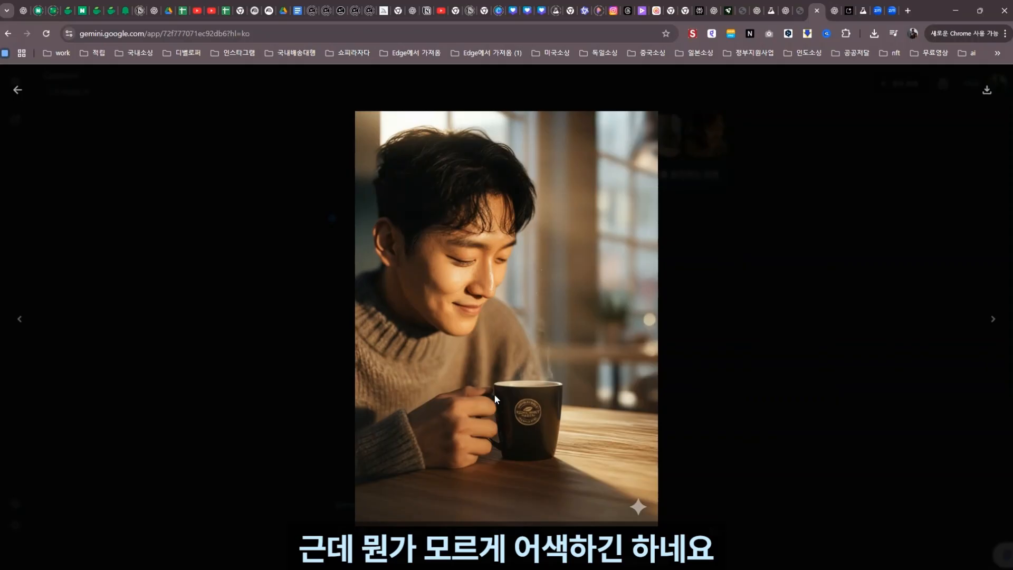
pyautogui.click(984, 94)
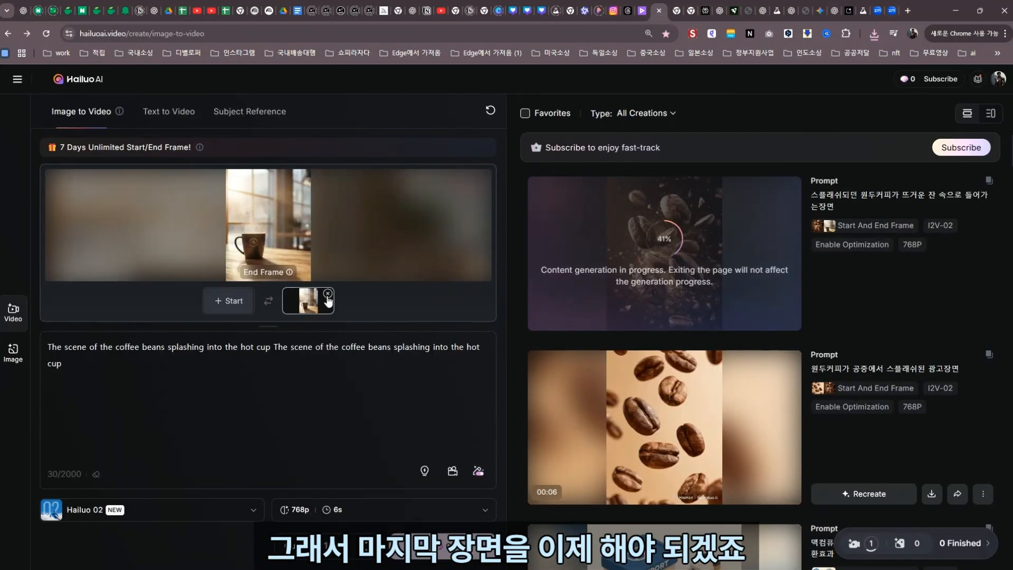
# - In Hailuo AI, clear the old end frame, and upload the steaming cup as start frame and the Gemini-generated model image as end frame
pyautogui.click(327, 298)
pyautogui.click(234, 305)
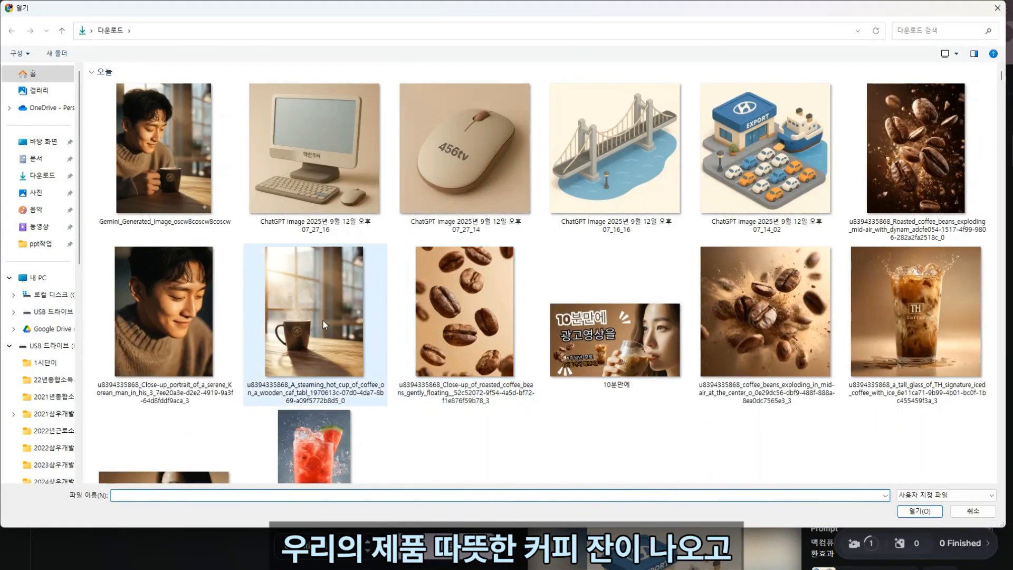
pyautogui.doubleClick(322, 318)
pyautogui.click(309, 306)
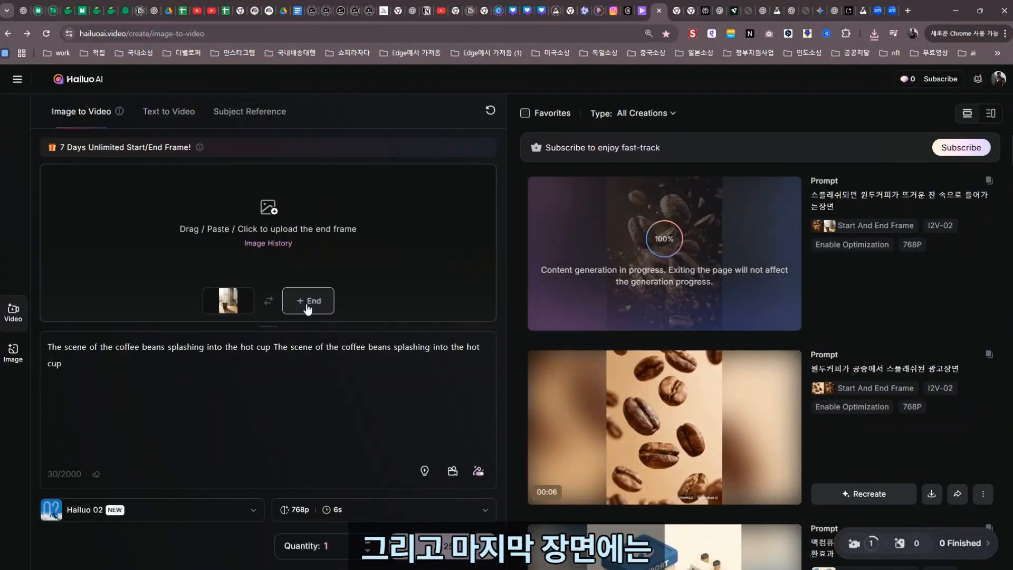
pyautogui.click(265, 227)
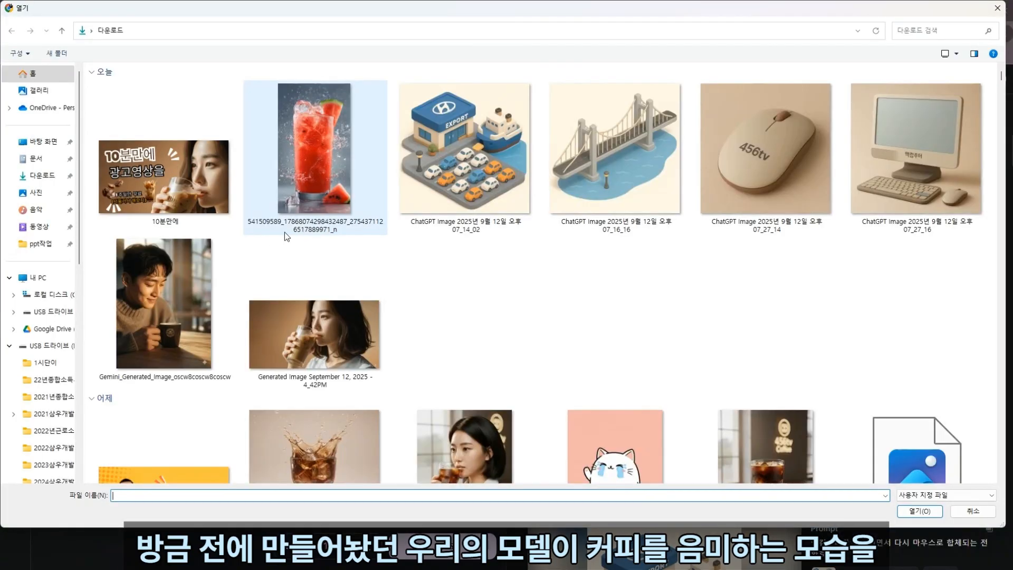
pyautogui.doubleClick(157, 151)
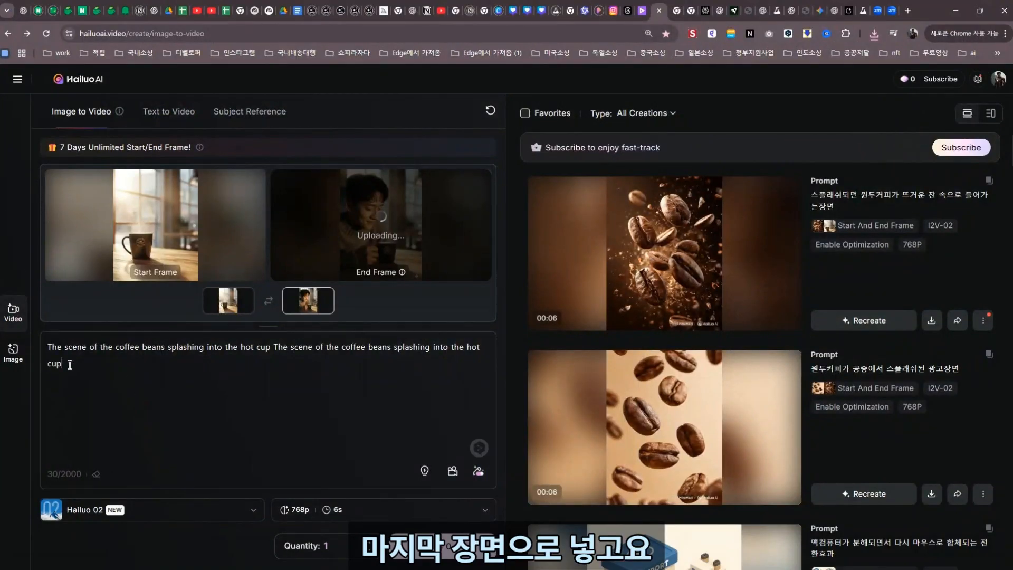
# - Replace the prompt with "따뜻한 커피를 손이나와 가지고 음미하는 남성모델", translate it into English and generate the video
pyautogui.hotkey('ctrl', 'a')
pyautogui.press('BackSpace')
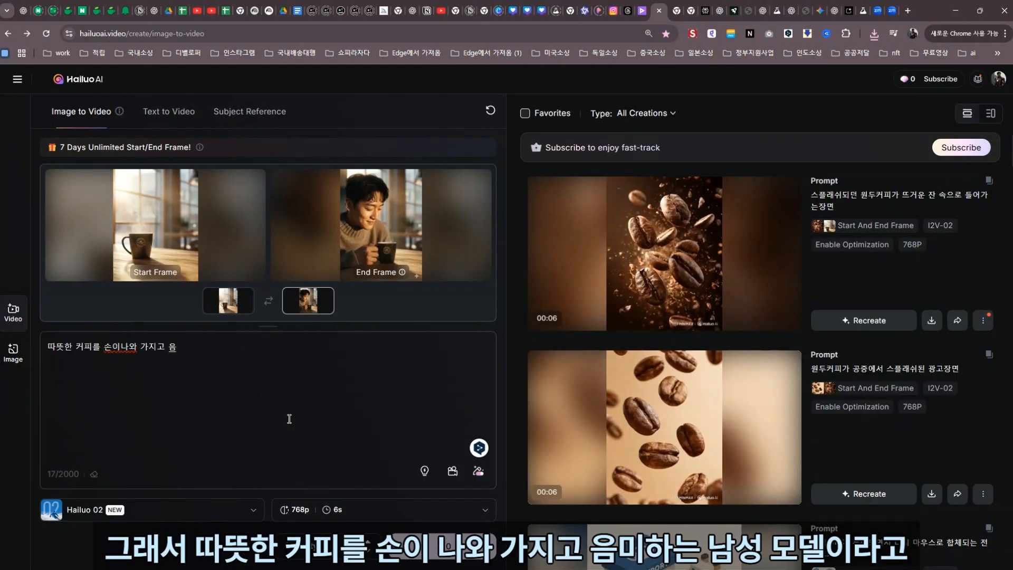
pyautogui.write('ㄹ')
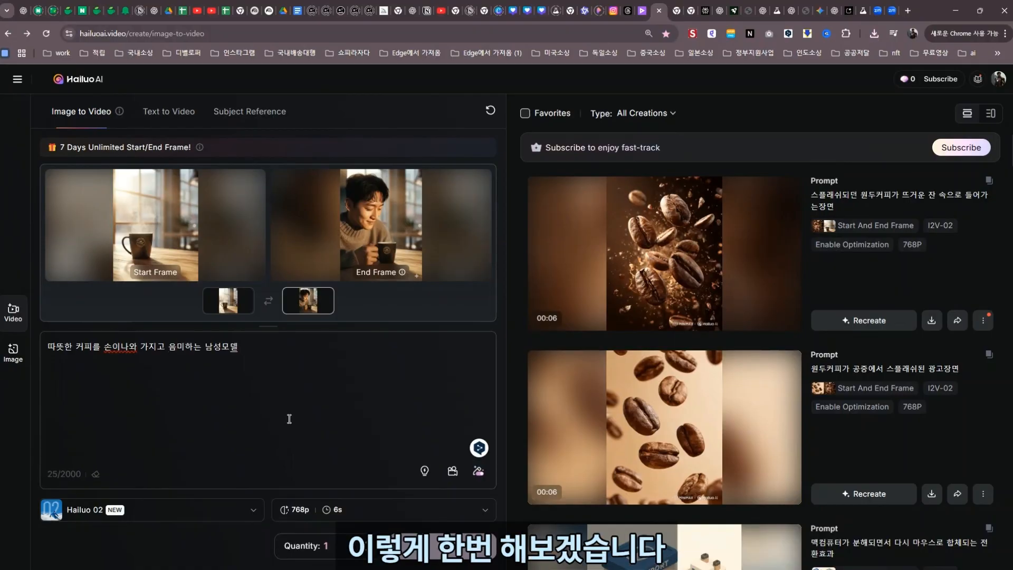
pyautogui.hotkey('ctrl', 'a')
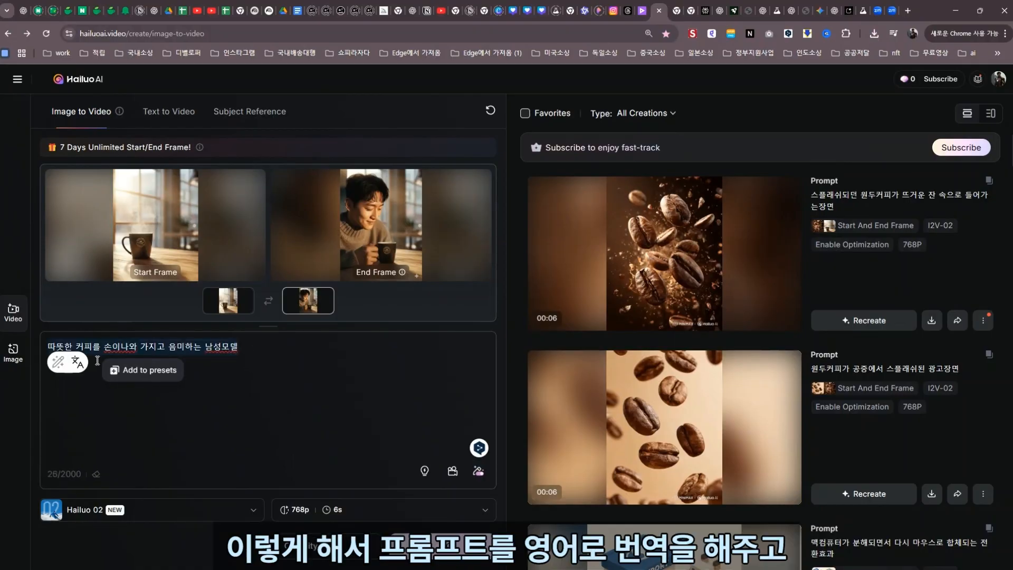
pyautogui.click(77, 362)
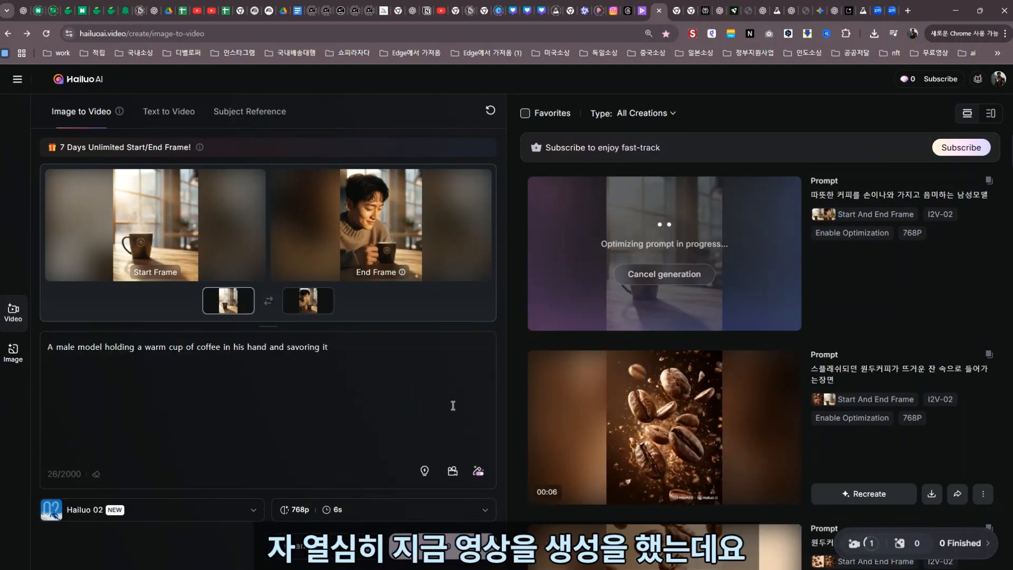
# - Look through the generated videos and play the computer-to-mouse transition and the Hyundai export scene transition
pyautogui.scroll(-10, 539, 333)
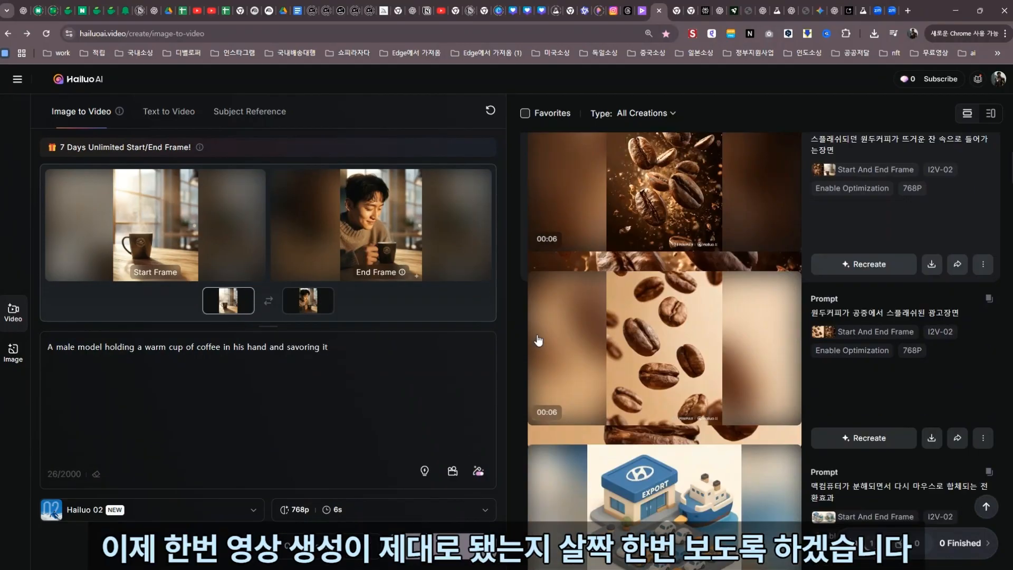
pyautogui.scroll(-9, 539, 340)
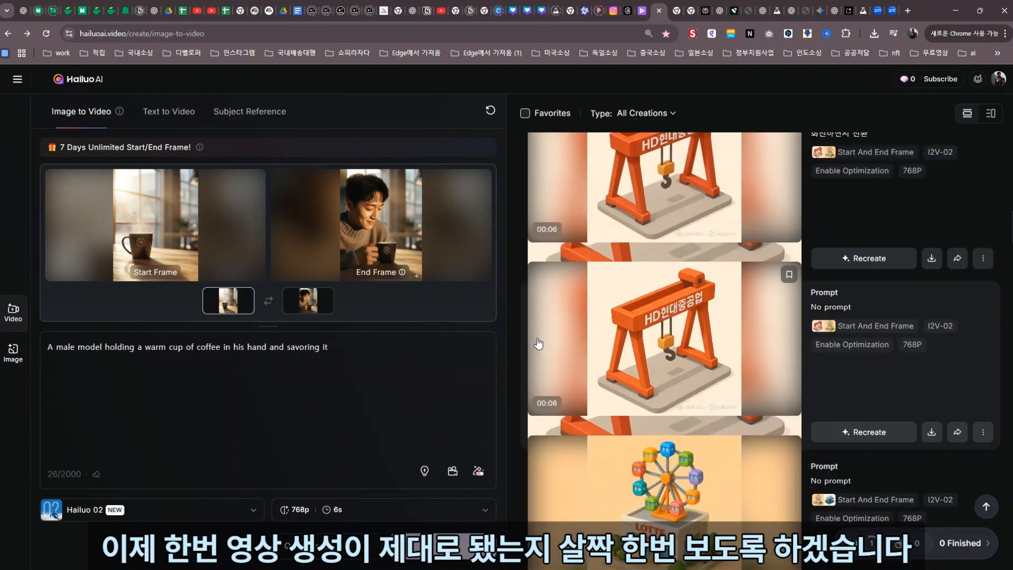
pyautogui.scroll(10, 548, 352)
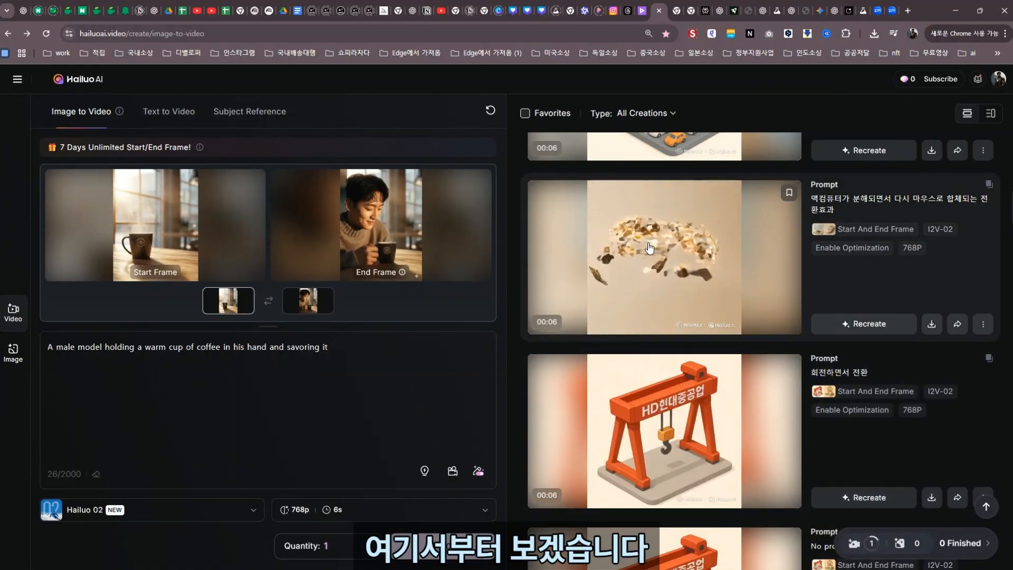
pyautogui.click(648, 246)
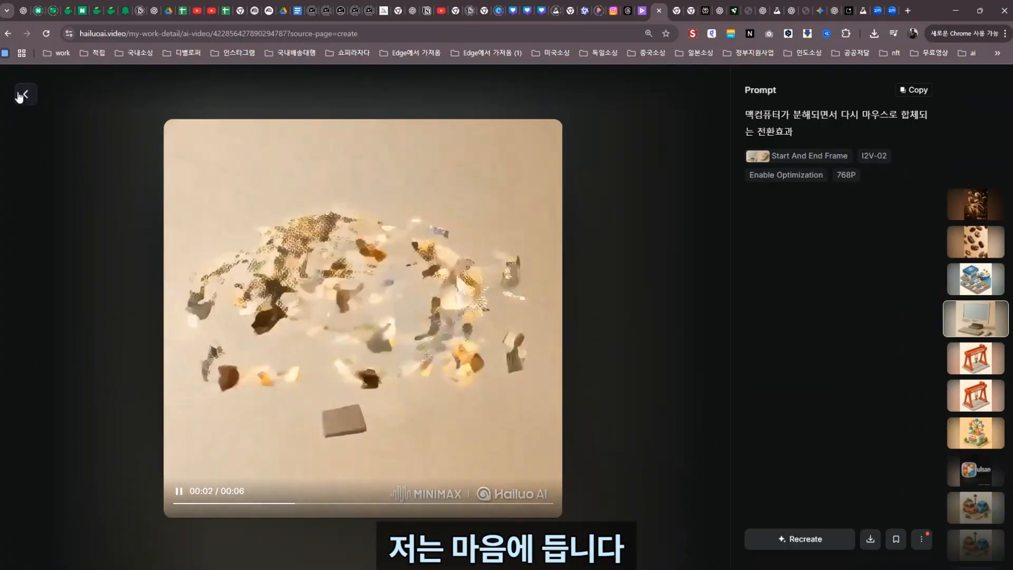
pyautogui.click(26, 94)
pyautogui.click(680, 299)
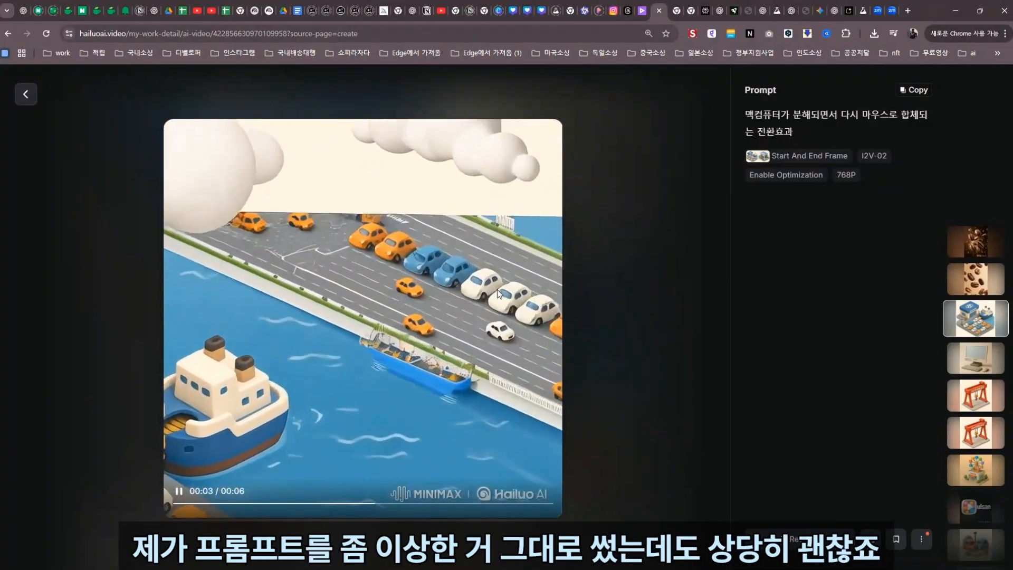
pyautogui.click(23, 97)
# - Play the floating coffee beans video and the beans-into-hot-cup video, and download them, the latter without watermark
pyautogui.scroll(5, 597, 380)
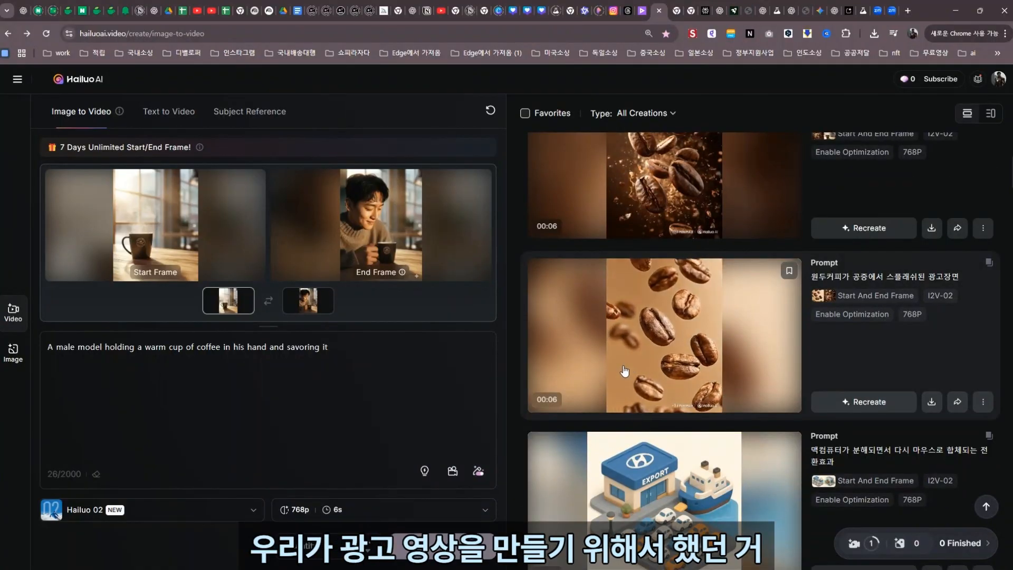
pyautogui.click(647, 342)
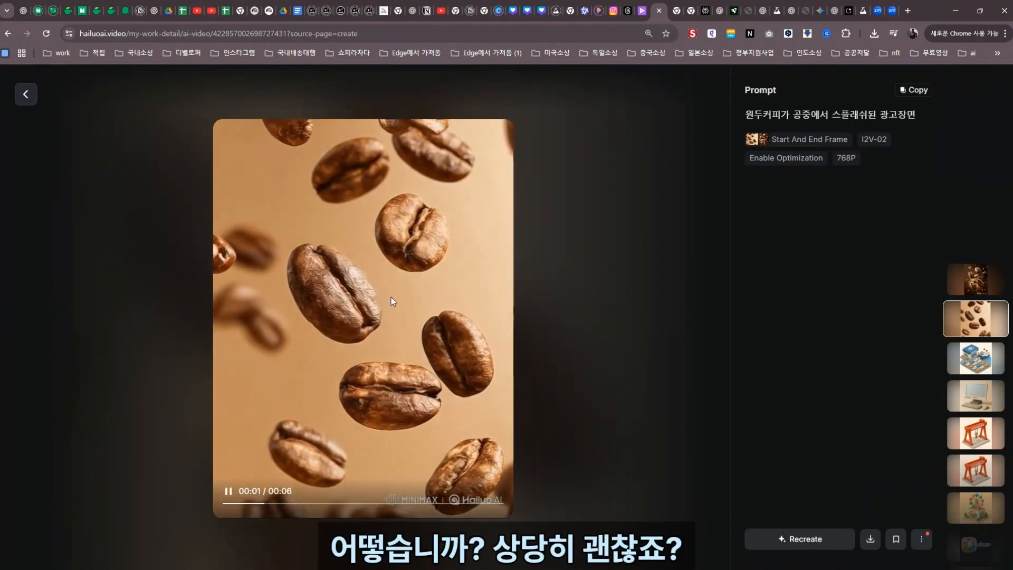
pyautogui.click(871, 544)
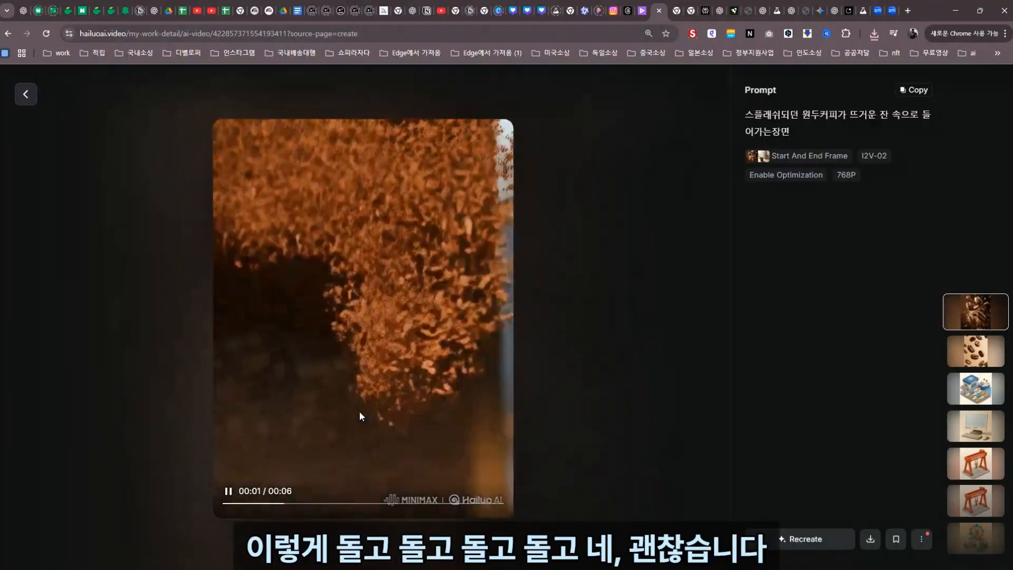
pyautogui.moveTo(871, 540)
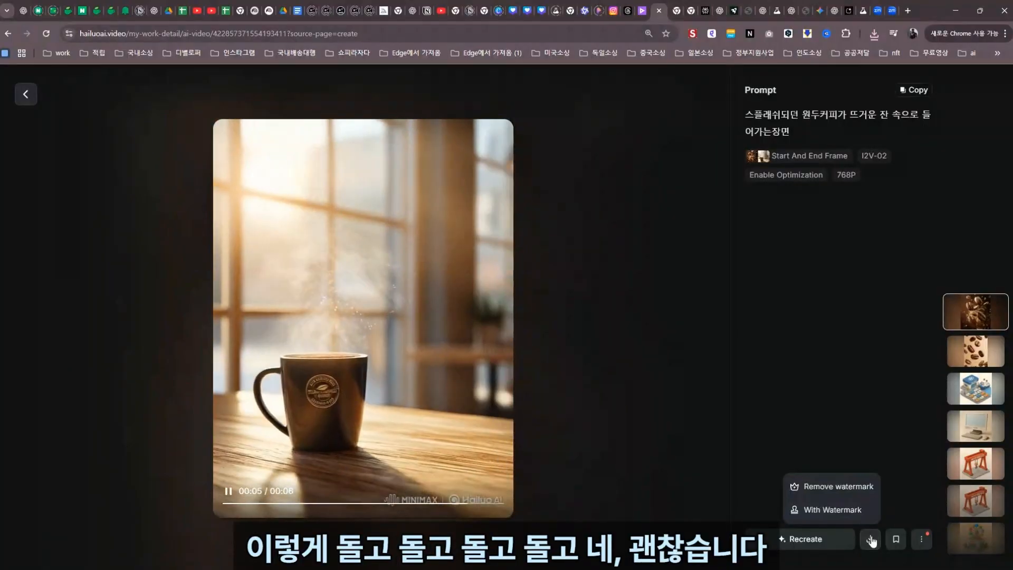
pyautogui.click(837, 486)
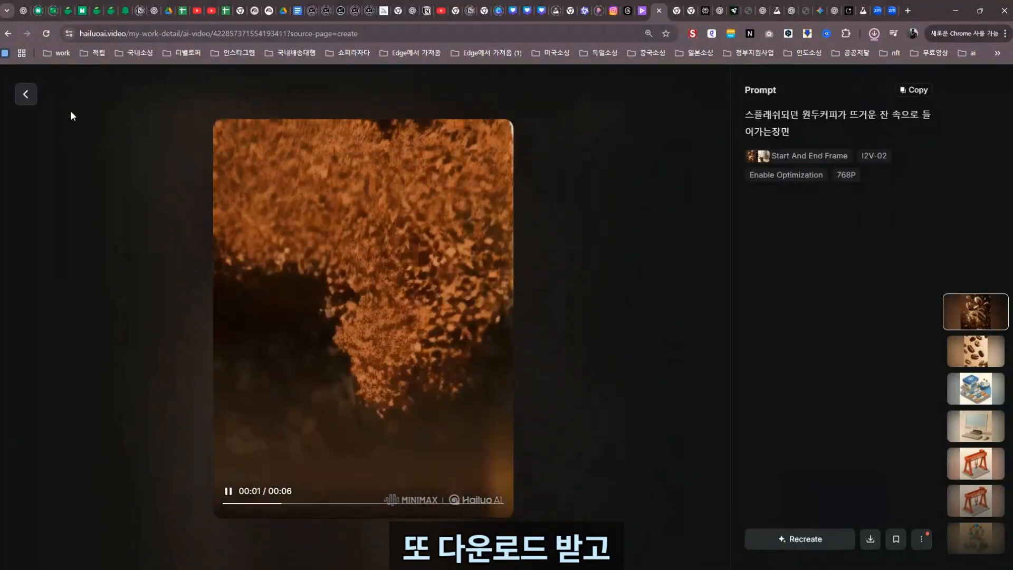
# - Return to the creations list, play the video of the male model holding the warm coffee cup, and download it
pyautogui.click(26, 94)
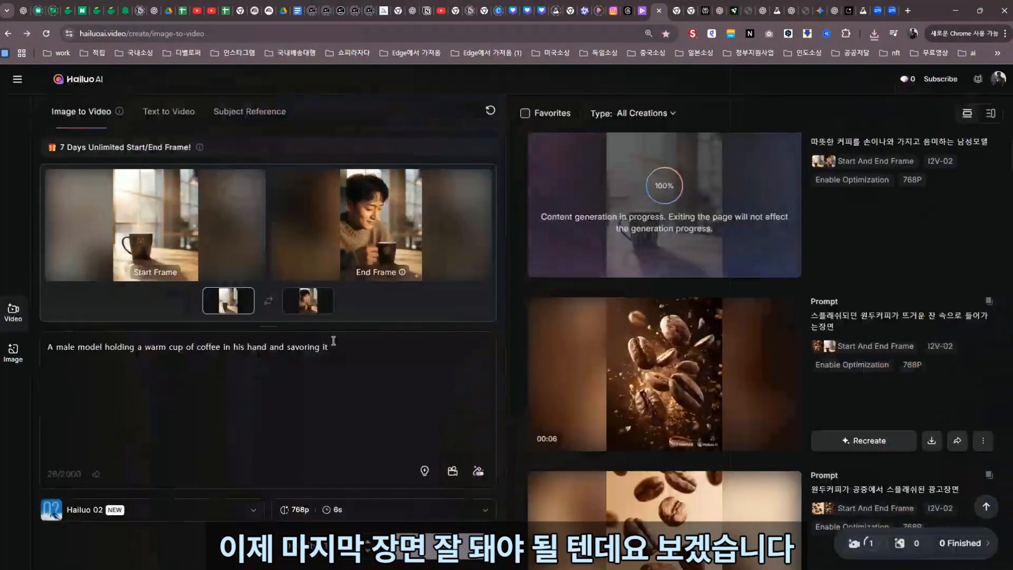
pyautogui.click(660, 206)
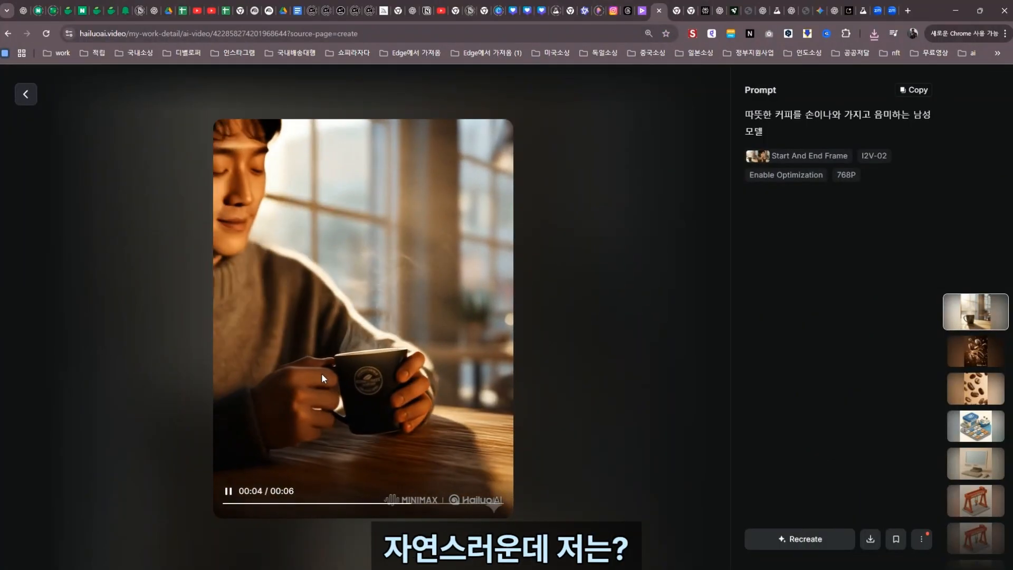
pyautogui.click(871, 539)
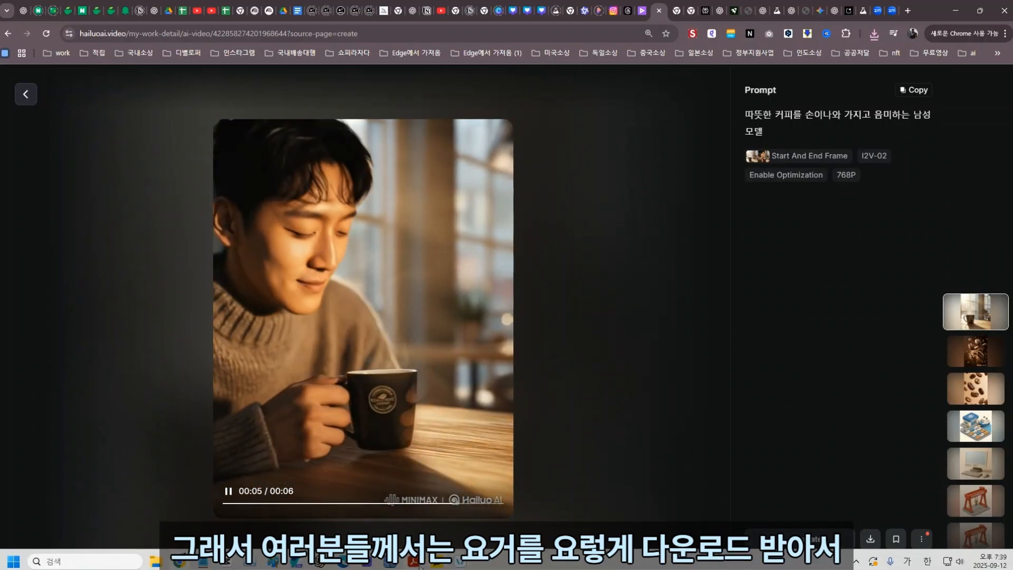
# - Switch to the Notepad summary and highlight the free-week note on Hailuo AI, "주말공부" and the "이미지생성" heading
pyautogui.click(227, 561)
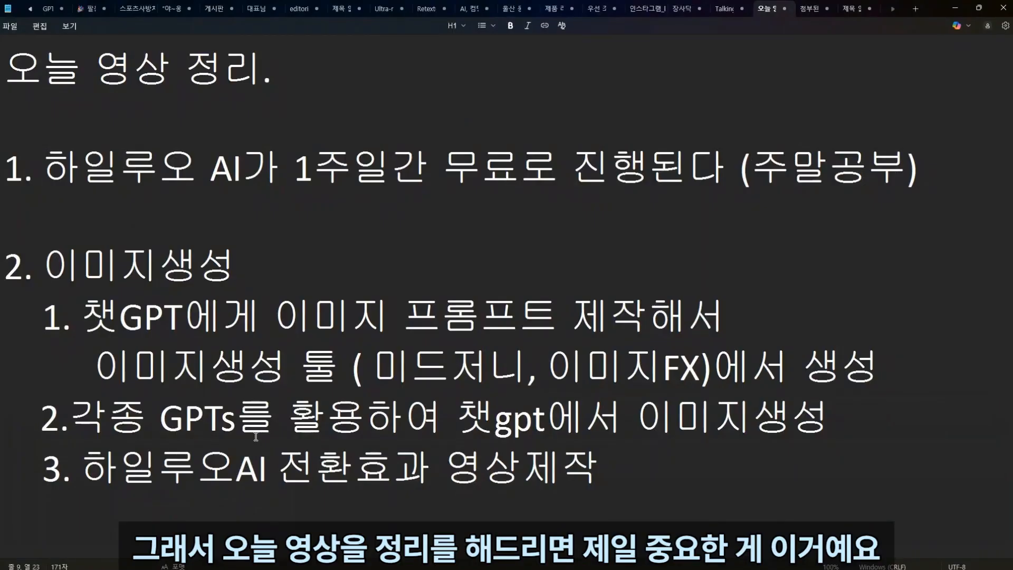
pyautogui.moveTo(42, 167); pyautogui.dragTo(630, 185)
pyautogui.moveTo(755, 168); pyautogui.dragTo(905, 169)
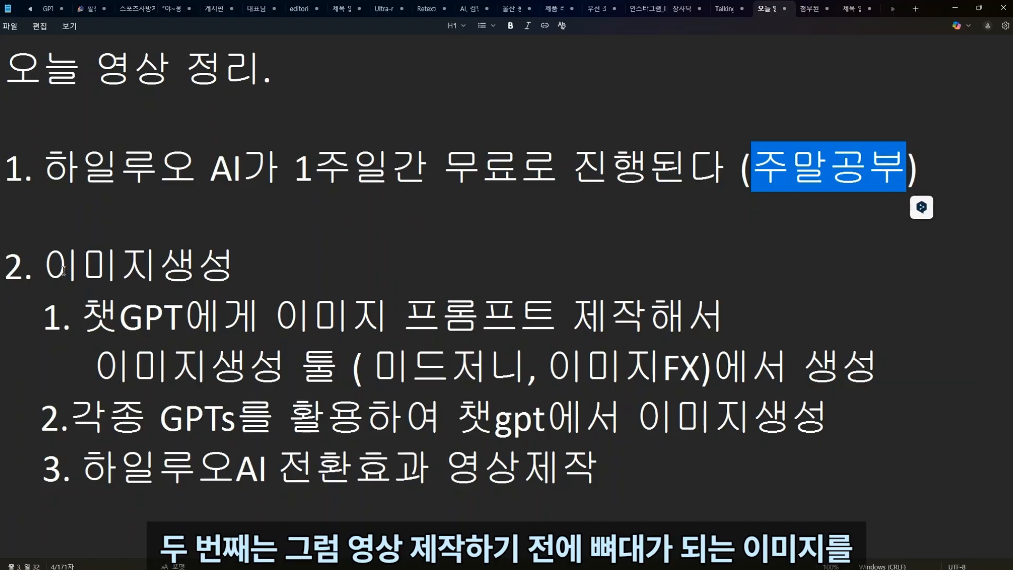
pyautogui.moveTo(44, 266); pyautogui.dragTo(233, 272)
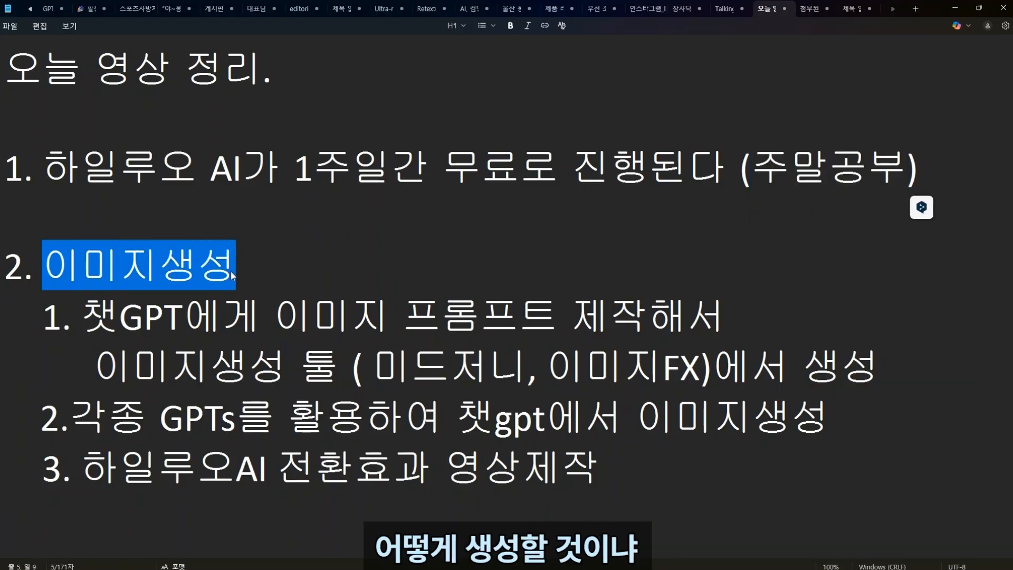
pyautogui.click(289, 259)
# - Highlight the two image generation methods in the summary: ChatGPT prompts with 미드저니 and 이미지FX, and GPTs creating images within ChatGPT
pyautogui.click(85, 316)
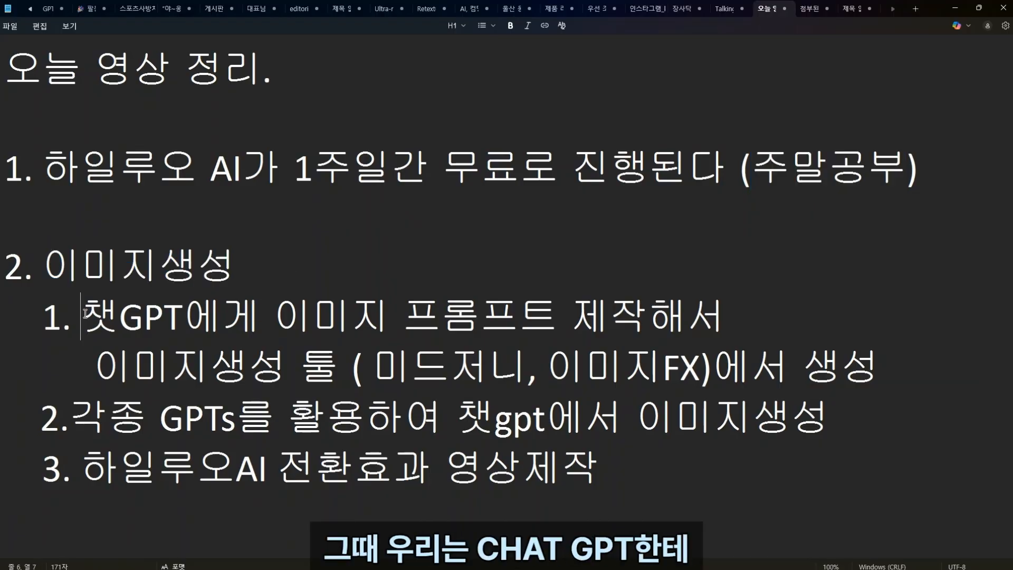
pyautogui.moveTo(85, 315); pyautogui.dragTo(518, 319)
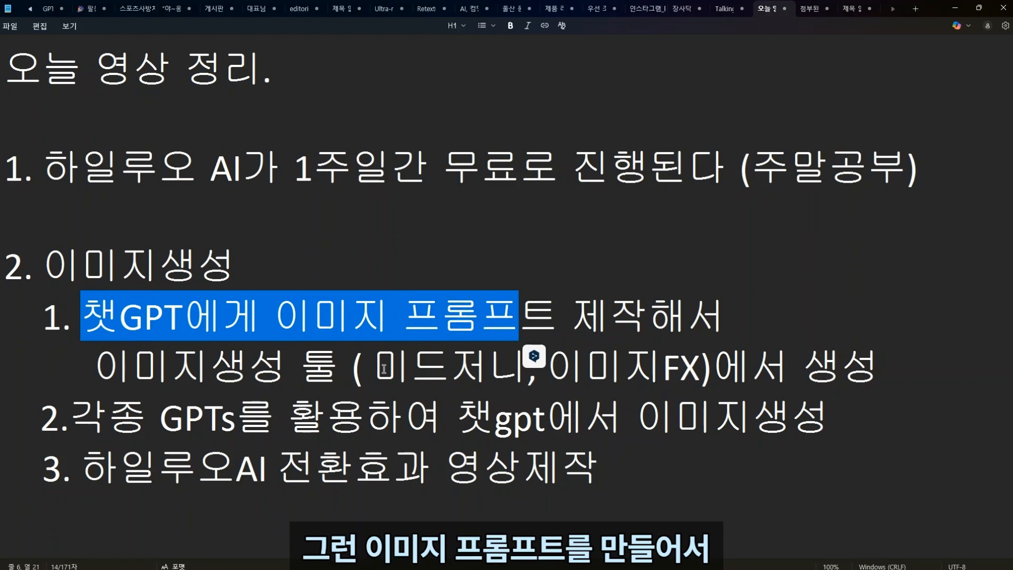
pyautogui.click(384, 369)
pyautogui.moveTo(384, 369); pyautogui.dragTo(703, 370)
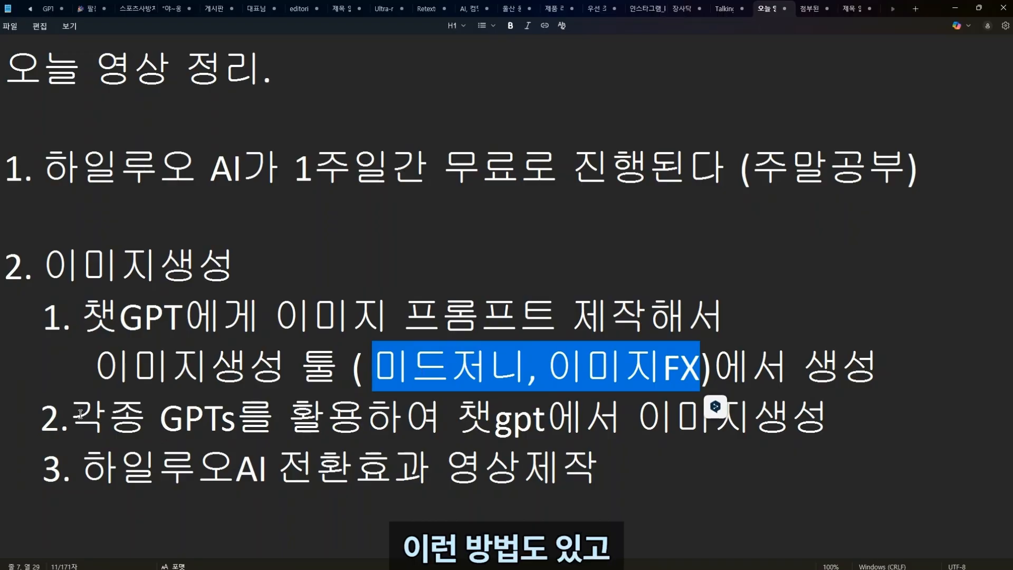
pyautogui.moveTo(72, 417); pyautogui.dragTo(236, 426)
pyautogui.moveTo(469, 412); pyautogui.dragTo(781, 429)
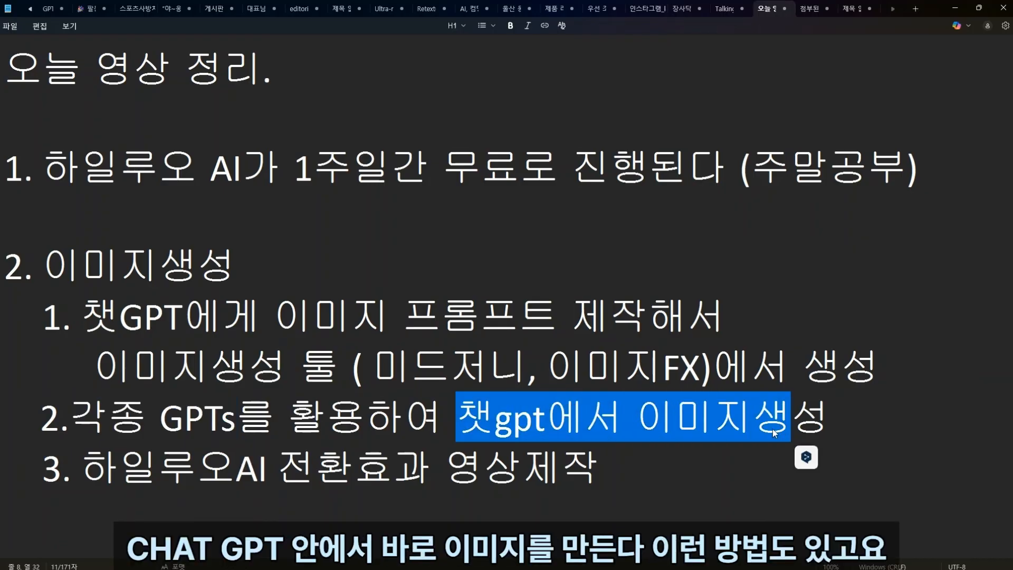
pyautogui.click(783, 361)
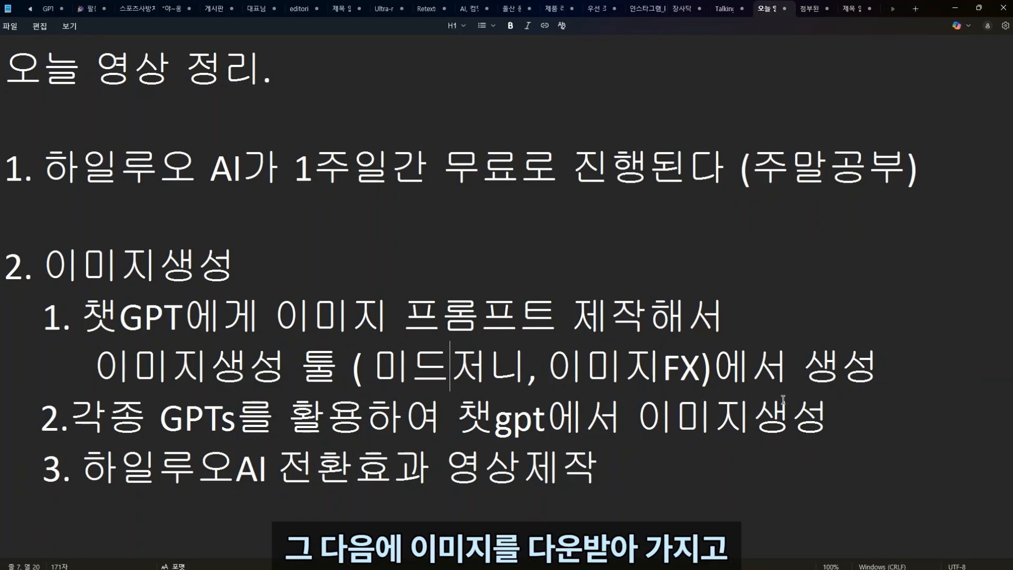
# - Review the last summary item by highlighting "하일루오AI" and "영상제작", and clear the selection
pyautogui.moveTo(80, 468); pyautogui.dragTo(269, 478)
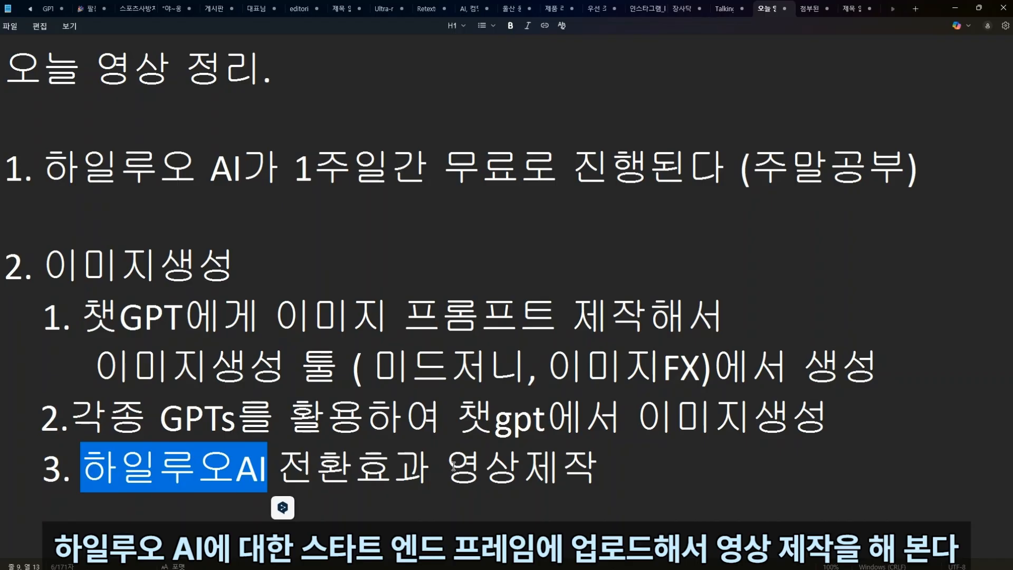
pyautogui.moveTo(450, 466); pyautogui.dragTo(621, 469)
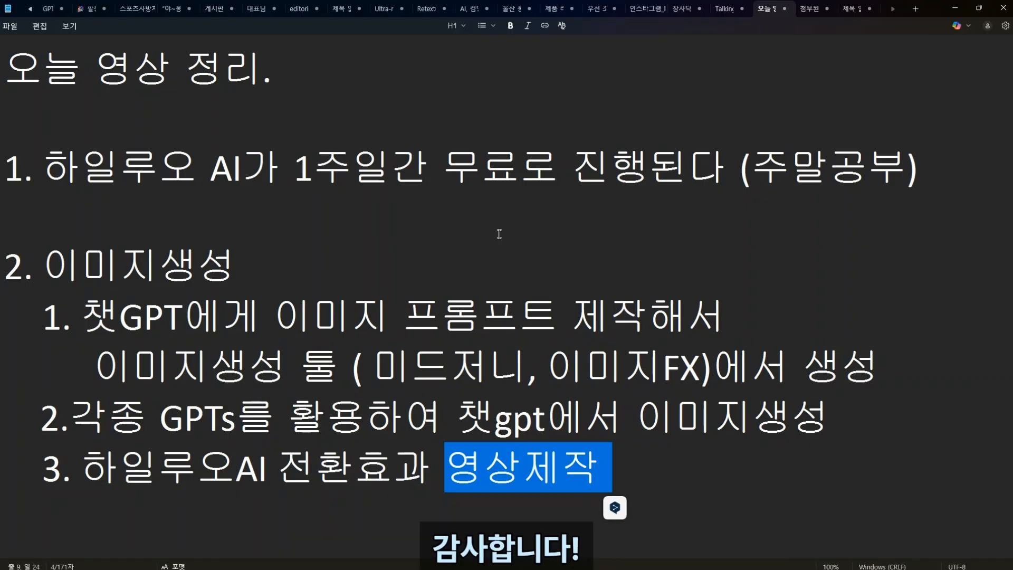
pyautogui.click(547, 370)
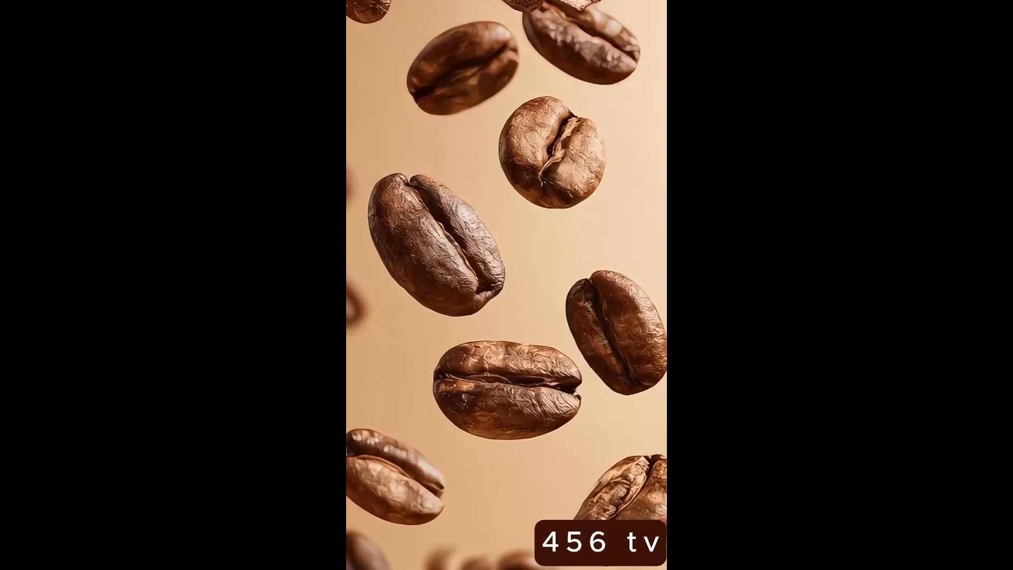